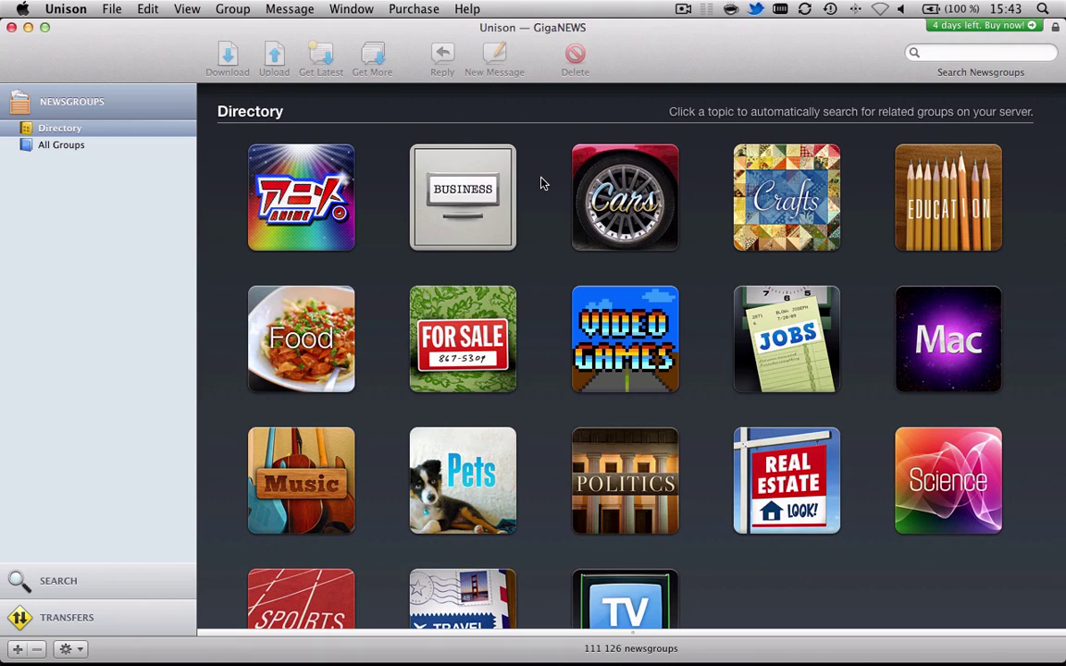
Switch to NZBVortex to view its download window, and quit it to return to Unison
click(361, 638)
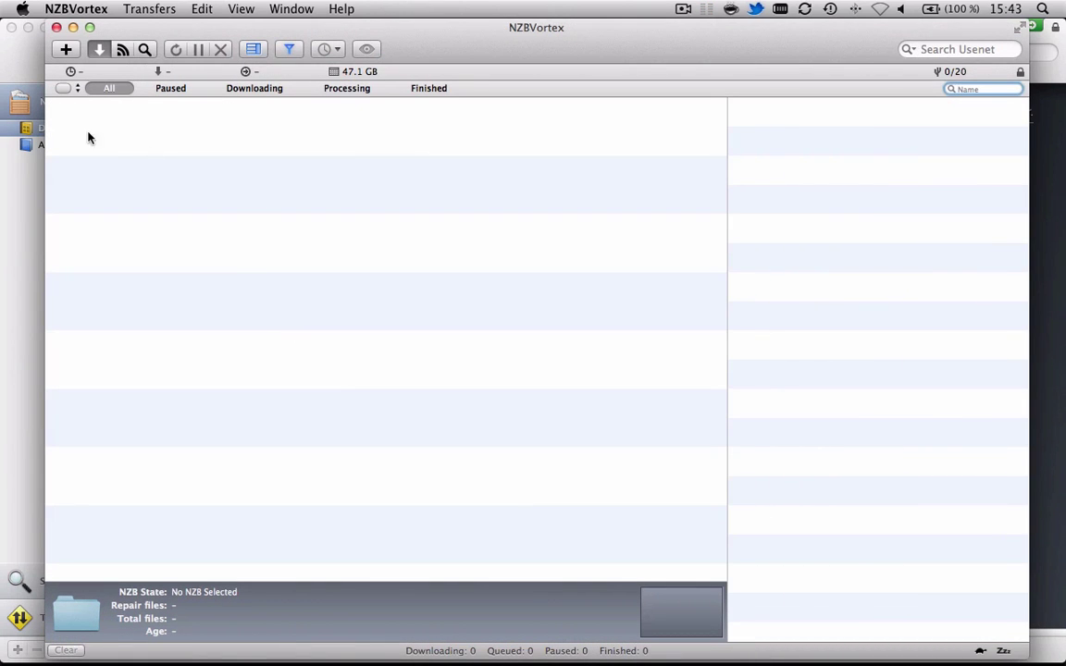
click(56, 27)
click(63, 13)
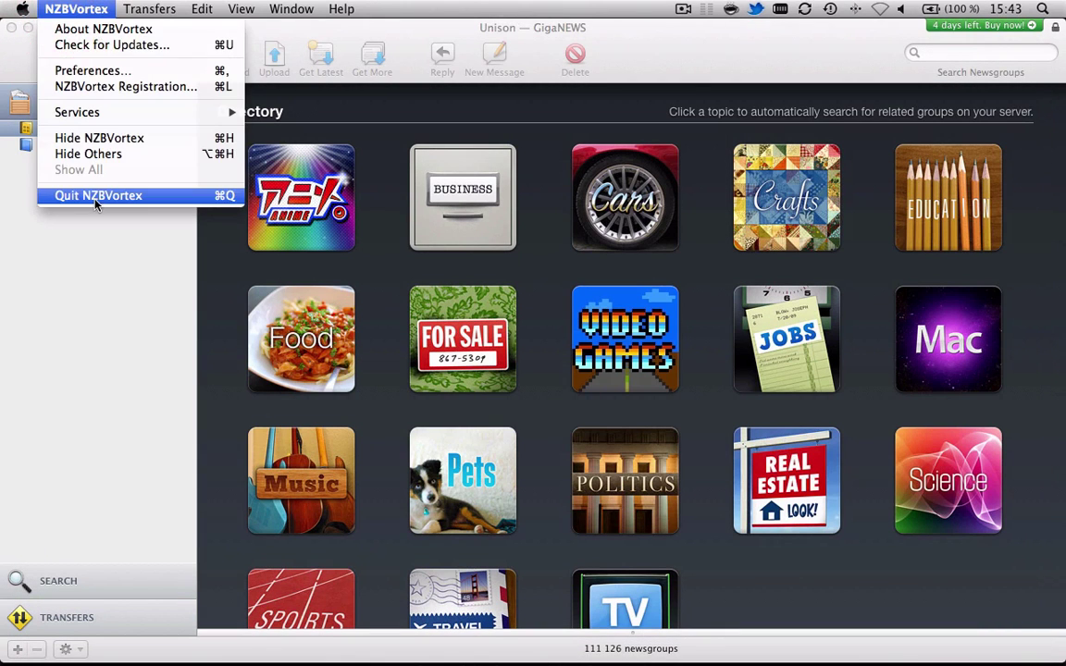
click(152, 314)
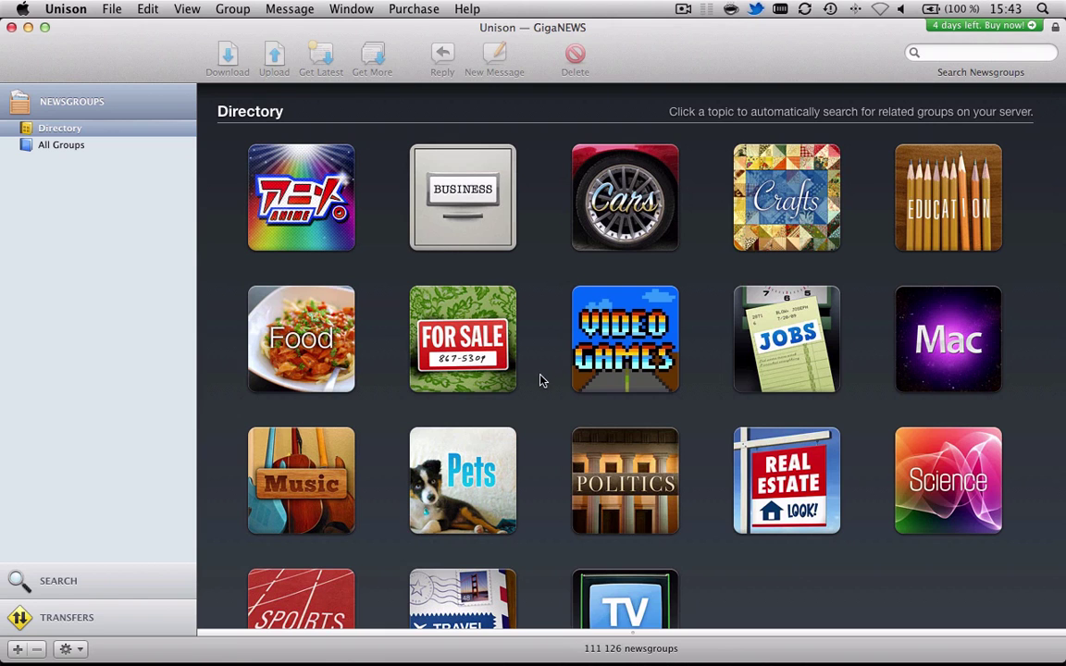
Look over the topic directory and browse the newsgroups listed for the Mac topic
scroll(537, 389, down, 3)
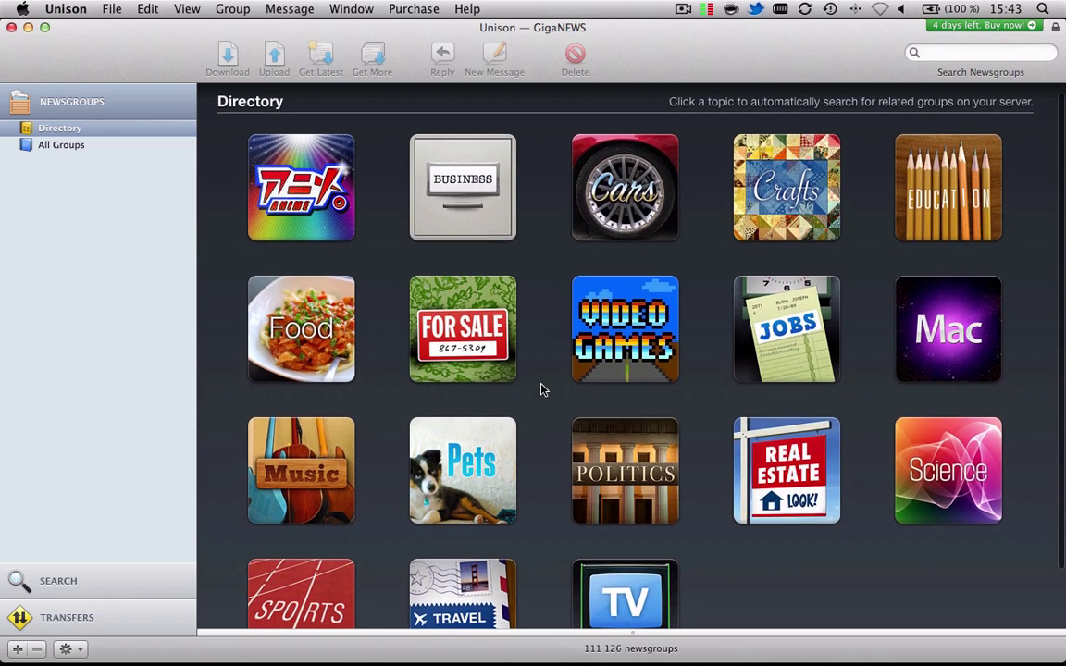
scroll(545, 407, down, 2)
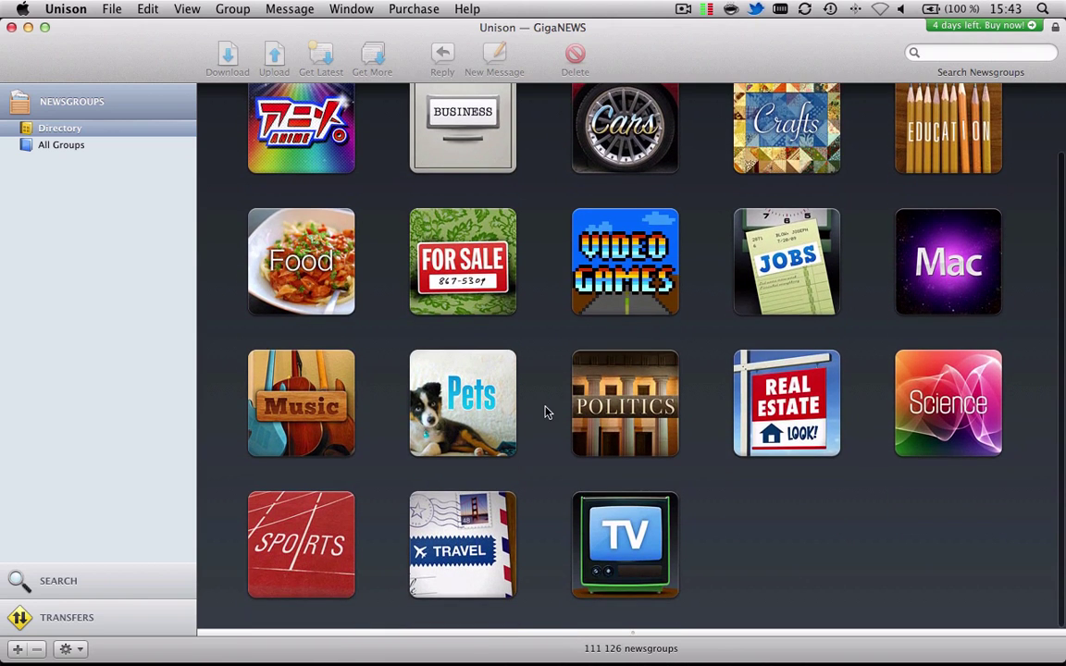
scroll(546, 413, up, 3)
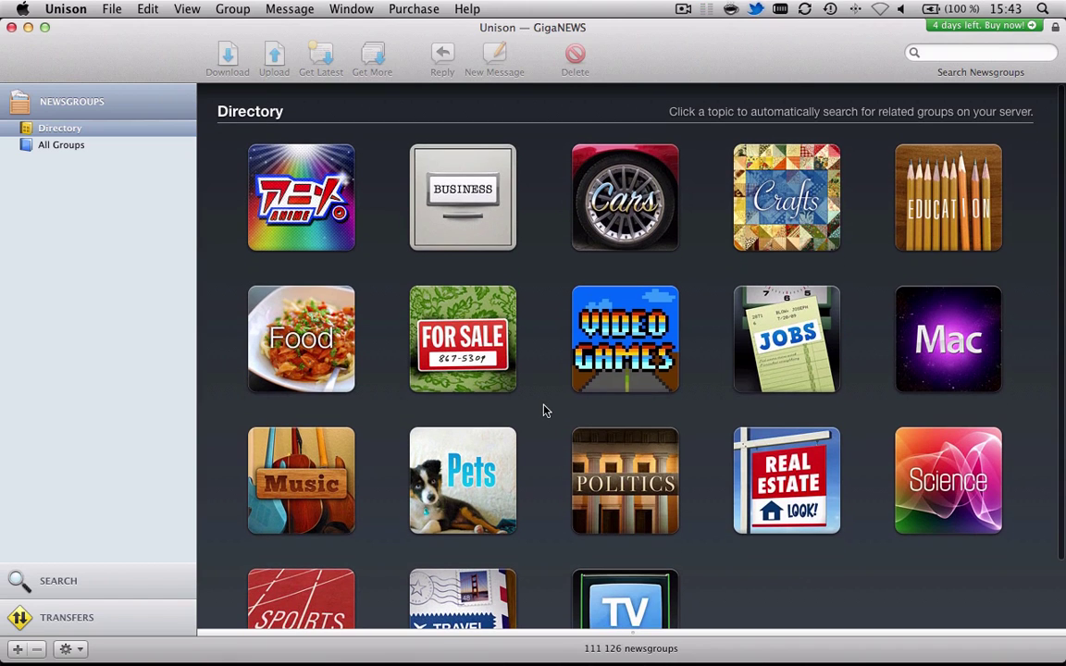
click(968, 356)
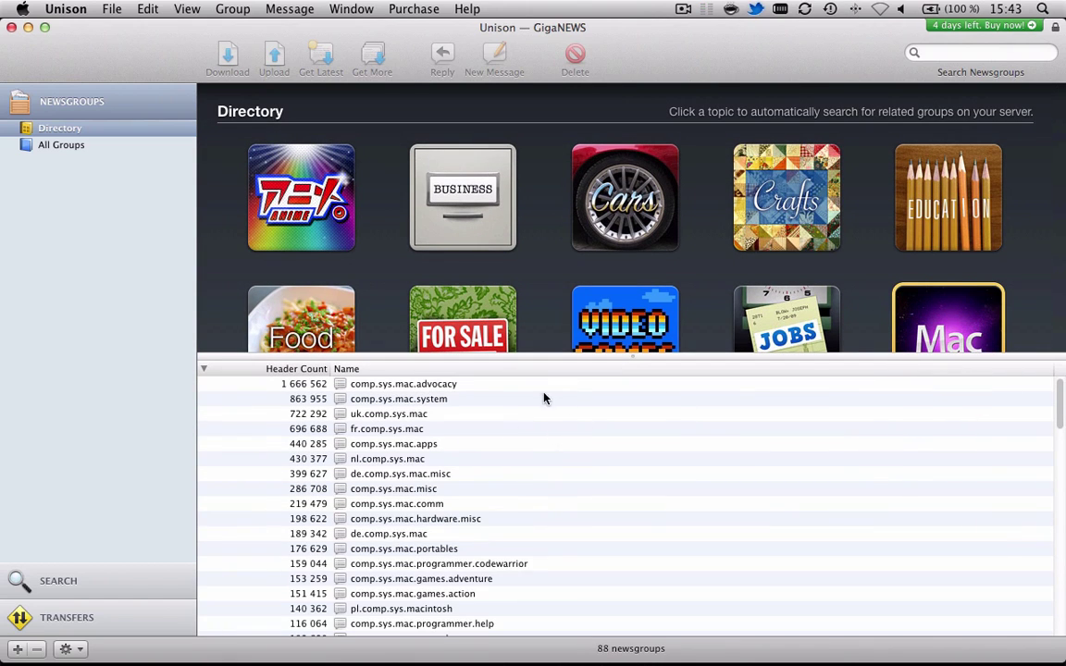
scroll(600, 444, down, 10)
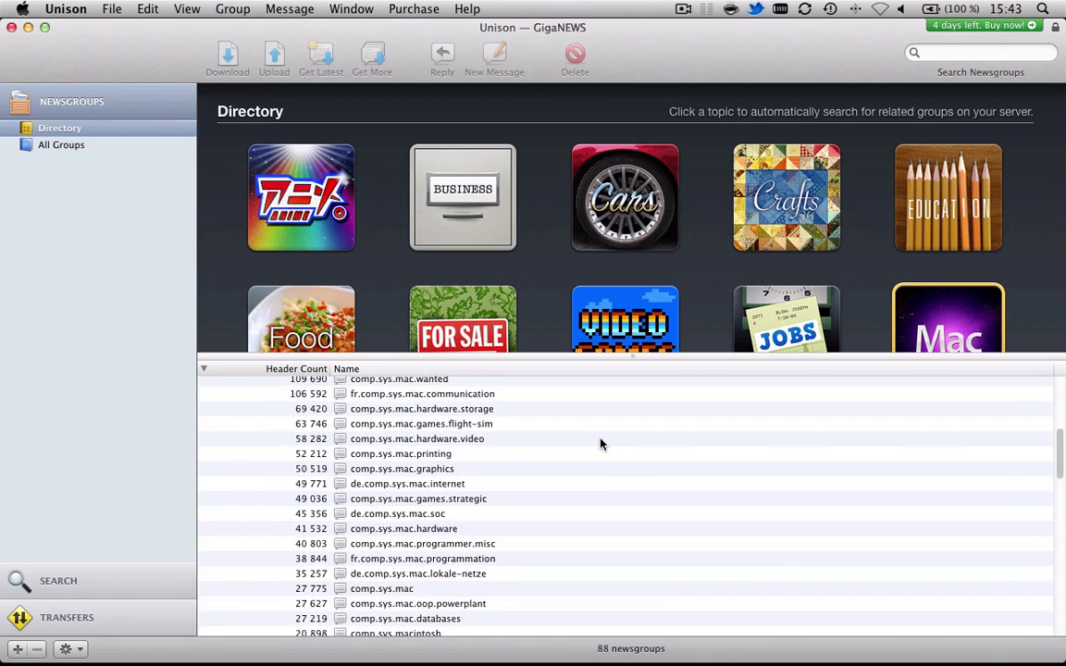
scroll(600, 444, down, 10)
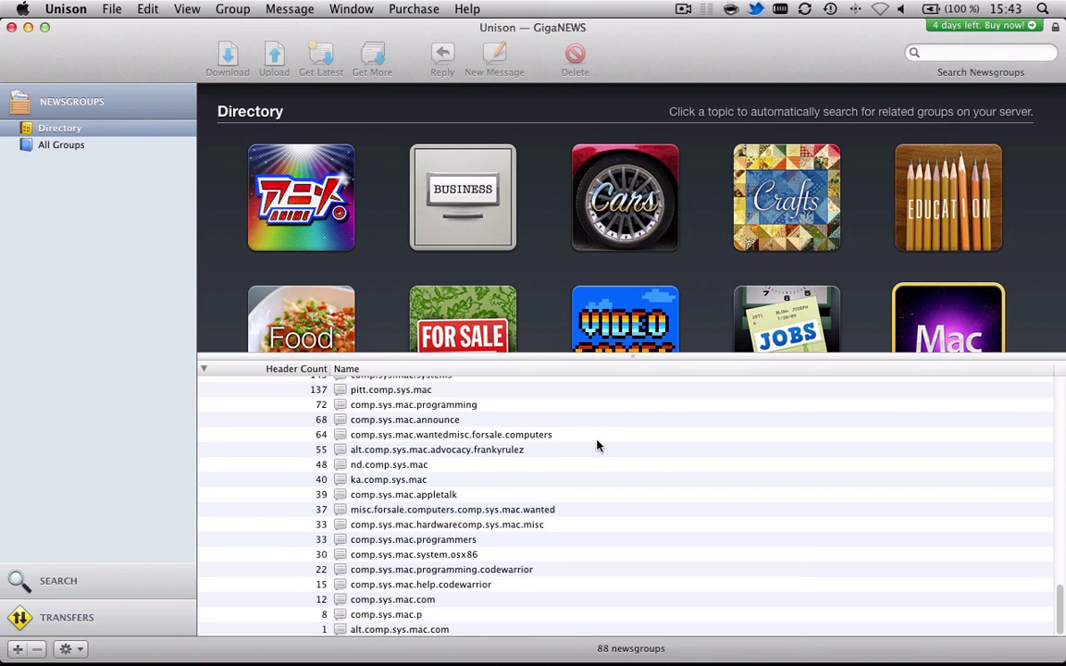
scroll(572, 481, up, 20)
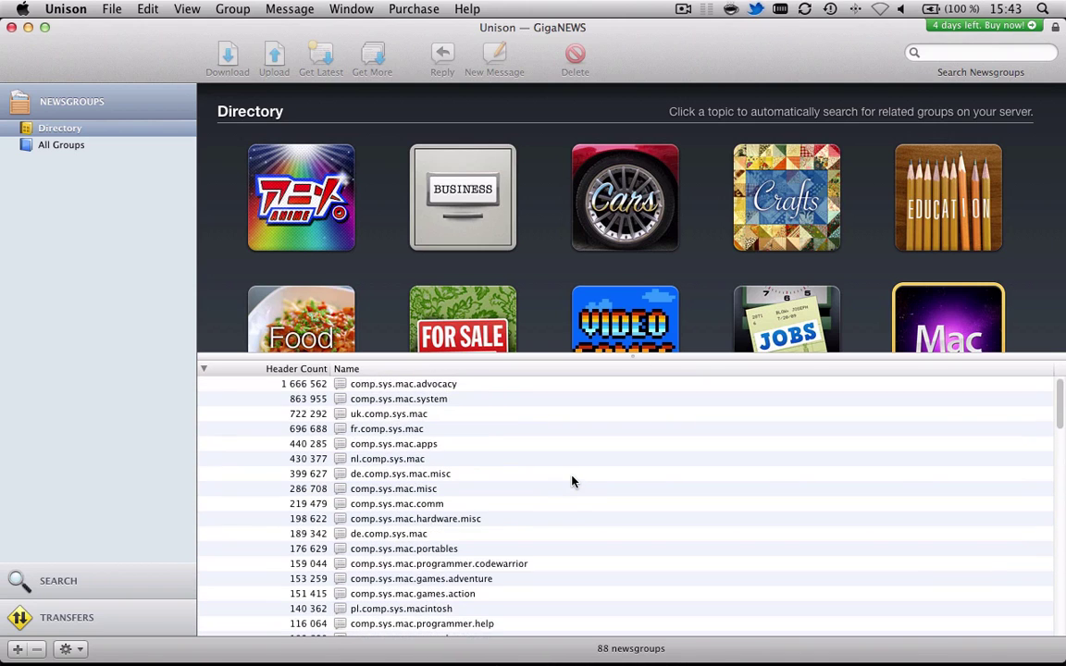
Browse the newsgroups listed for the Business topic and return to the full topic directory
click(539, 279)
click(458, 204)
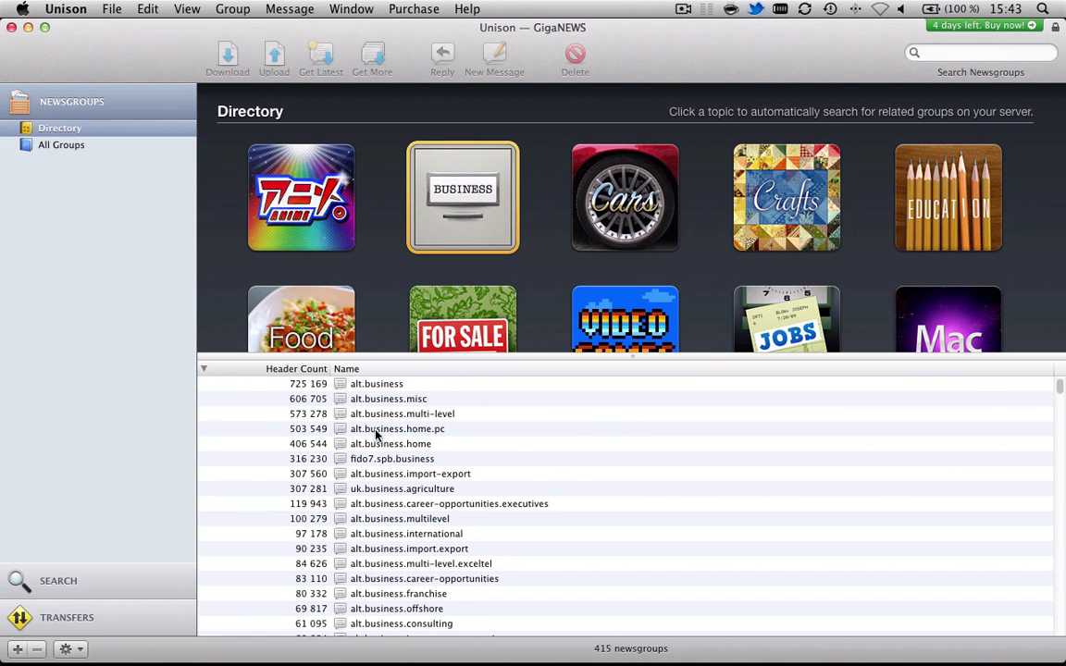
scroll(537, 493, down, 15)
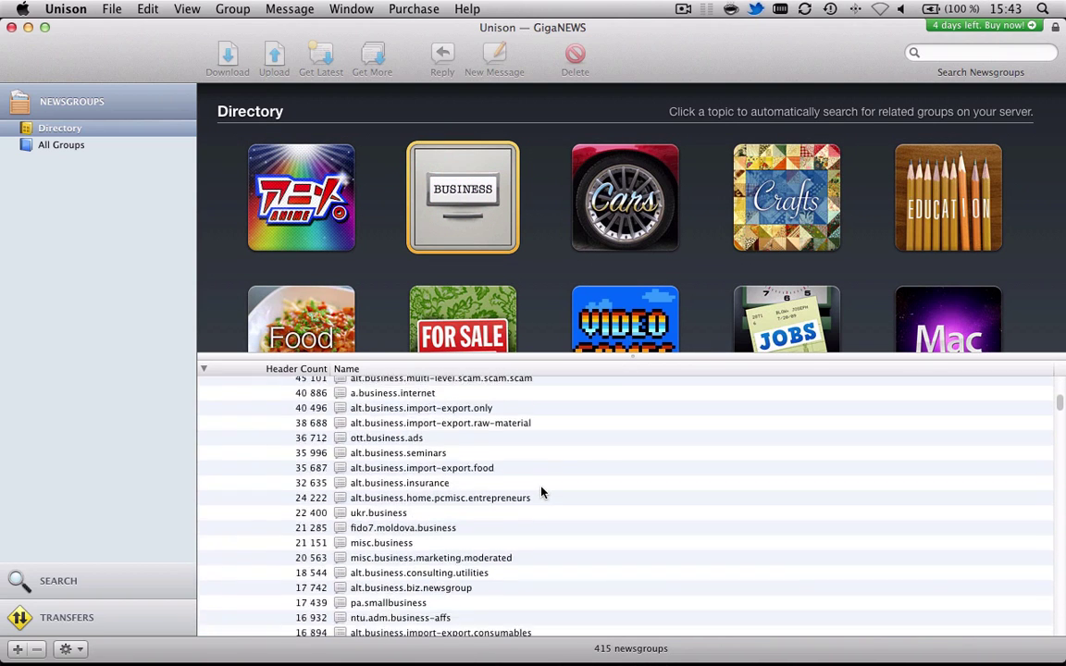
scroll(544, 494, down, 20)
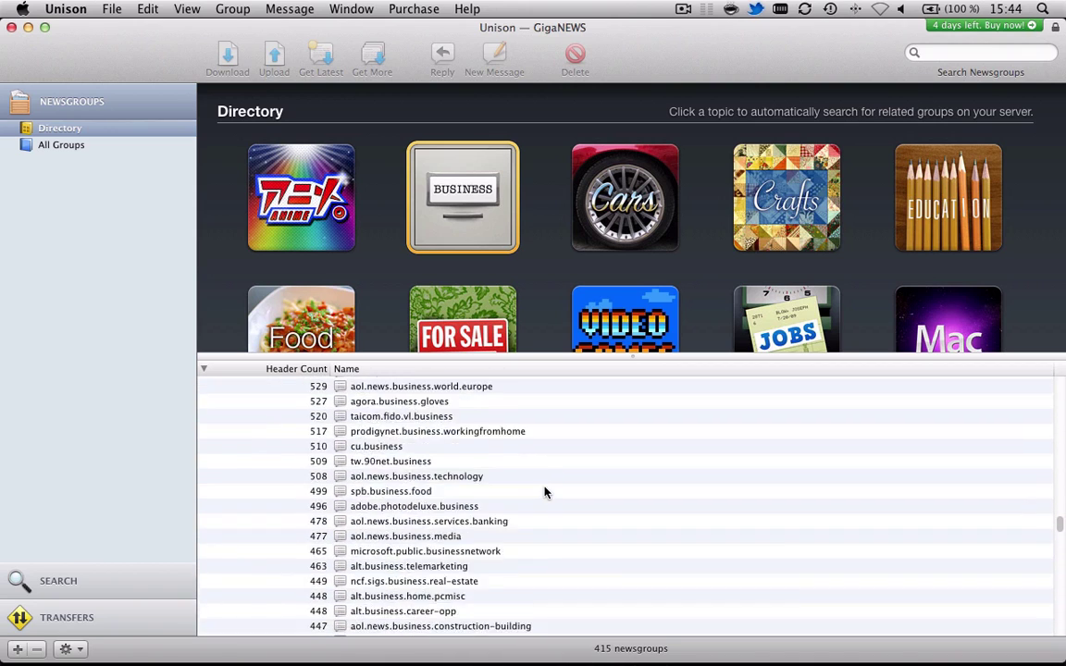
click(548, 342)
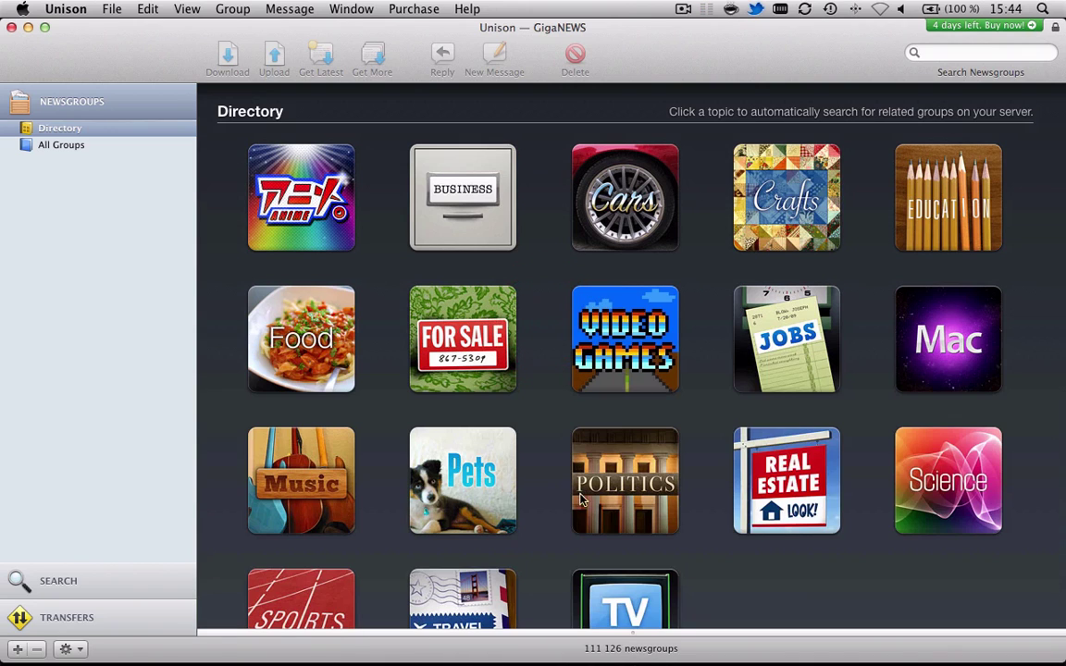
click(465, 218)
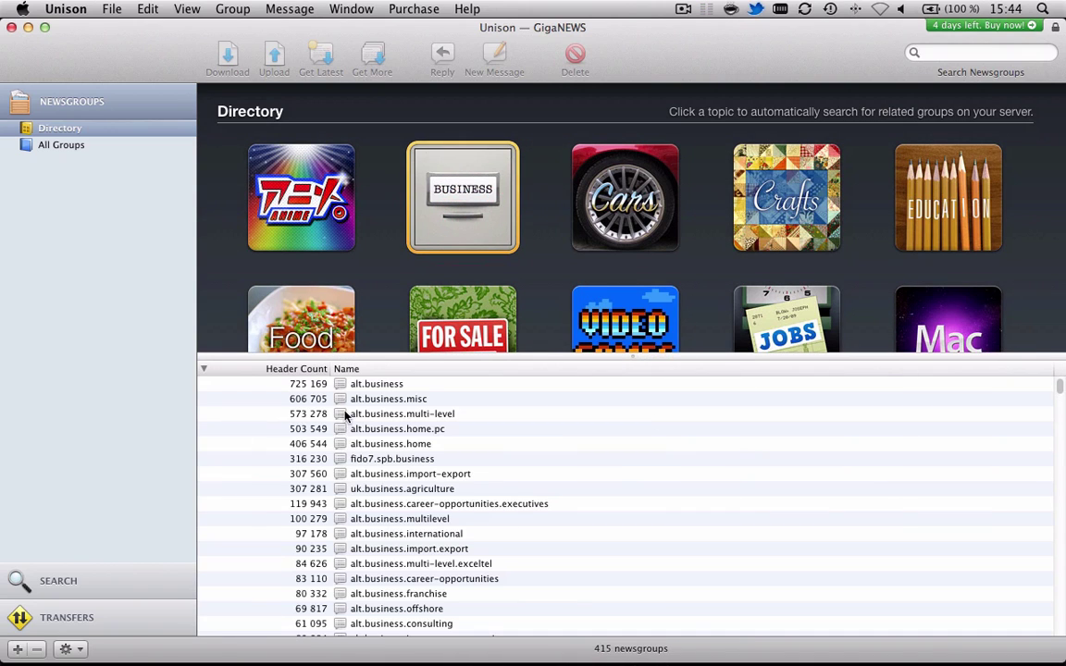
click(544, 281)
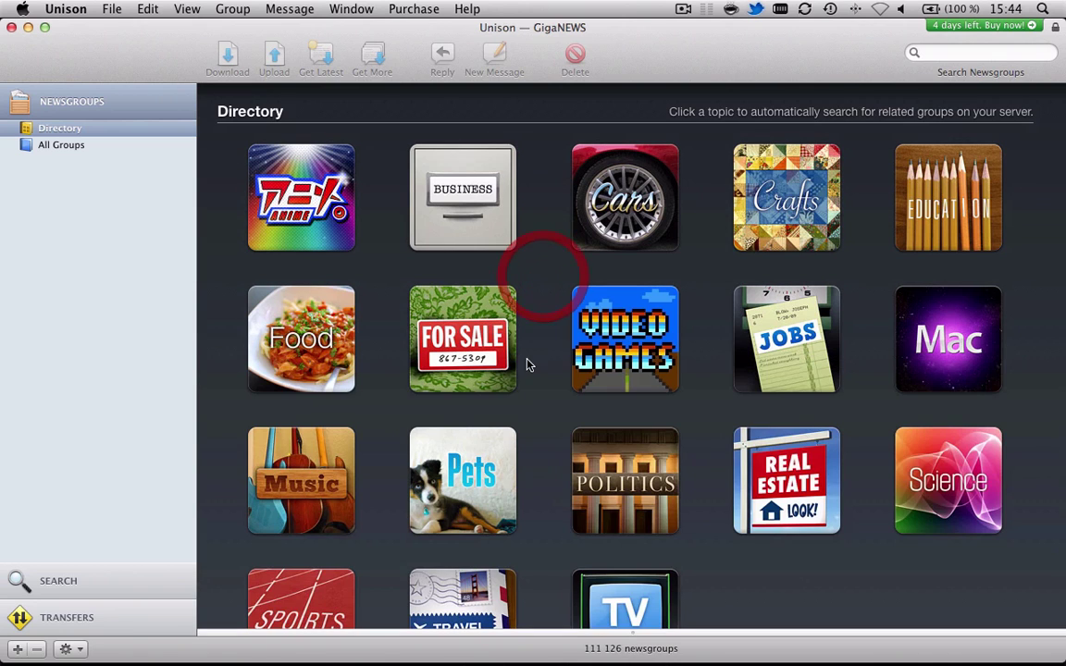
List the Music topic's newsgroups and select the alt.binaries.sounds.mp3.full_albums group
click(308, 483)
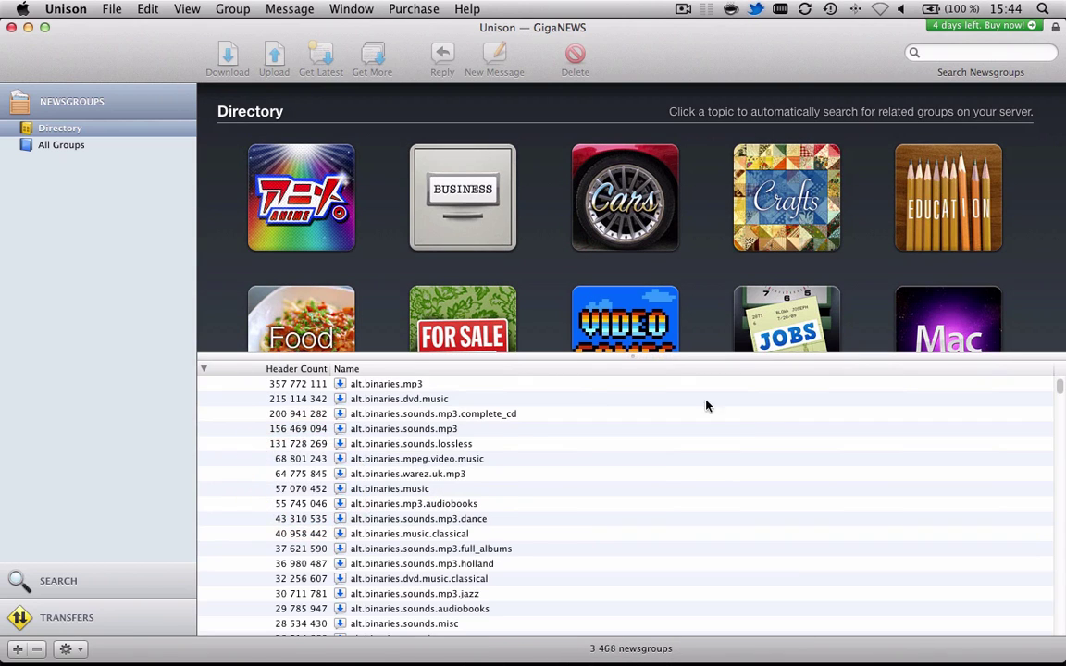
scroll(585, 498, down, 15)
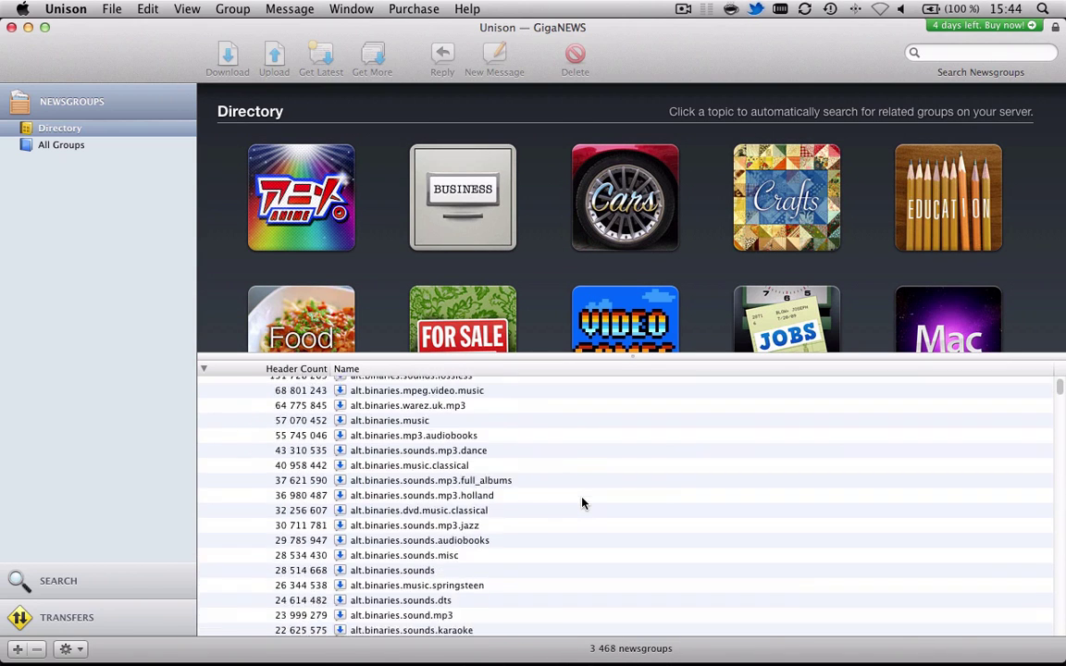
scroll(586, 502, up, 15)
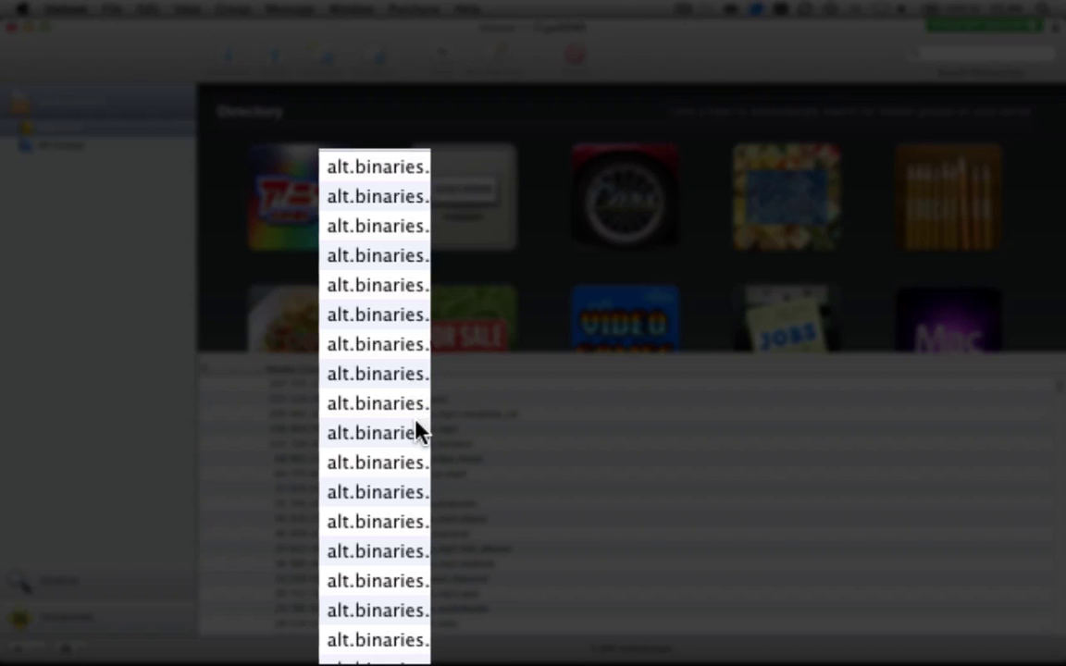
click(421, 457)
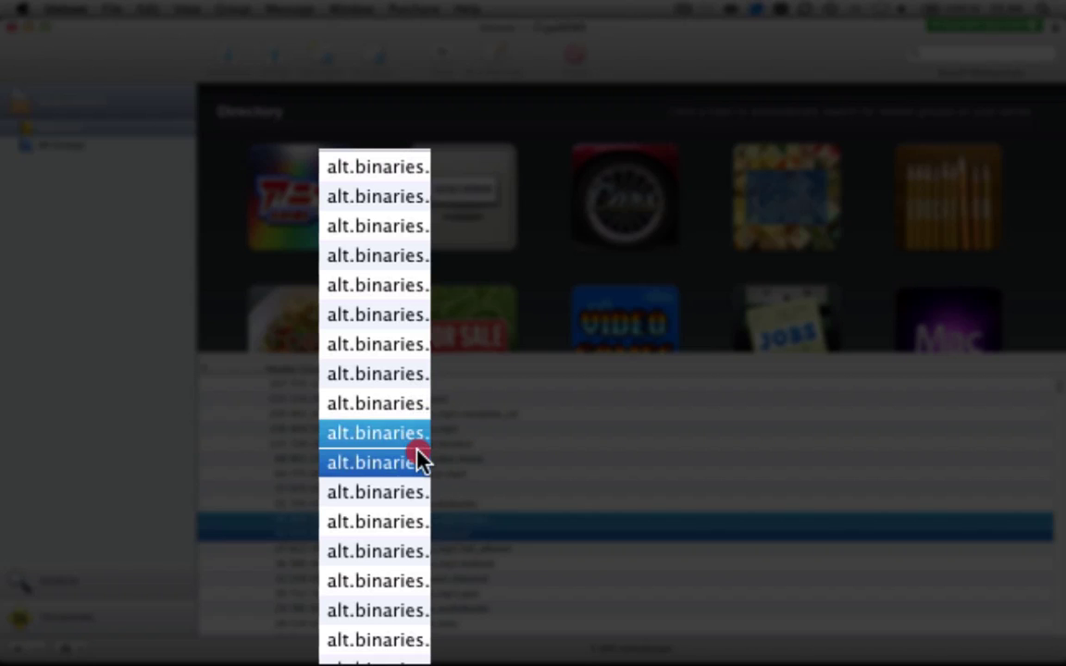
click(408, 493)
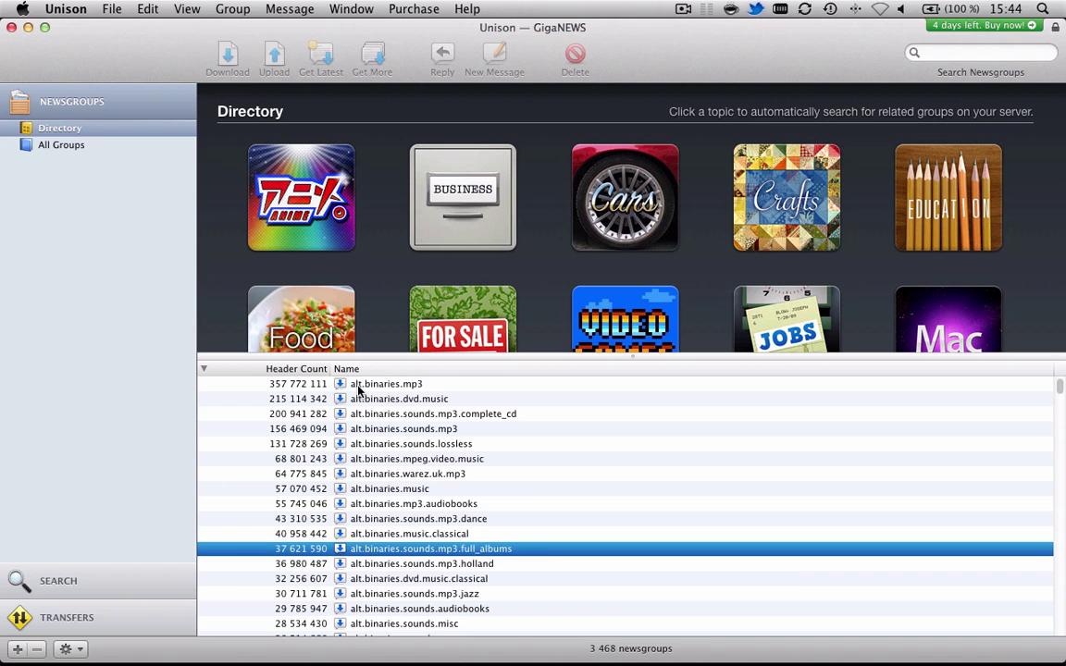
Examine more Music newsgroups, select esp.binarios.musica.clasica, and return to the full topic directory
scroll(366, 407, down, 15)
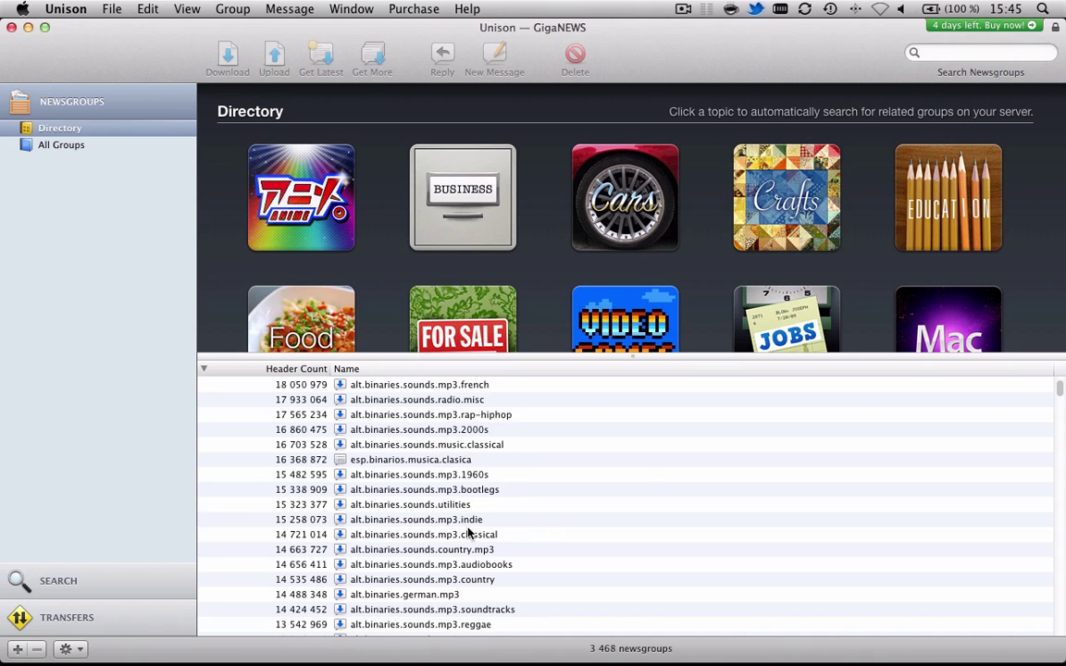
scroll(436, 500, up, 5)
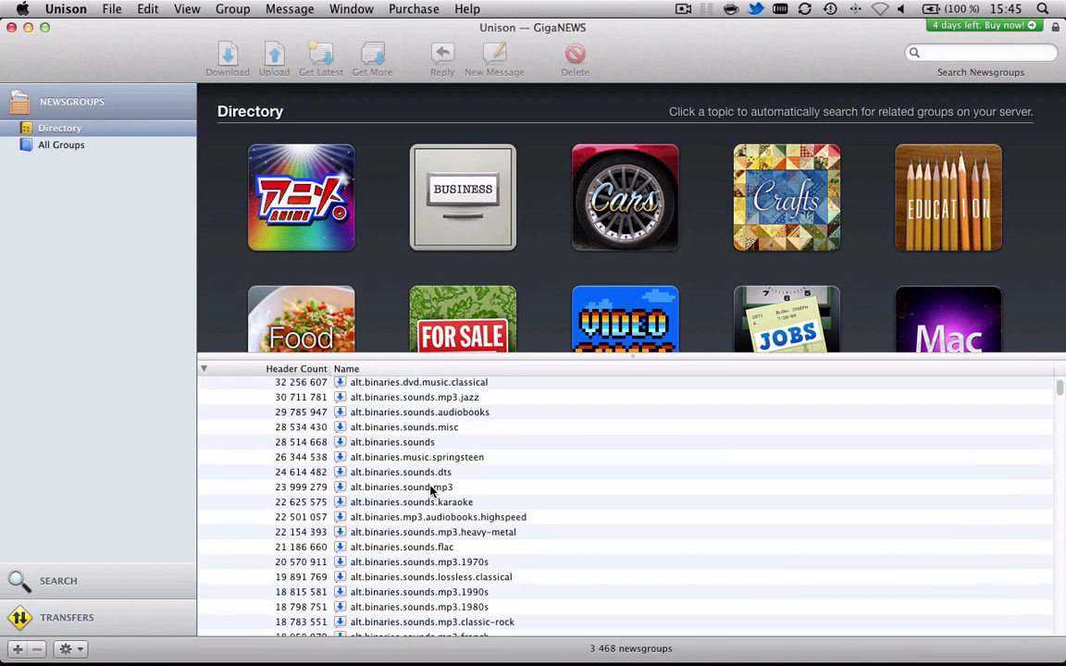
scroll(432, 490, down, 5)
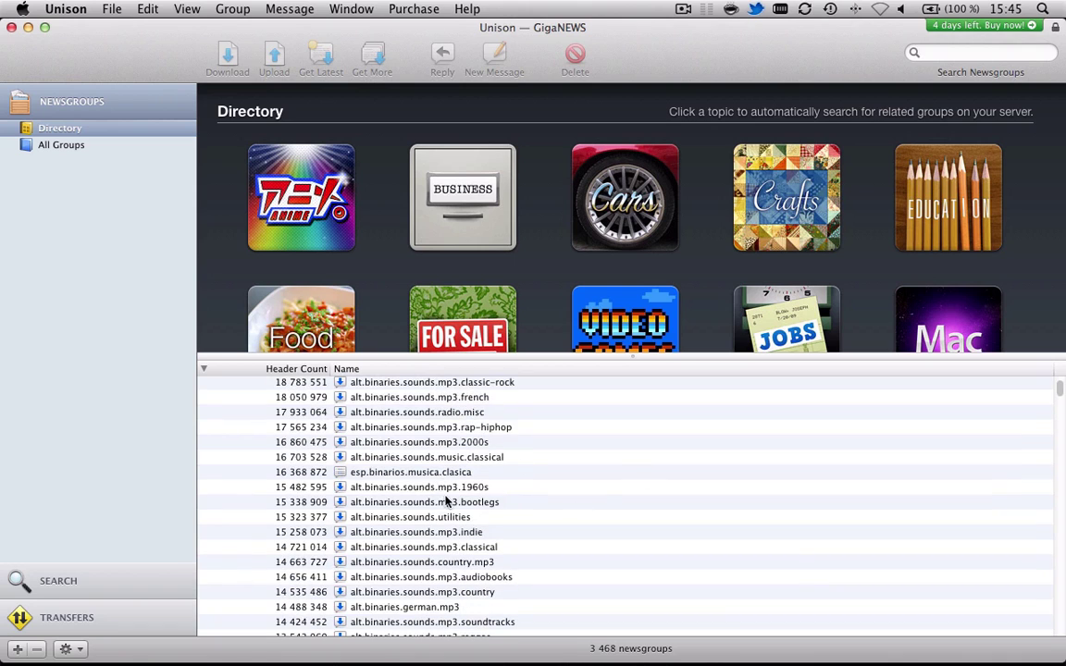
click(355, 473)
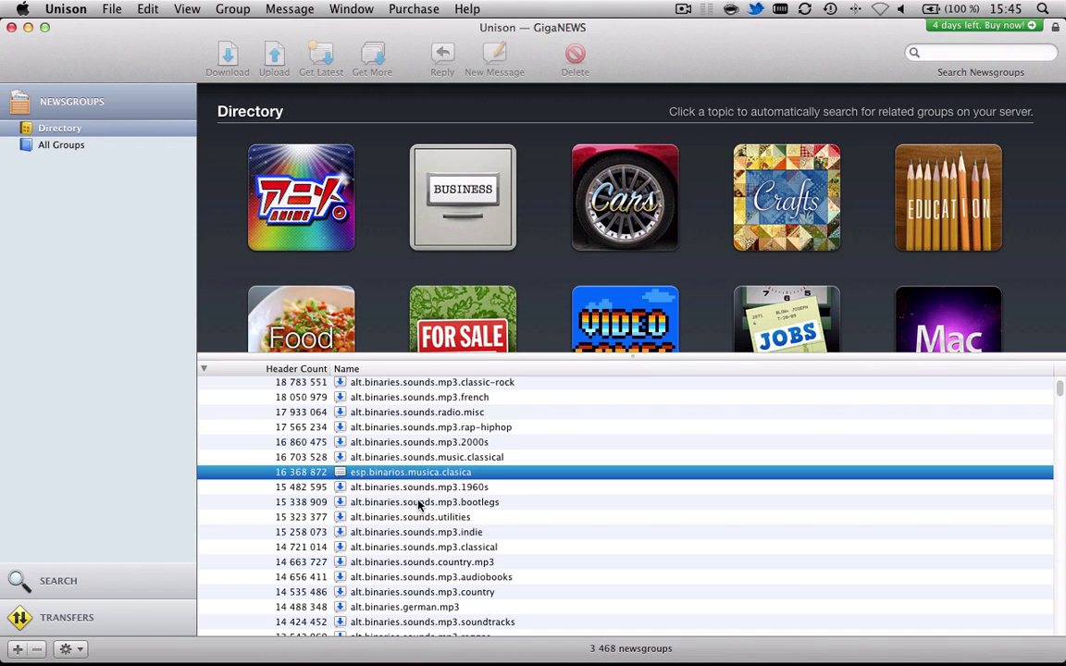
scroll(426, 507, up, 15)
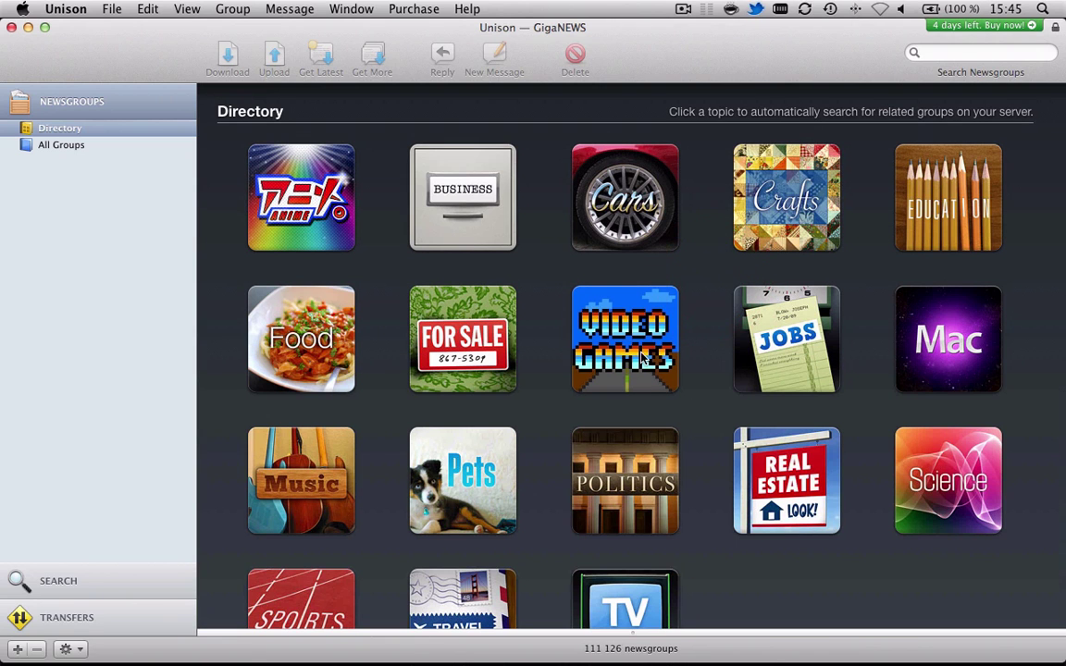
Browse the newsgroups listed for the Video Games topic, comparing binary groups with discussion groups
click(639, 345)
scroll(588, 462, down, 10)
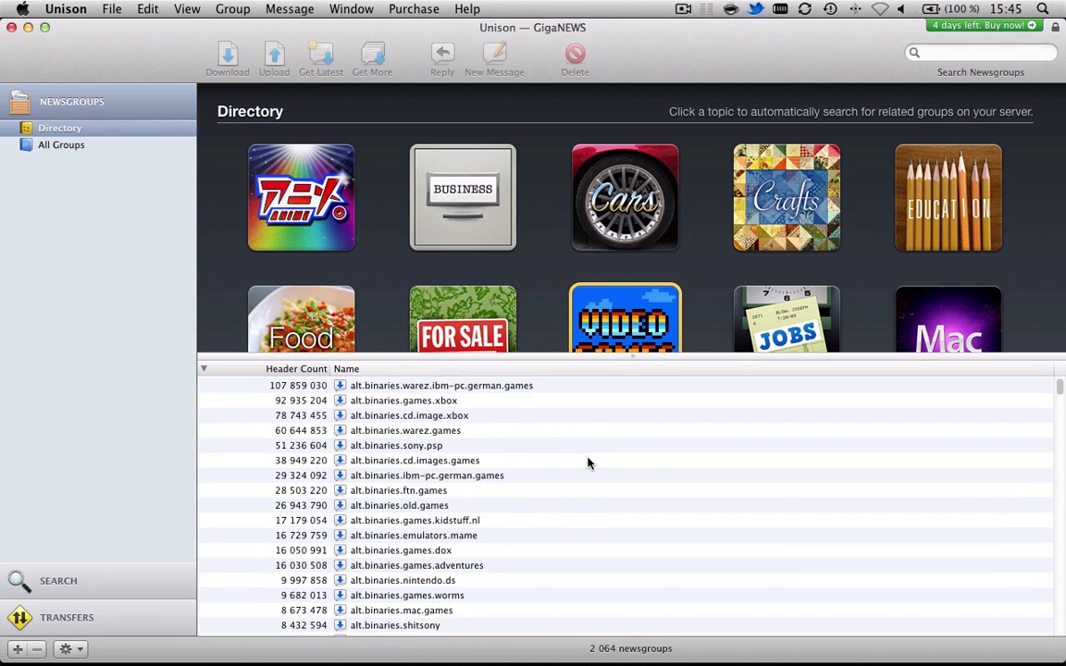
scroll(588, 463, down, 3)
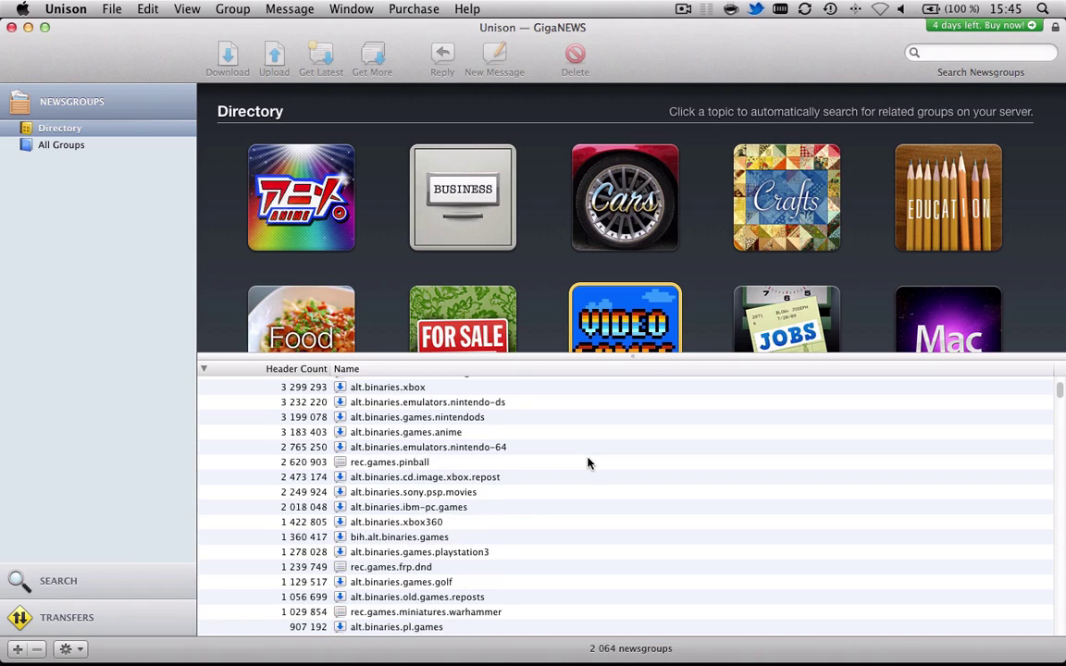
scroll(588, 463, down, 6)
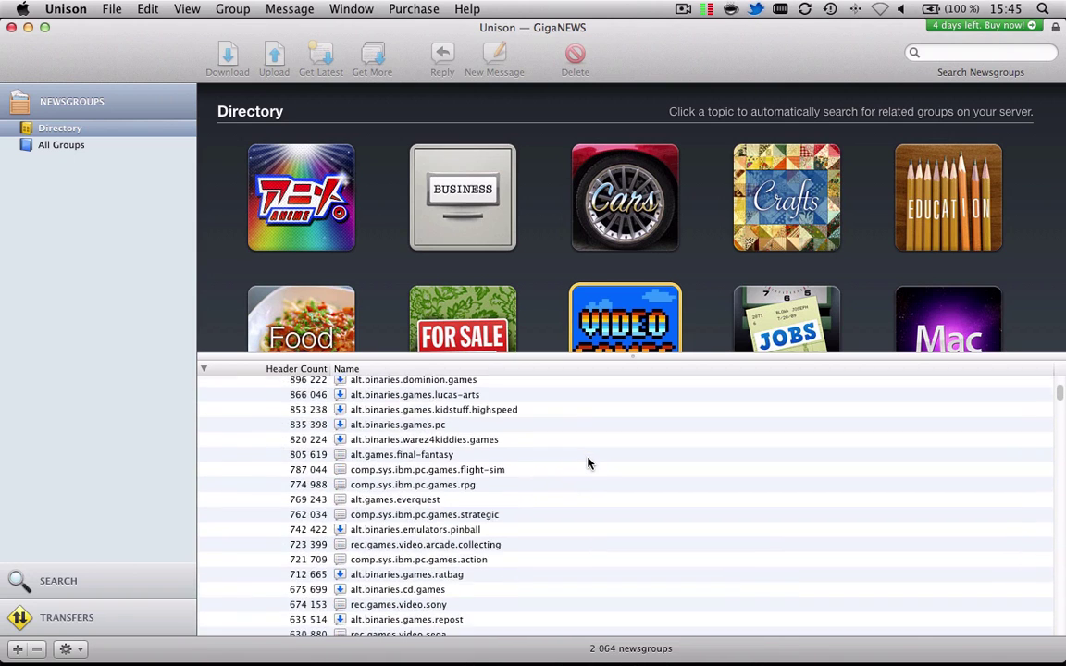
scroll(587, 463, down, 3)
scroll(588, 463, up, 1)
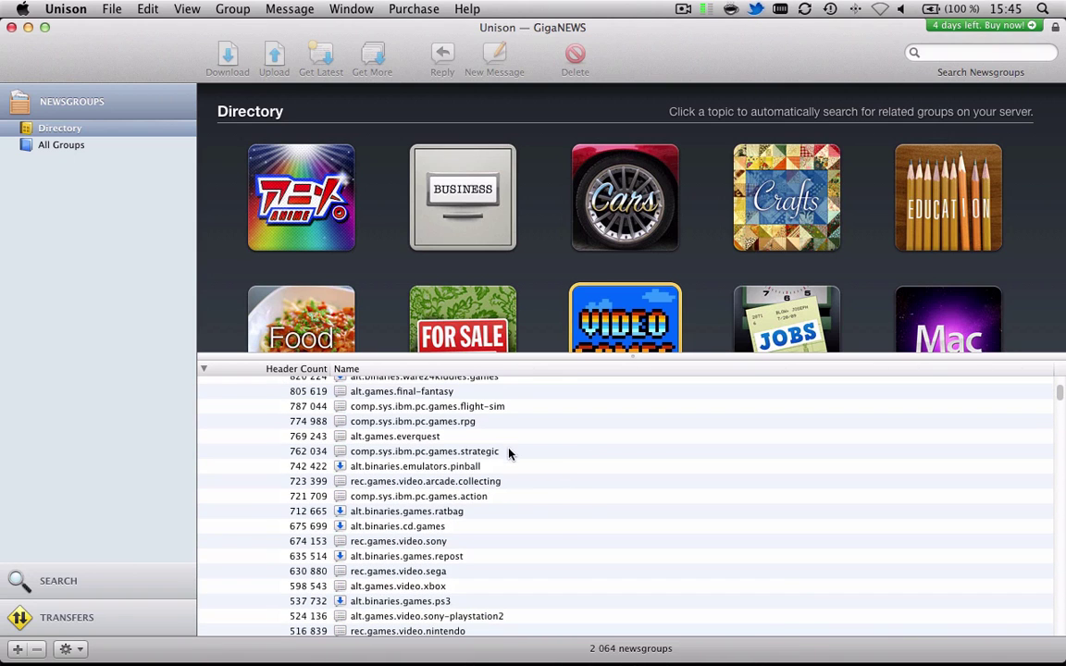
scroll(551, 514, down, 3)
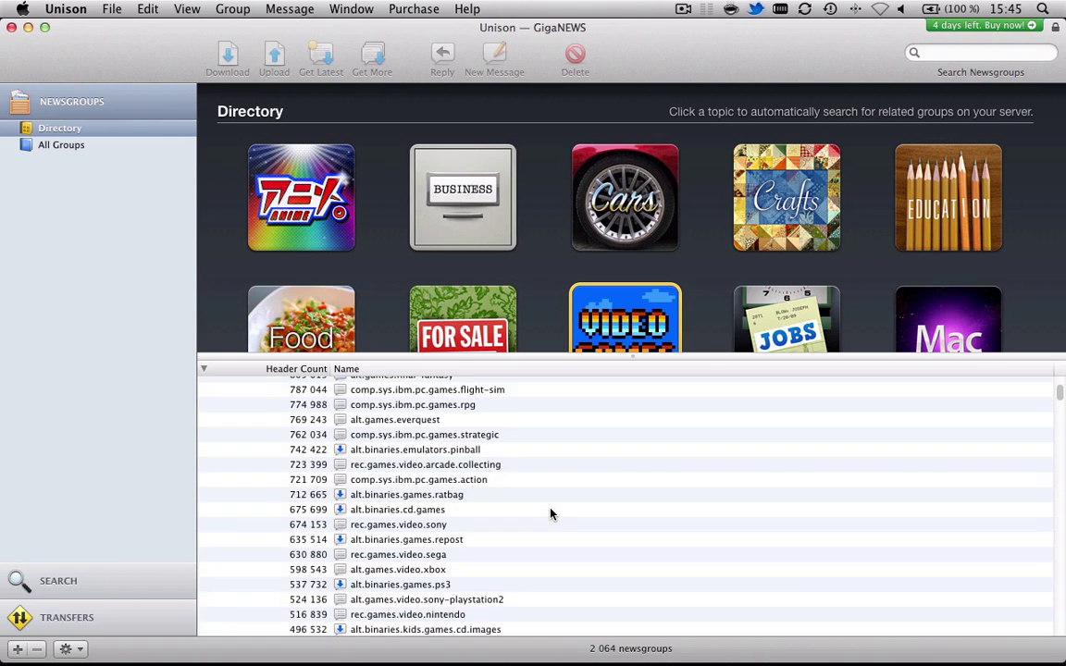
scroll(551, 513, down, 2)
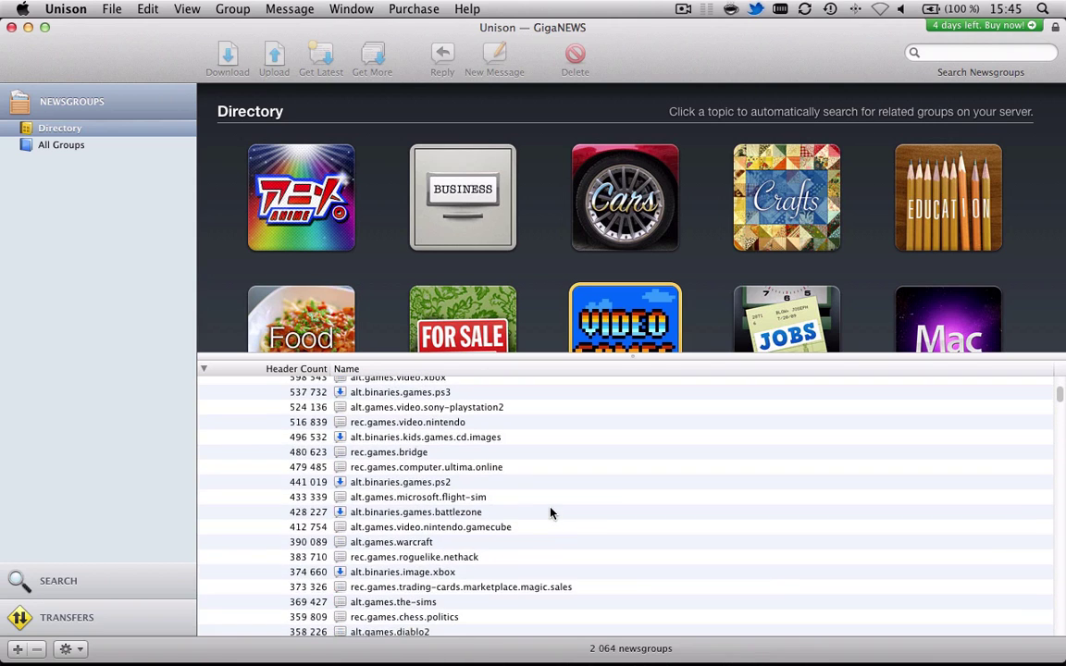
scroll(599, 523, down, 4)
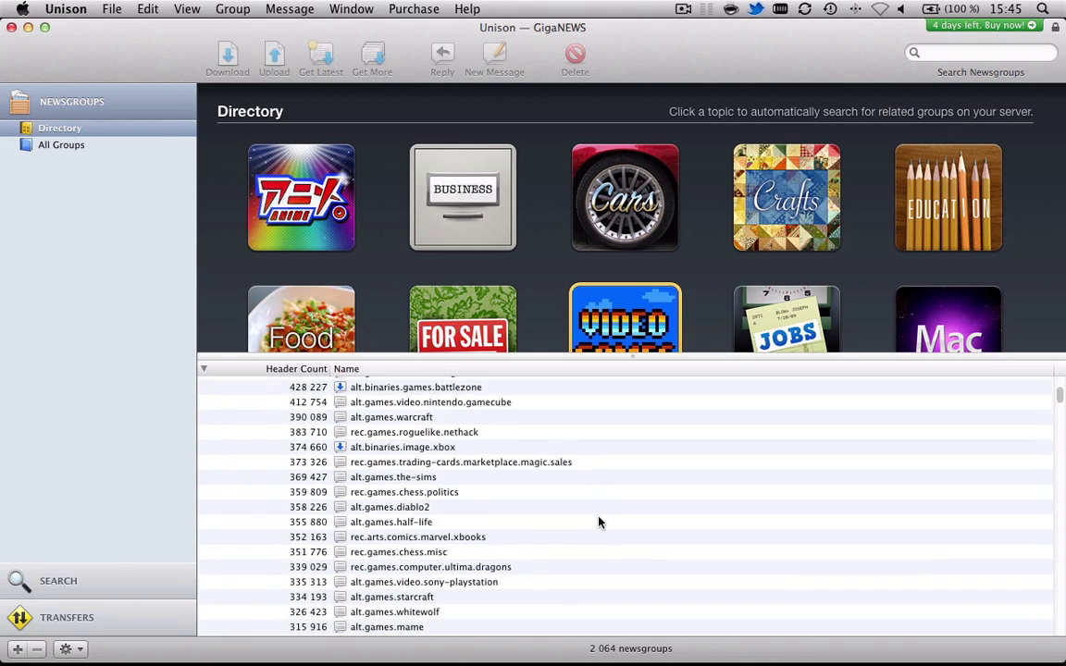
scroll(599, 523, down, 4)
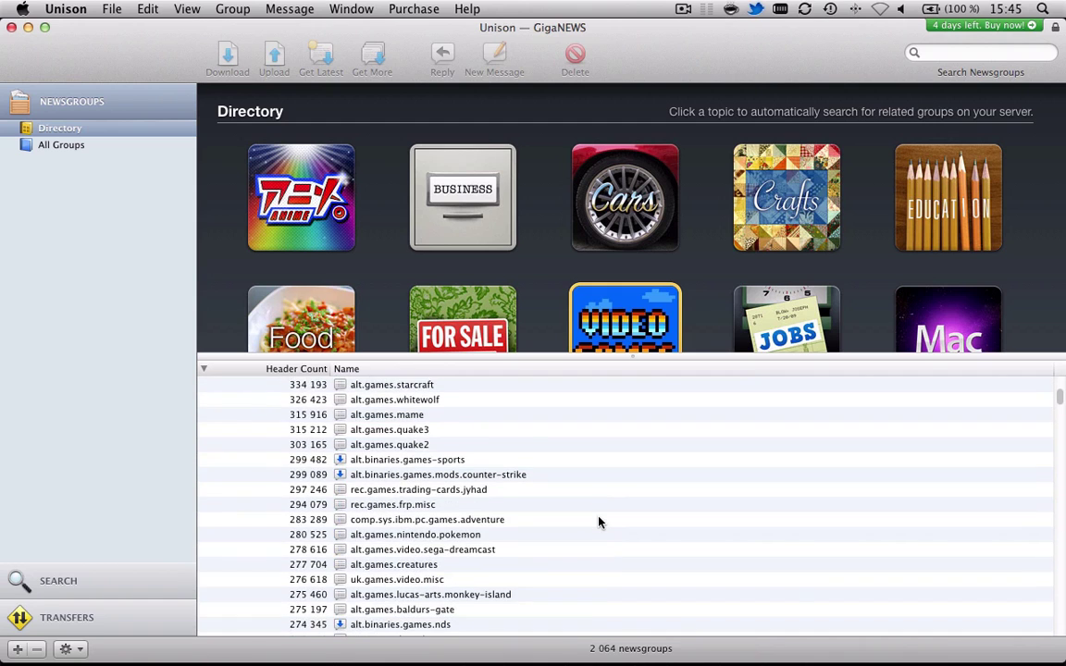
scroll(599, 523, down, 3)
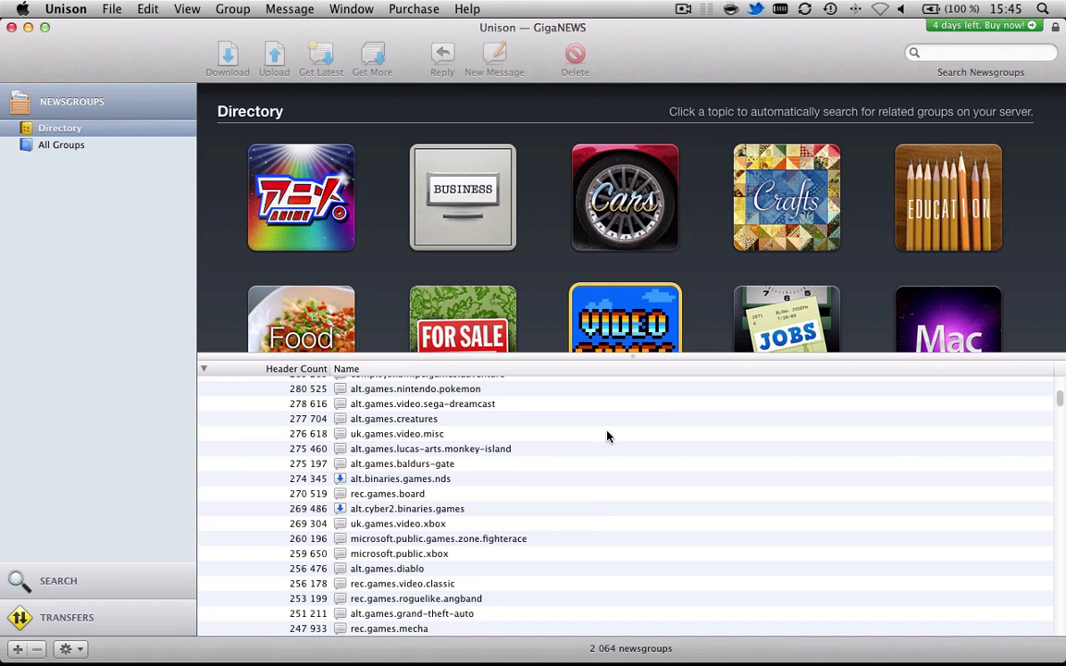
Return to the full topic directory, list the Mac topic's newsgroups and open the fr.comp.sys.mac group
click(550, 275)
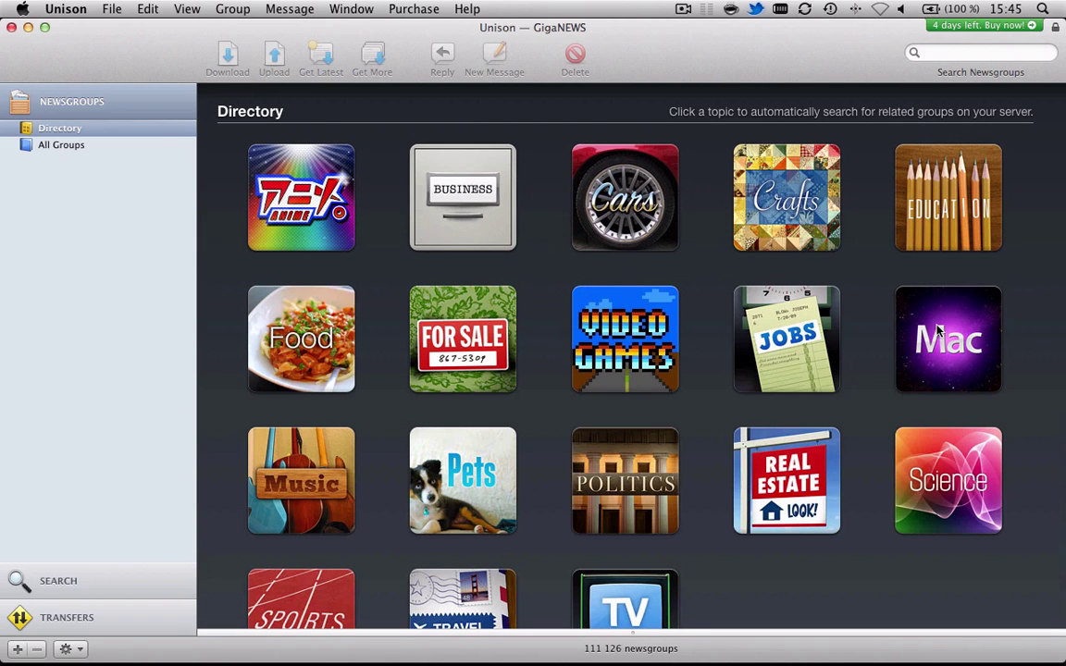
click(907, 352)
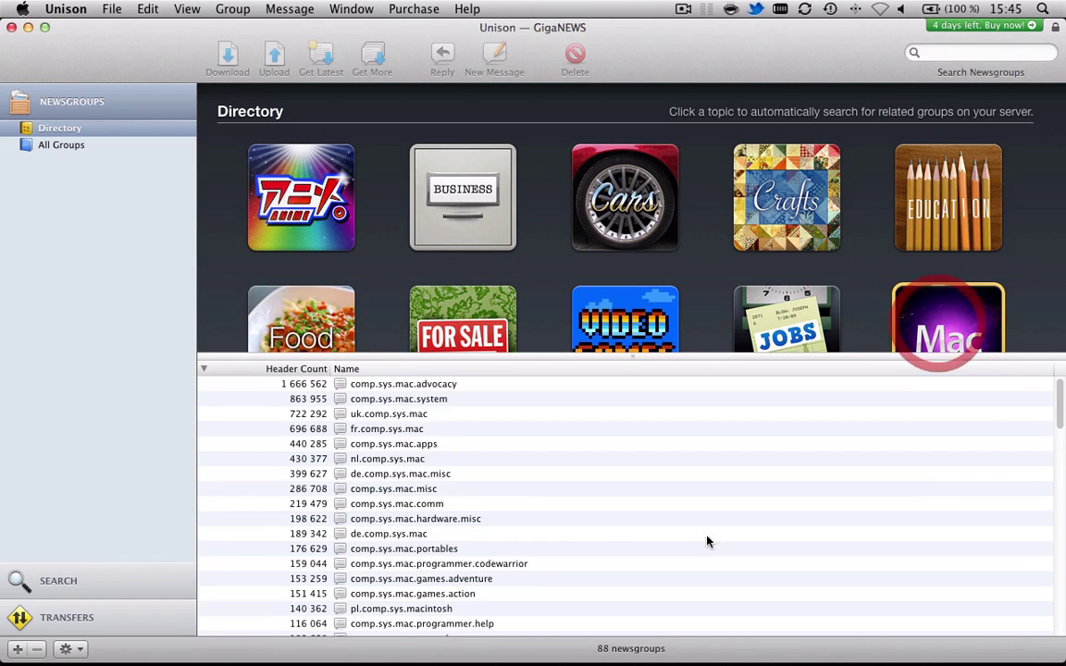
click(358, 428)
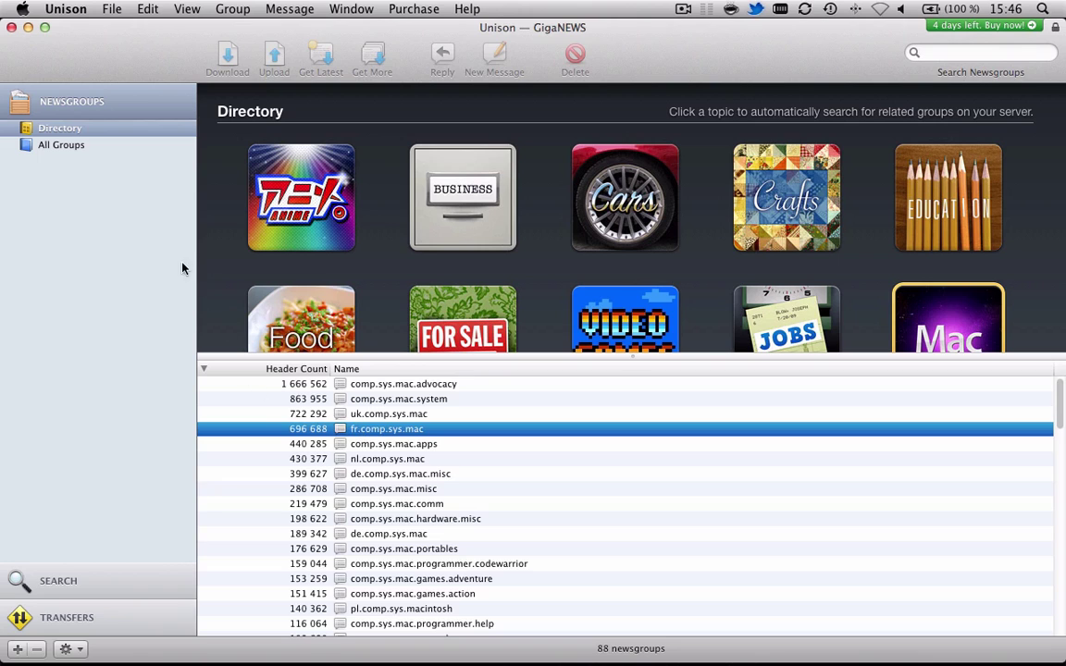
double_click(373, 431)
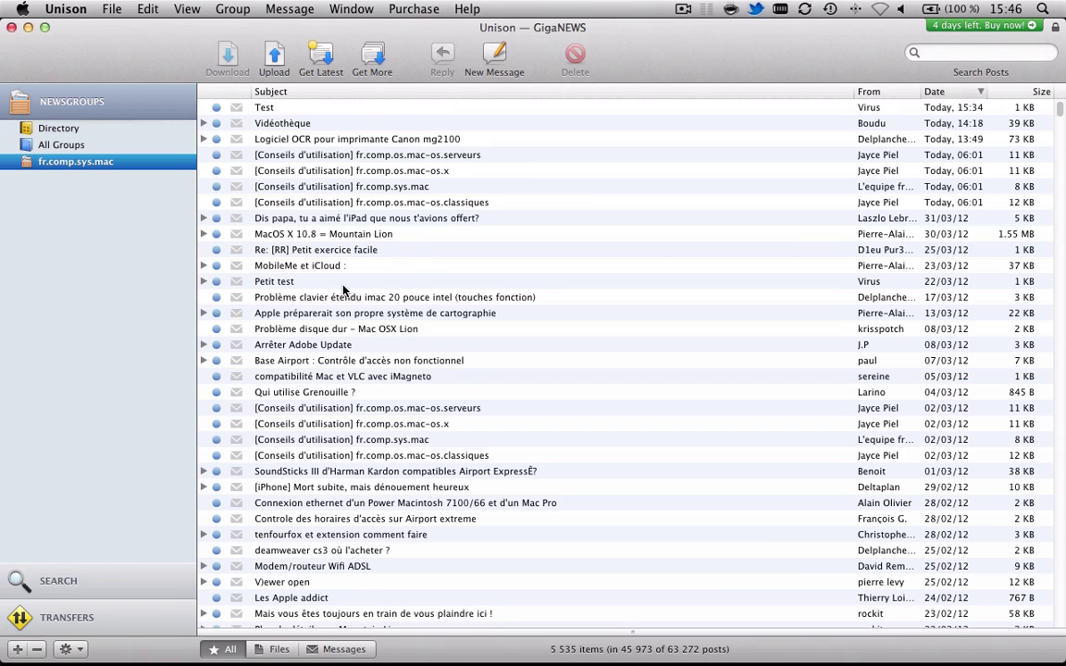
Read the "Test" message in fr.comp.sys.mac and delete it from the message list
click(270, 108)
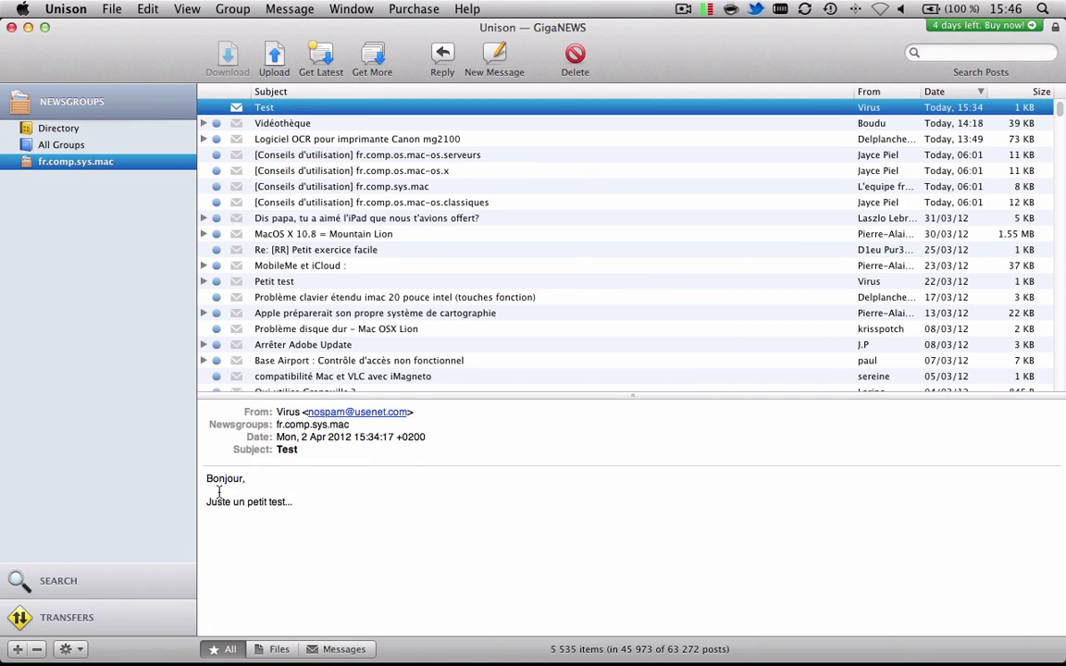
key(Delete)
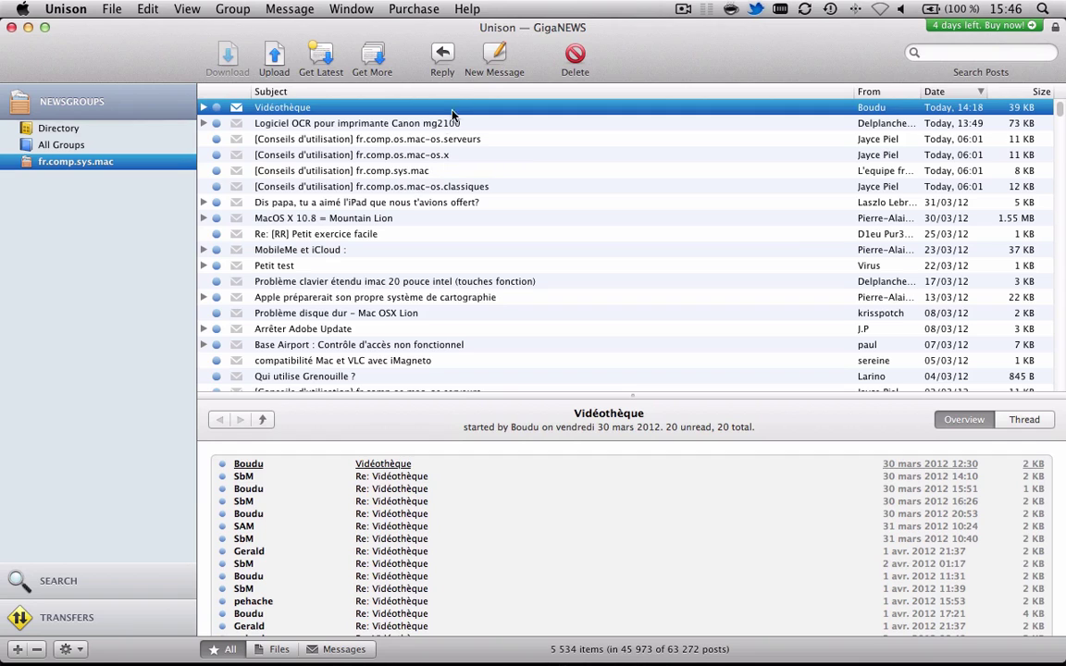
click(495, 60)
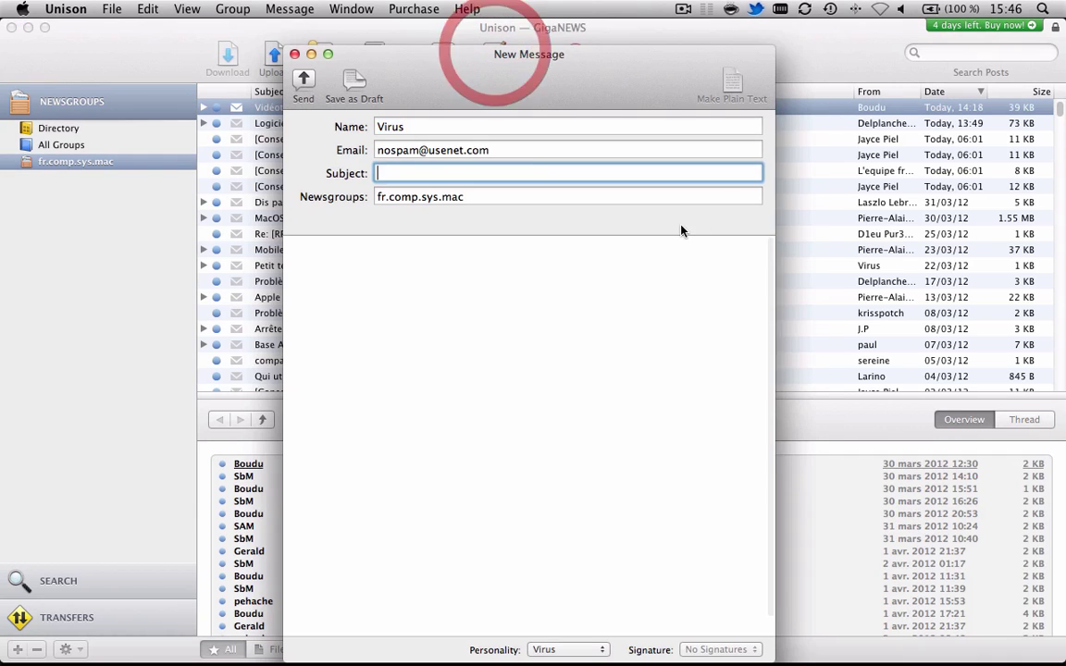
click(414, 174)
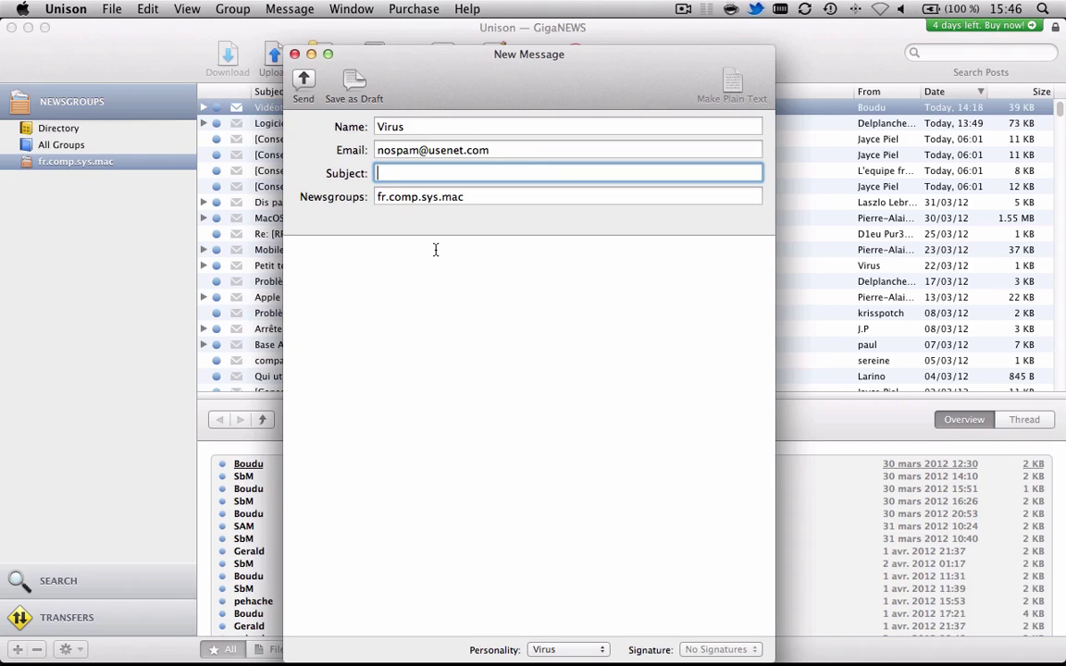
click(350, 295)
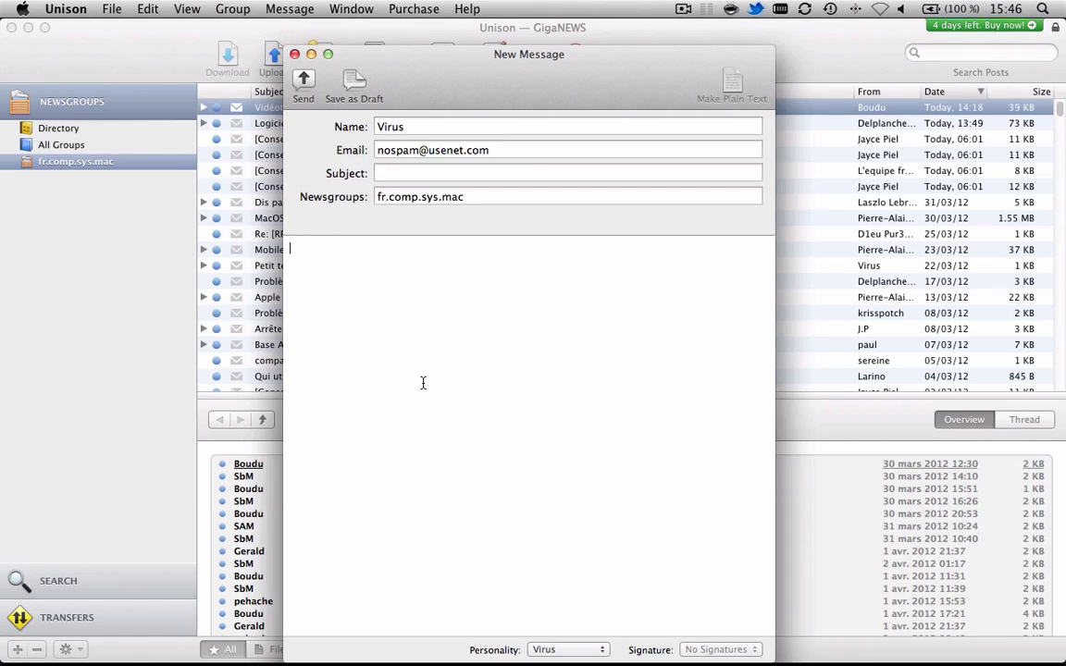
click(304, 80)
click(293, 55)
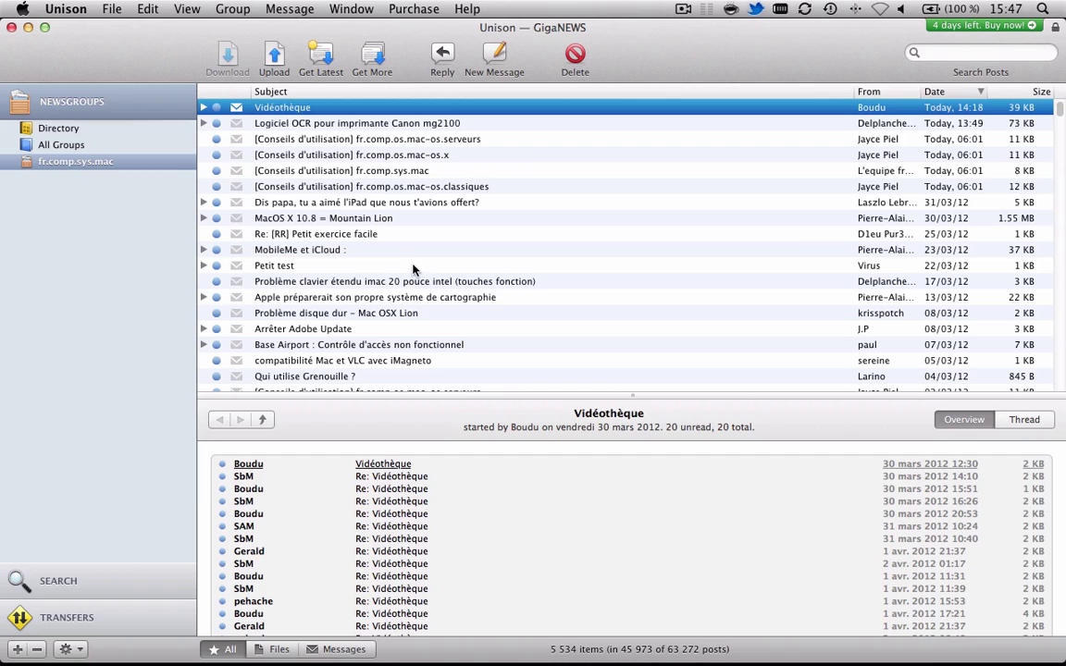
Read the [Conseils d'utilisation] posts for fr.comp.os.mac-os.serveurs, fr.comp.os.mac-os.x and fr.comp.sys.mac, with the message preview area enlarged
click(360, 140)
scroll(400, 508, down, 10)
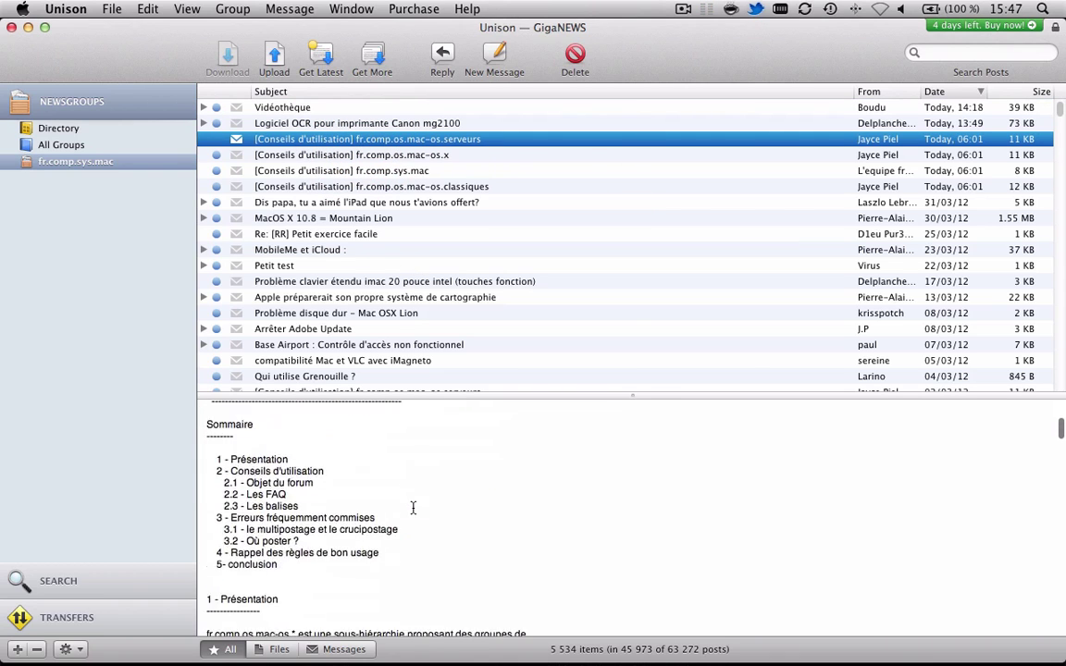
drag(466, 397, 448, 314)
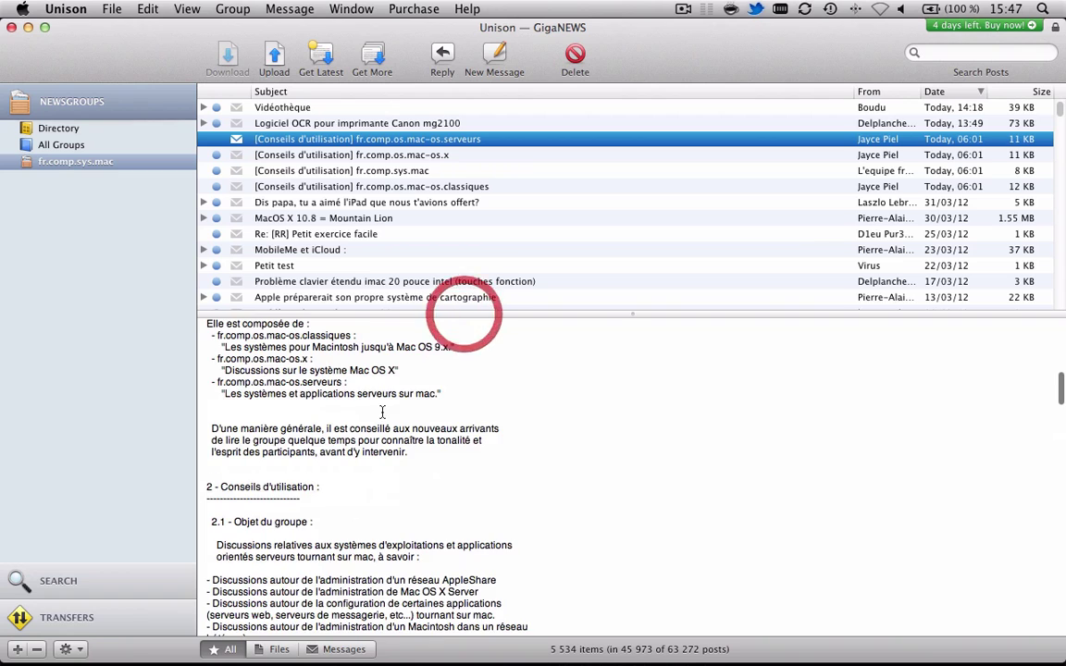
scroll(550, 409, down, 15)
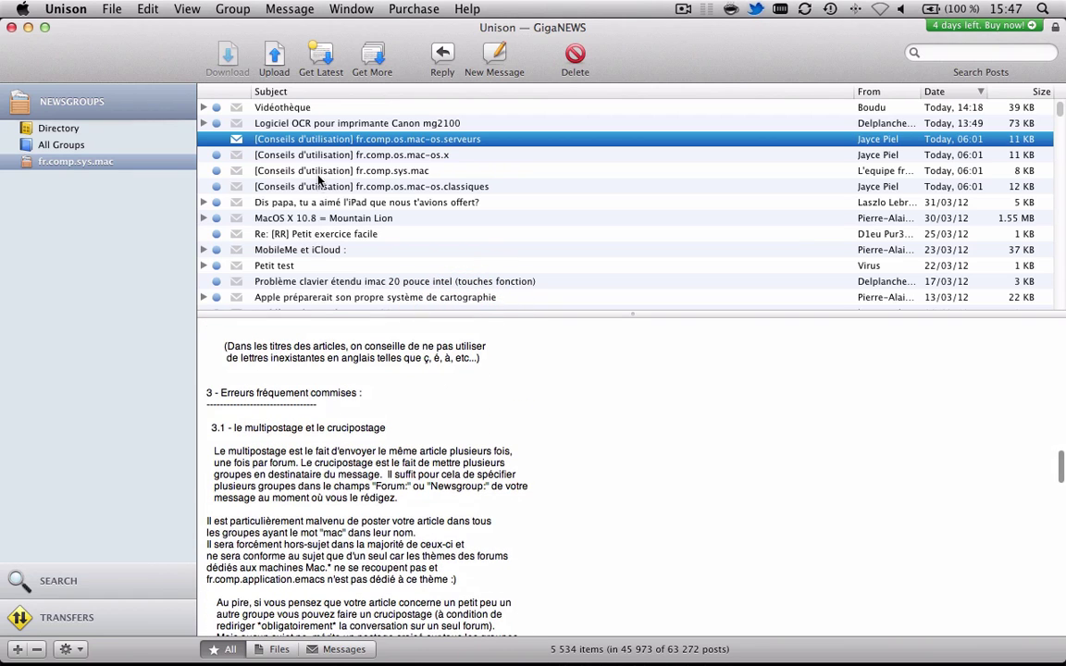
click(289, 156)
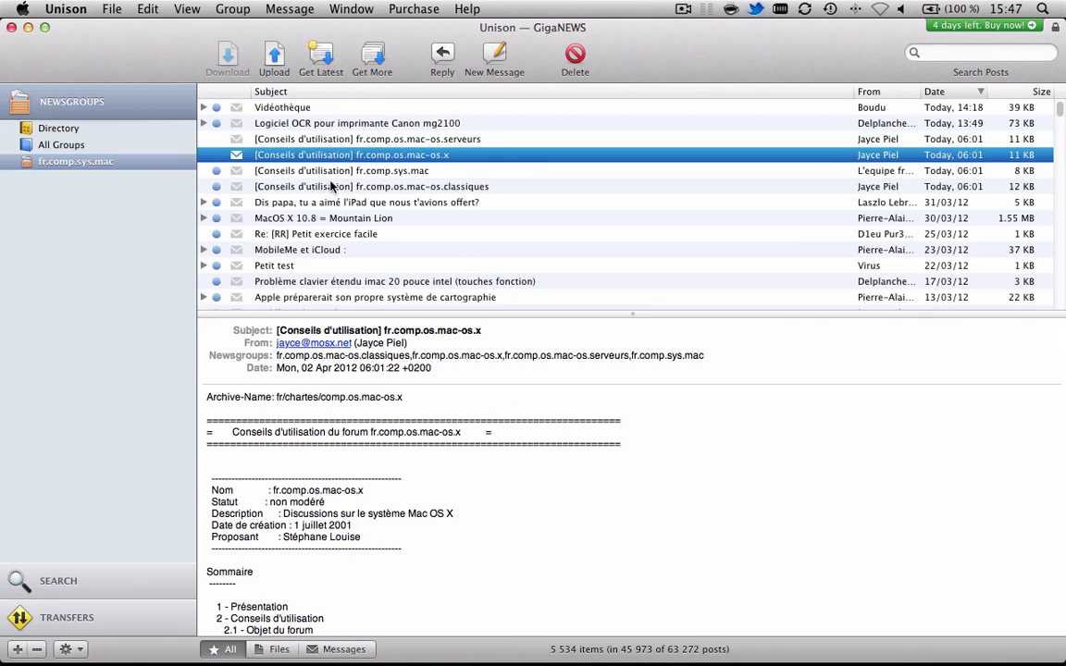
click(208, 172)
scroll(410, 451, down, 10)
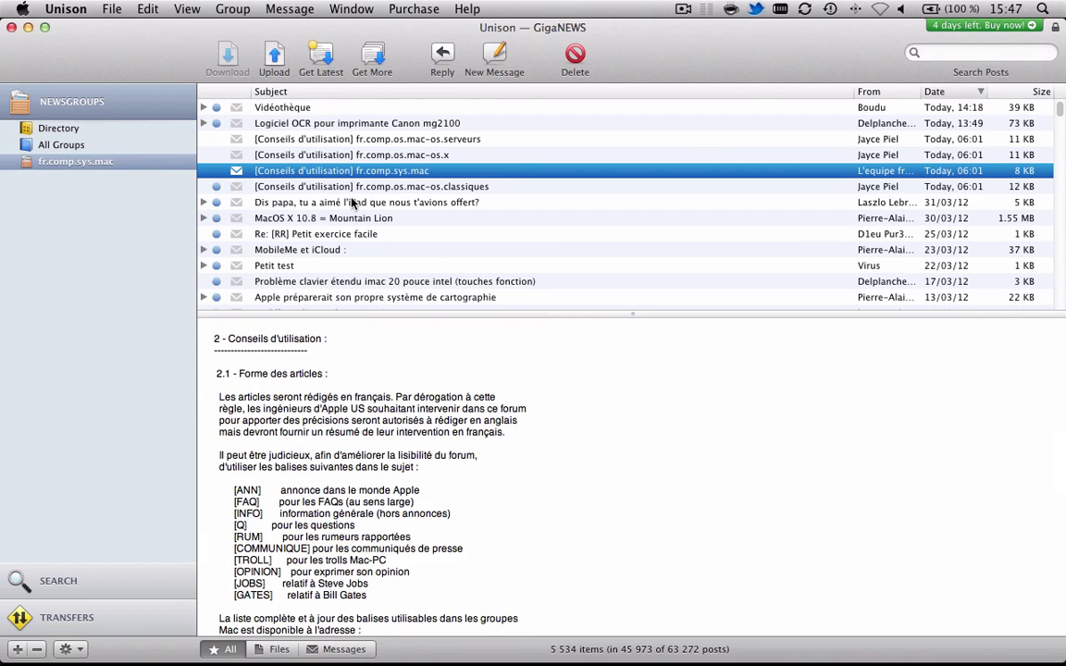
Open the "Dis papa, tu a aimé l'iPad que nous t'avions offert?" discussion, expand its thread and read the original message
click(315, 202)
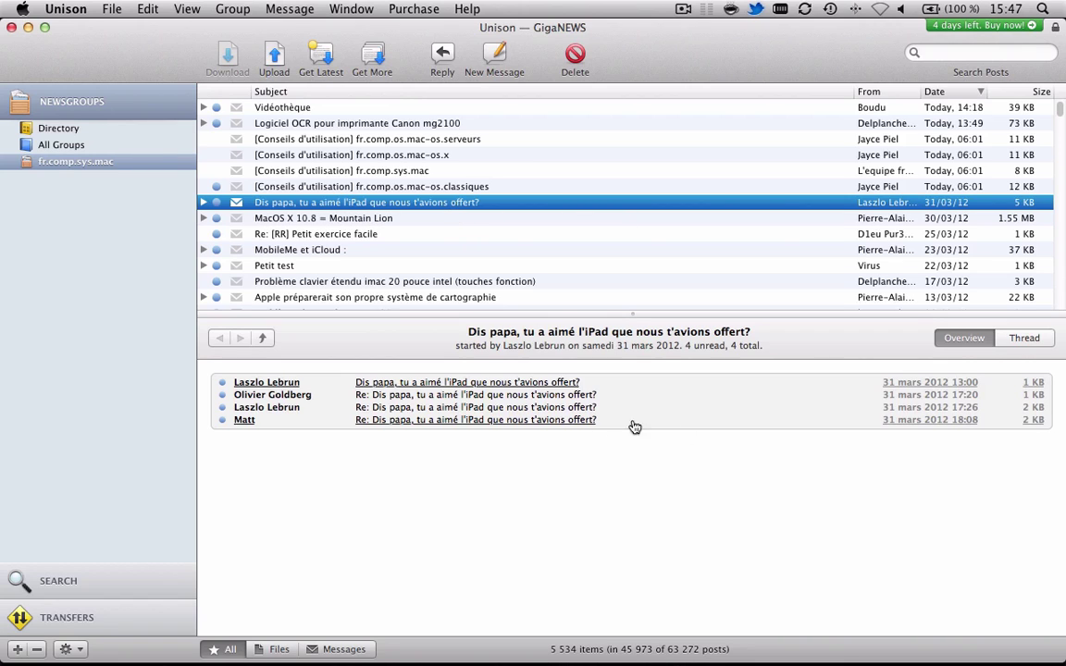
click(435, 383)
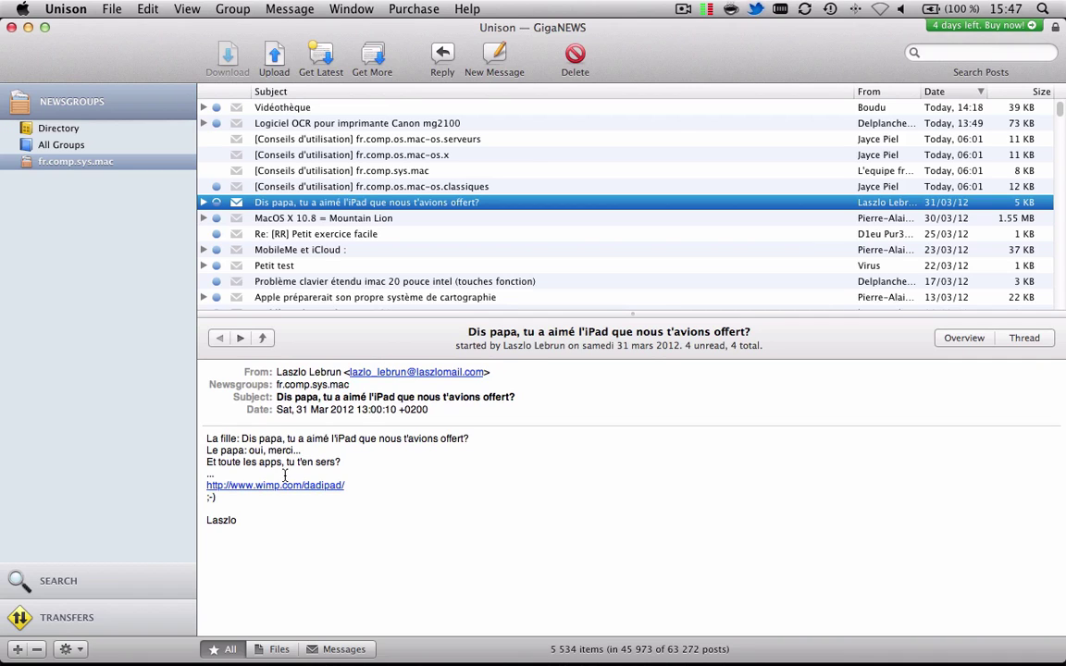
click(203, 202)
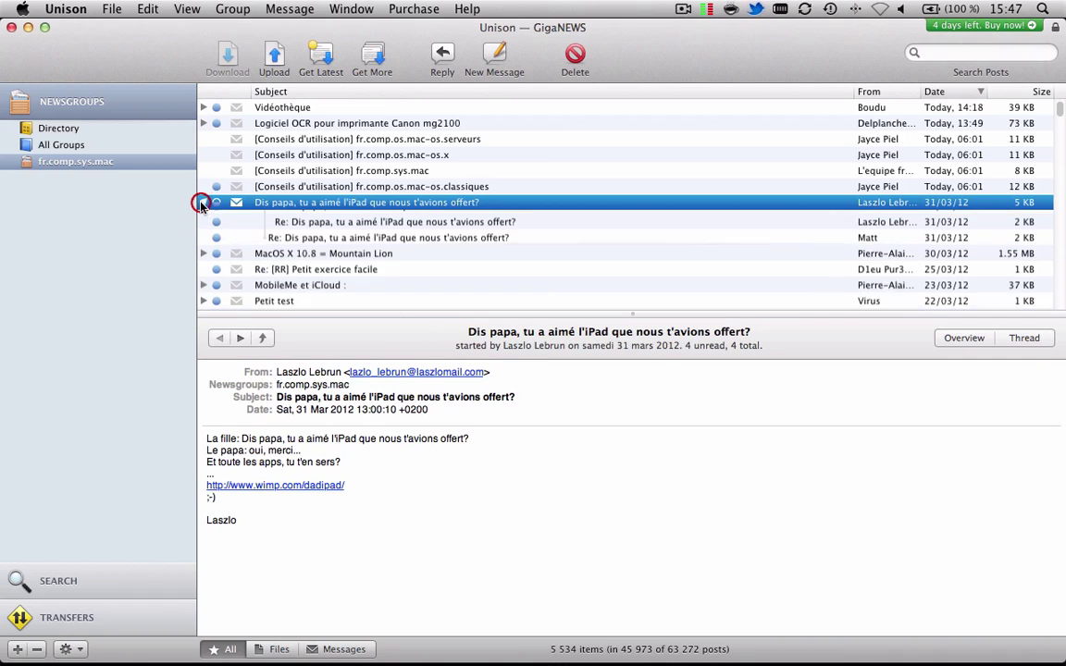
click(361, 219)
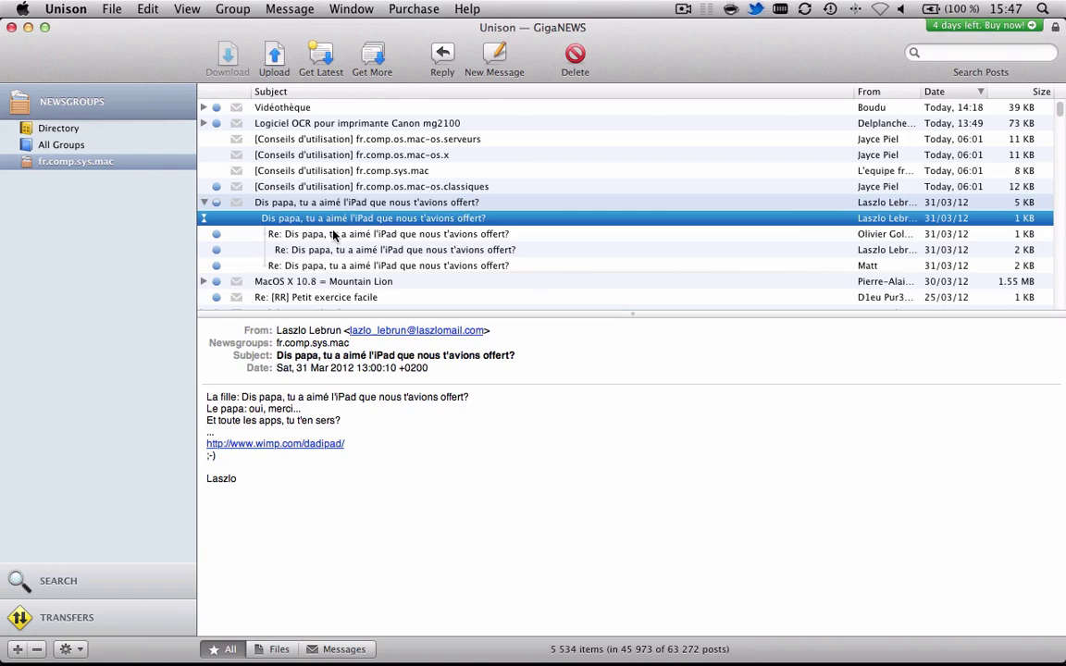
Read each reply in the expanded iPad thread, ending with the last one
click(330, 237)
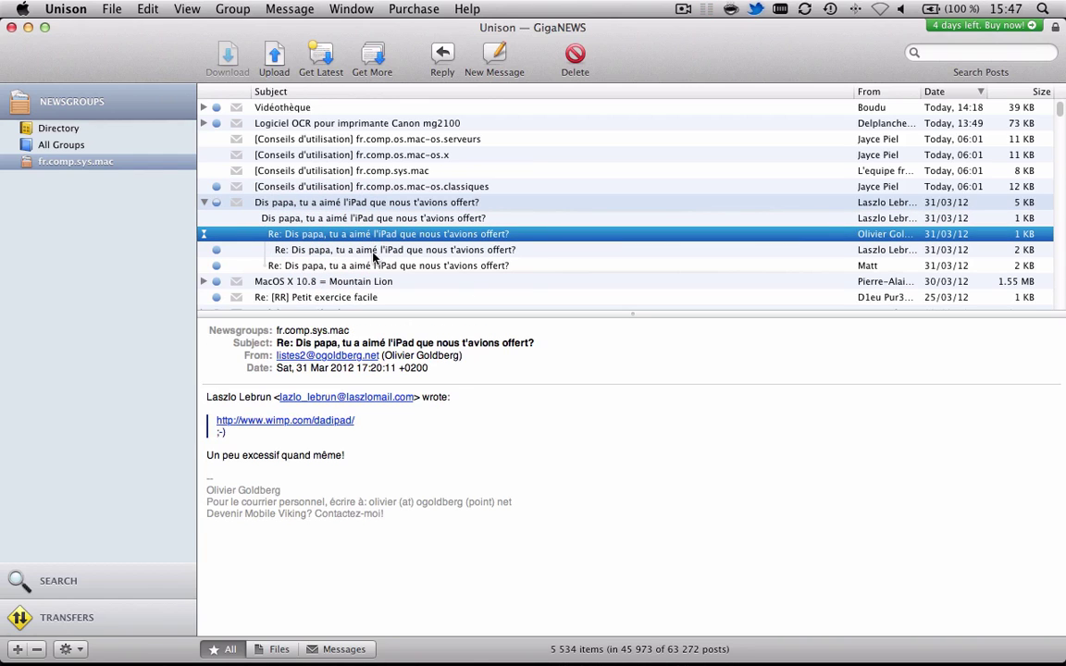
click(844, 208)
click(840, 219)
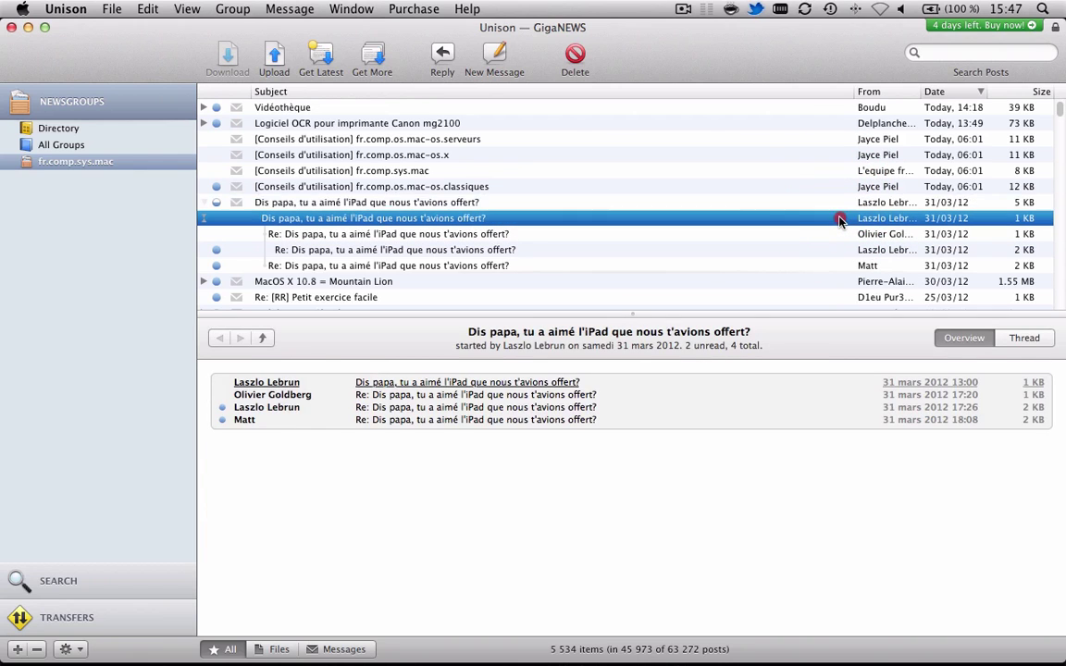
click(795, 235)
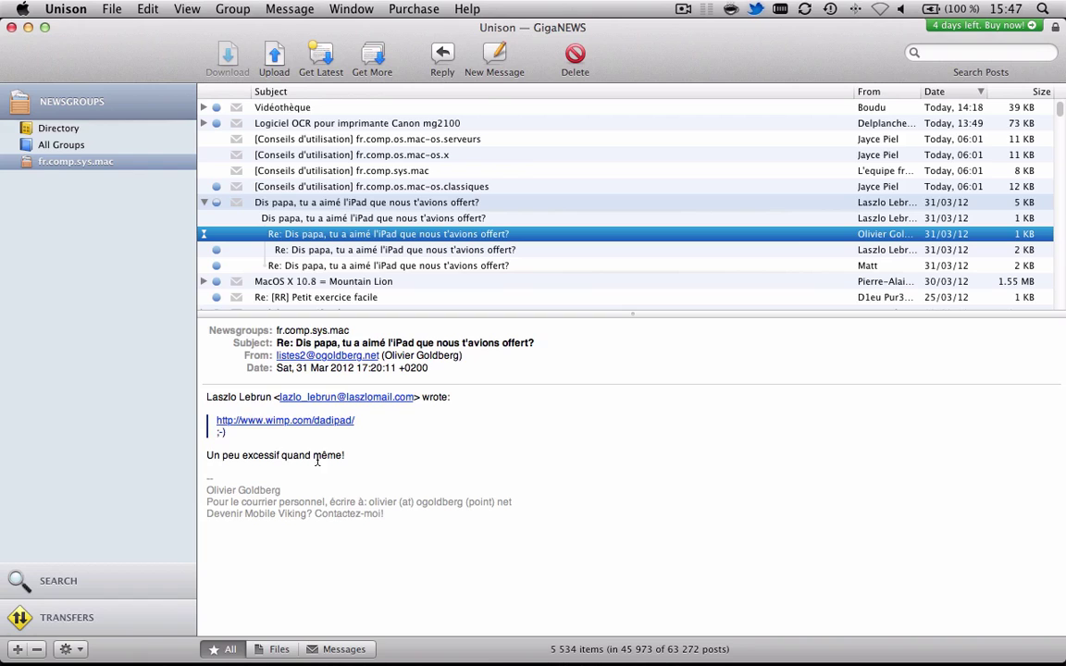
click(353, 252)
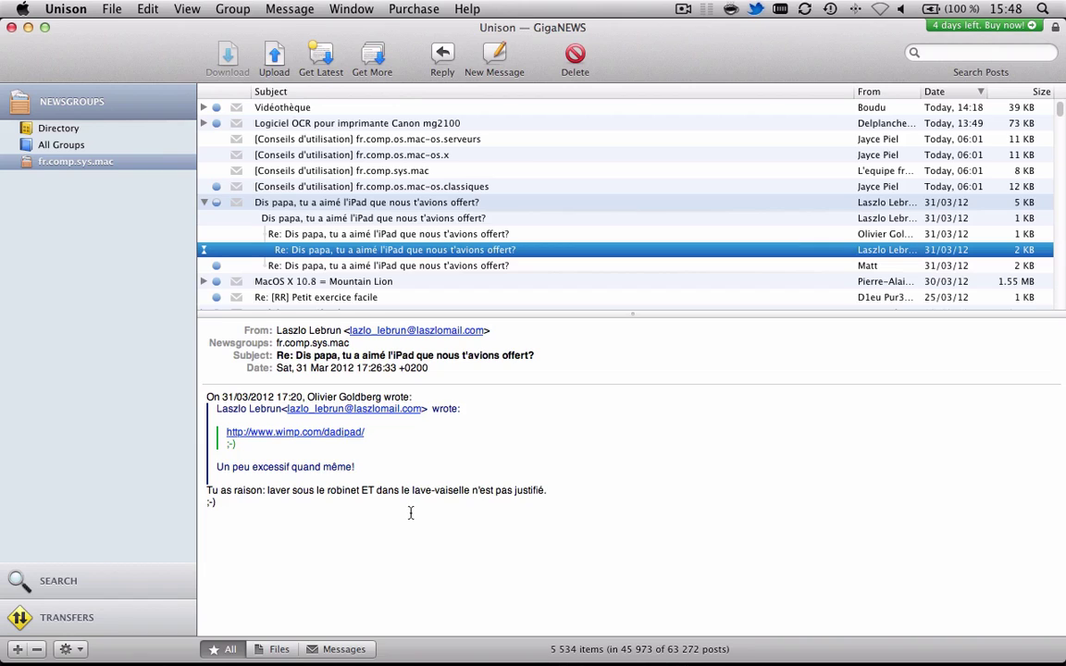
click(304, 267)
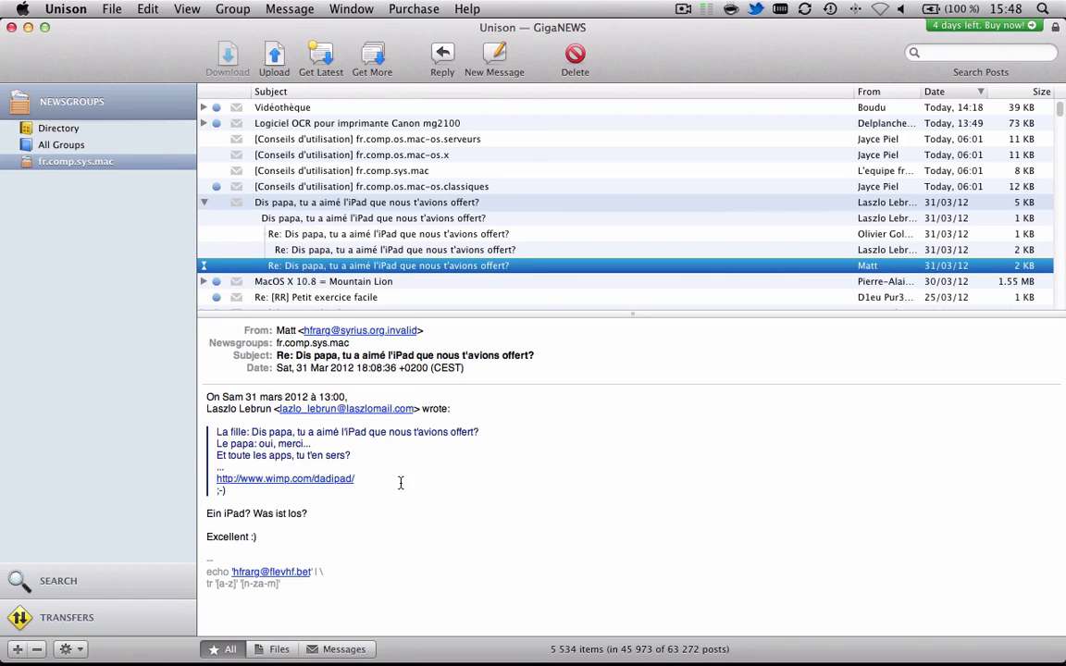
scroll(362, 528, down, 1)
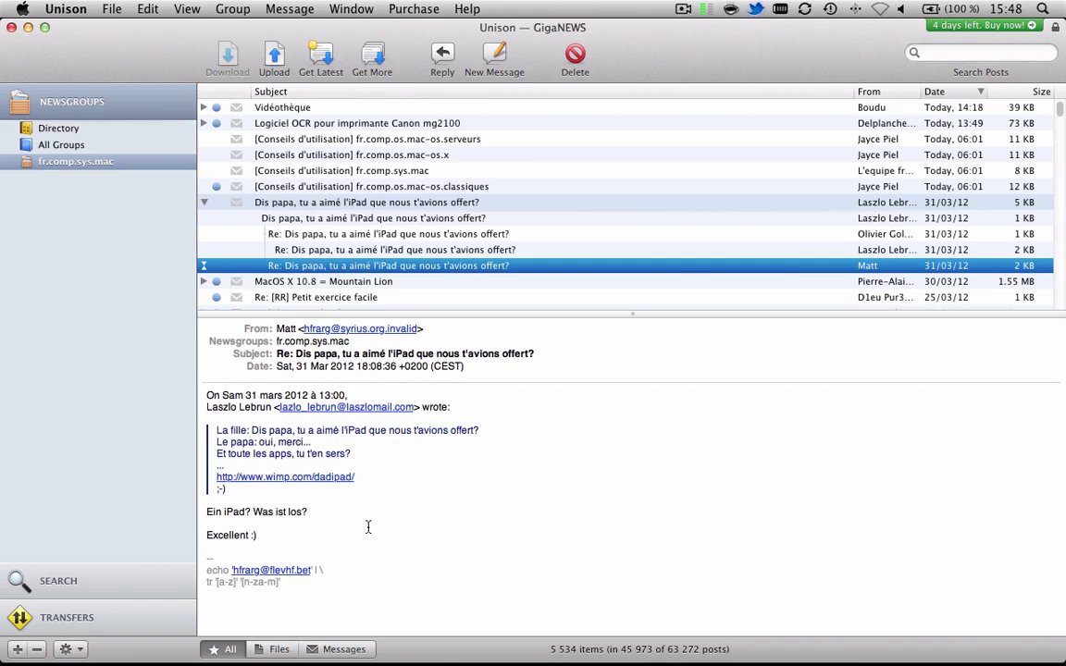
scroll(378, 525, up, 1)
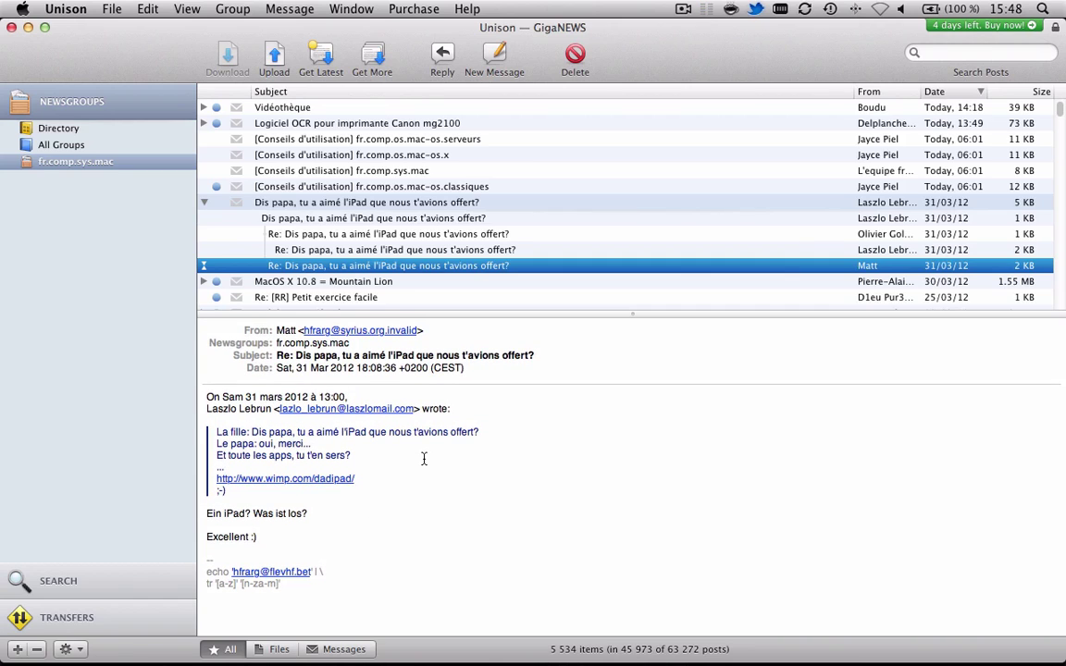
Reply to the last message of the iPad thread with "Bonjour la publicité..." and send it to fr.comp.sys.mac
click(443, 74)
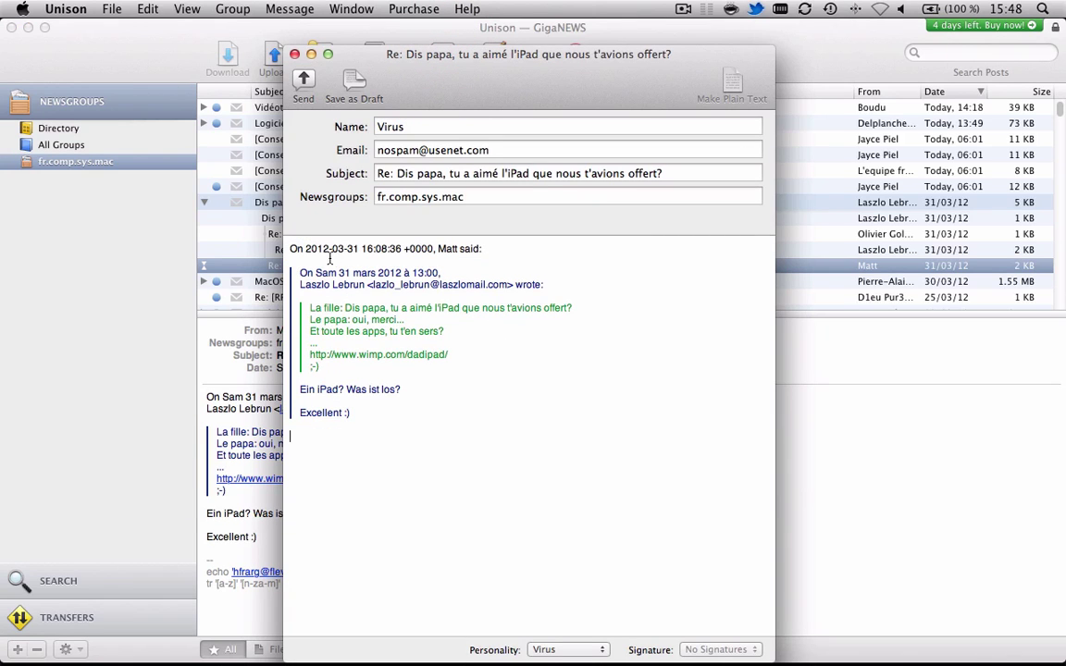
text(Me)
text(Bonjou)
text(r la publicité...)
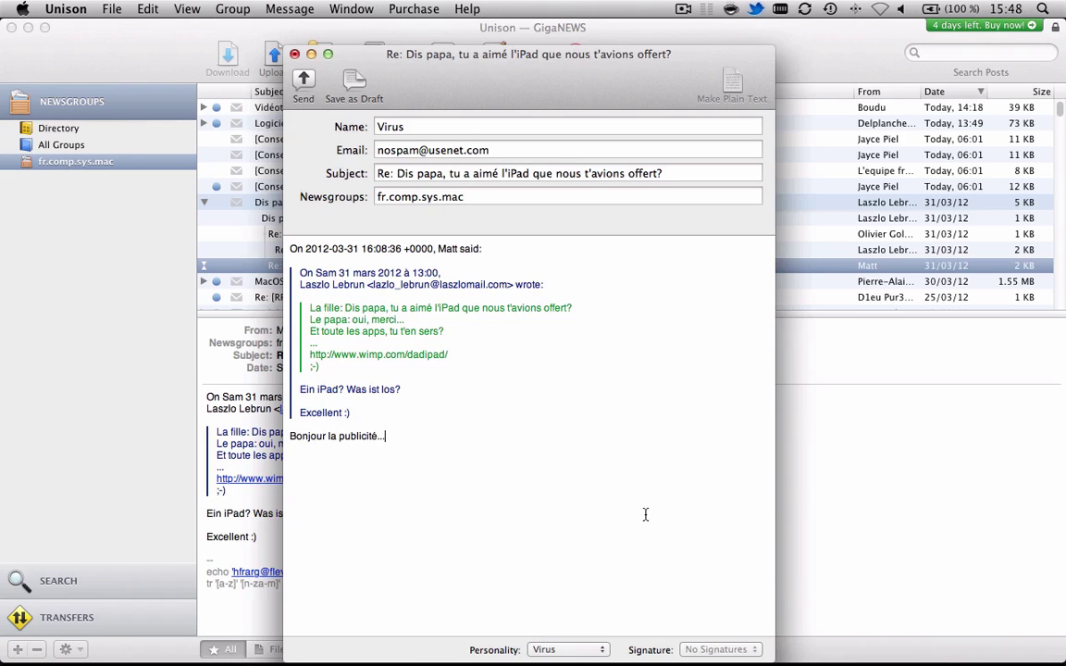
click(303, 81)
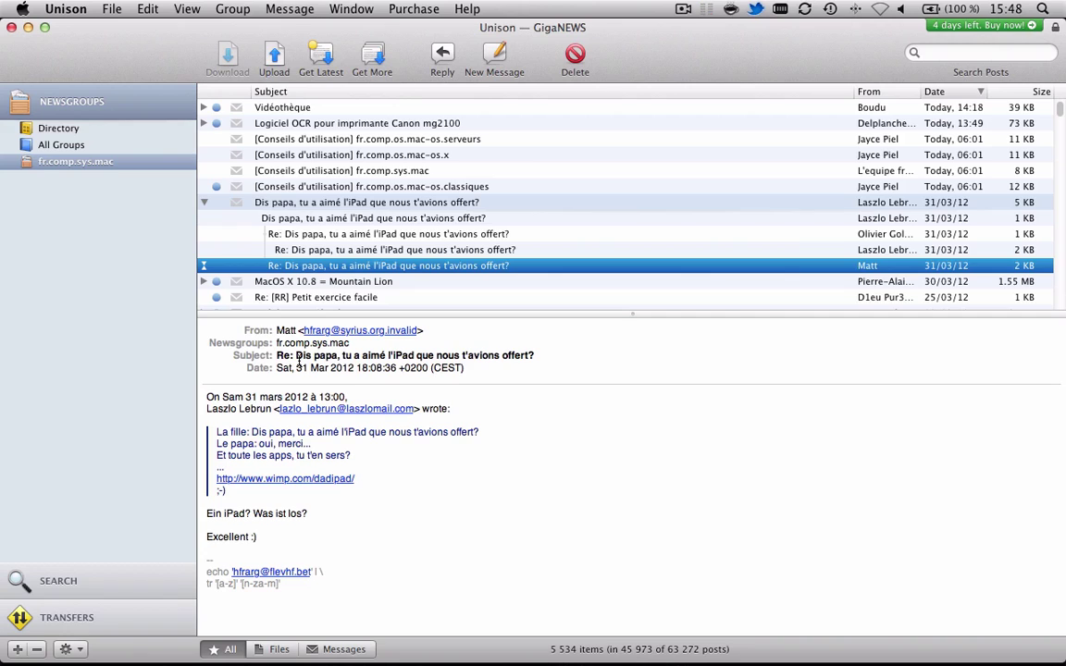
Update the header counts of the fr.comp.sys.mac group, and collapse and re-expand the iPad thread
right_click(124, 166)
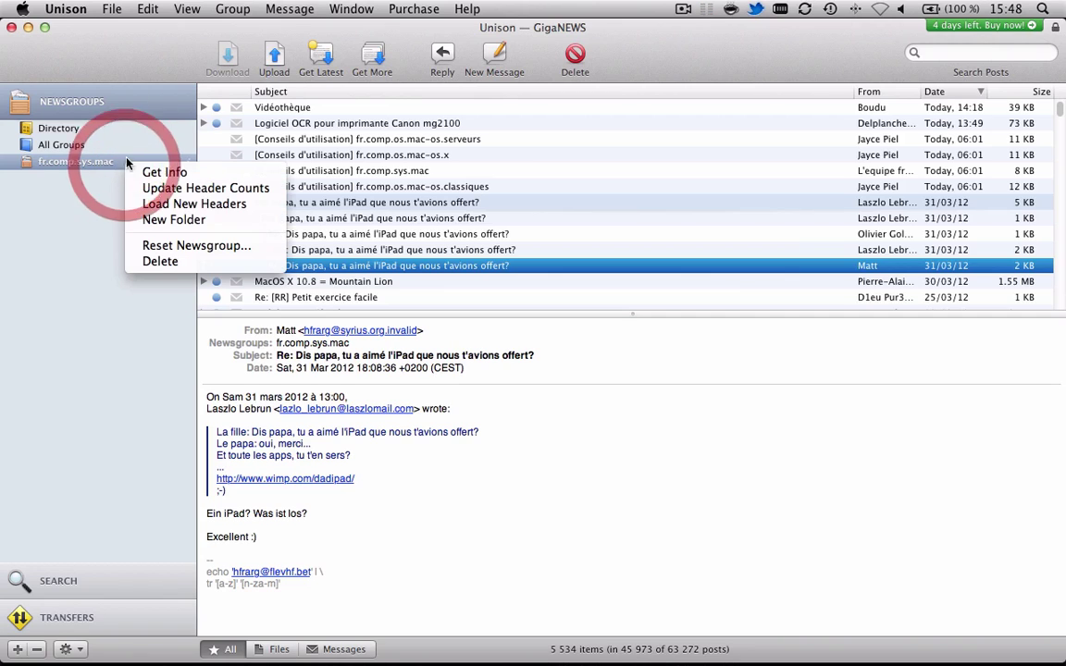
click(160, 193)
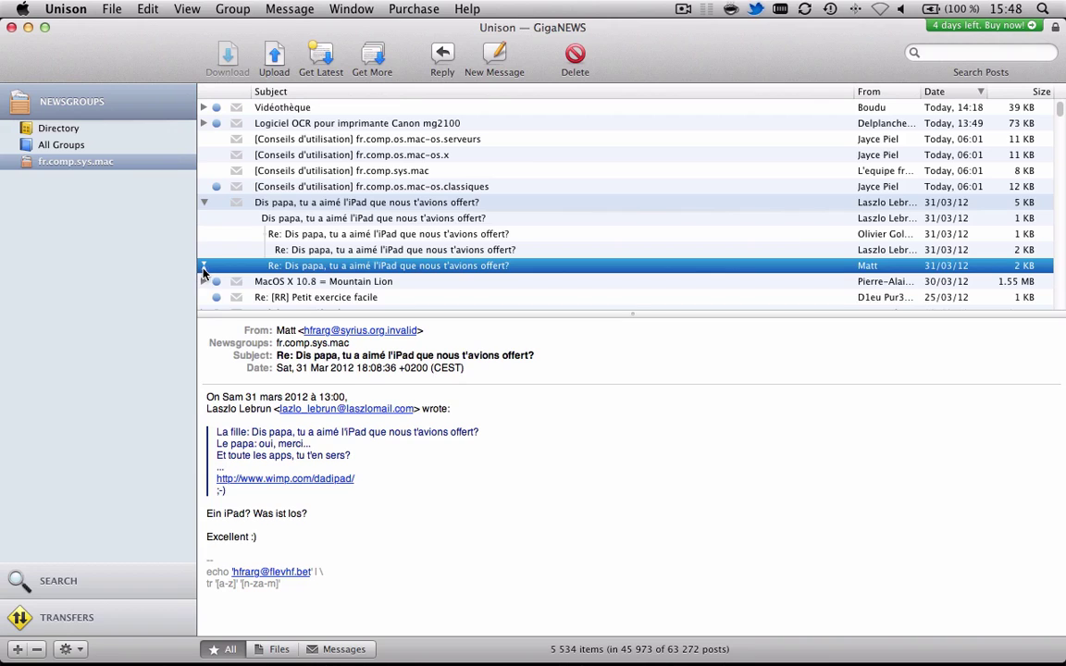
click(205, 204)
click(205, 202)
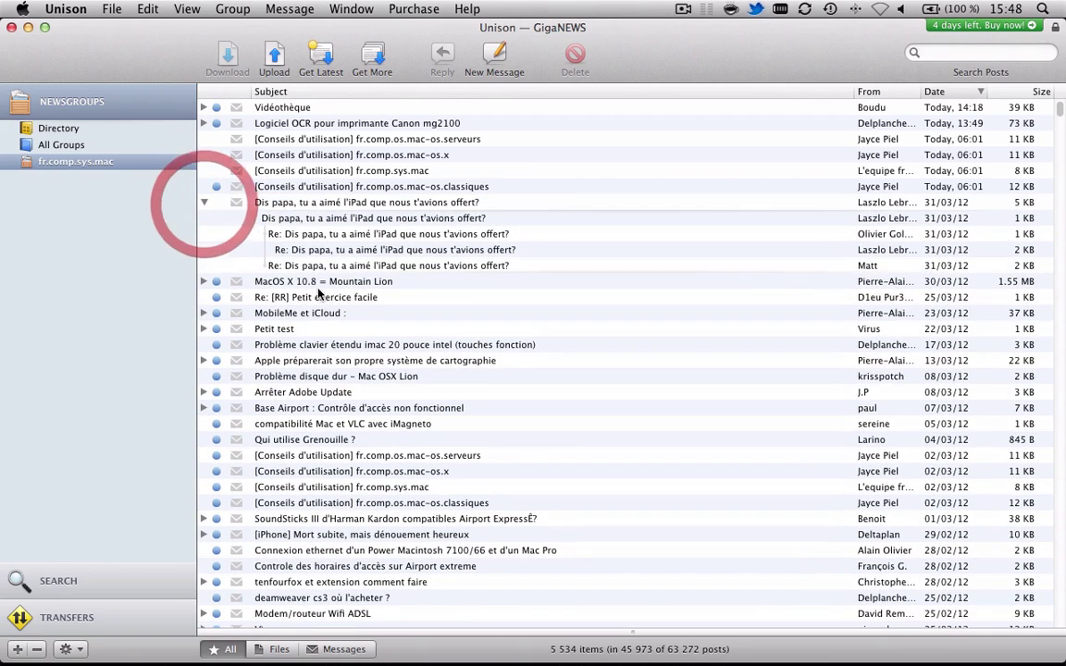
Load new headers for the fr.comp.sys.mac group and open the newly posted reply in the iPad thread
right_click(112, 160)
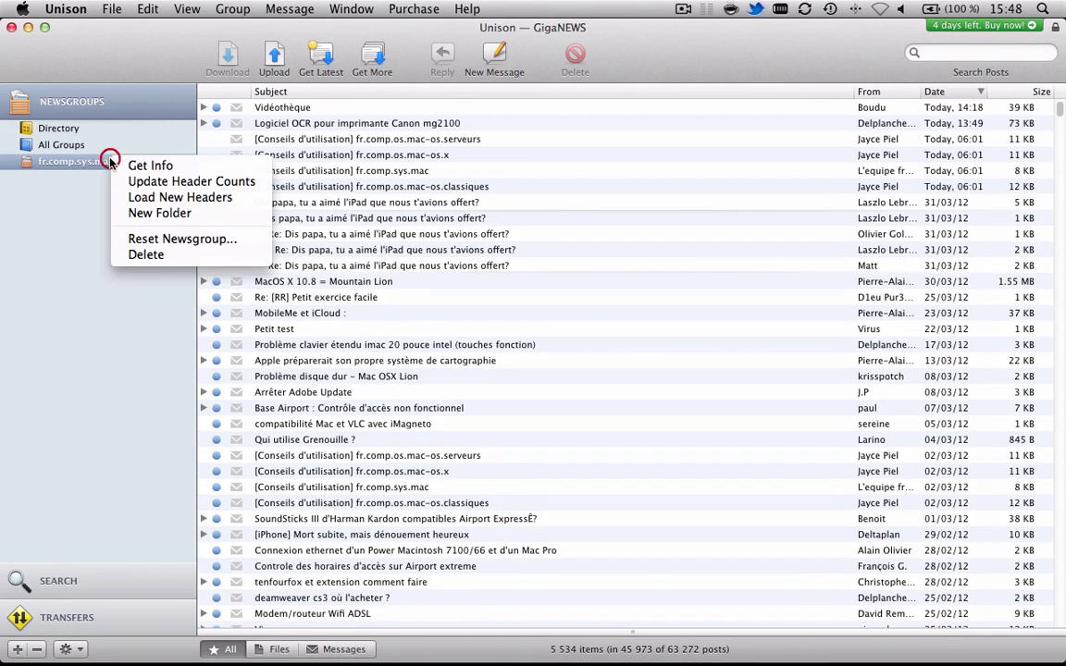
click(152, 197)
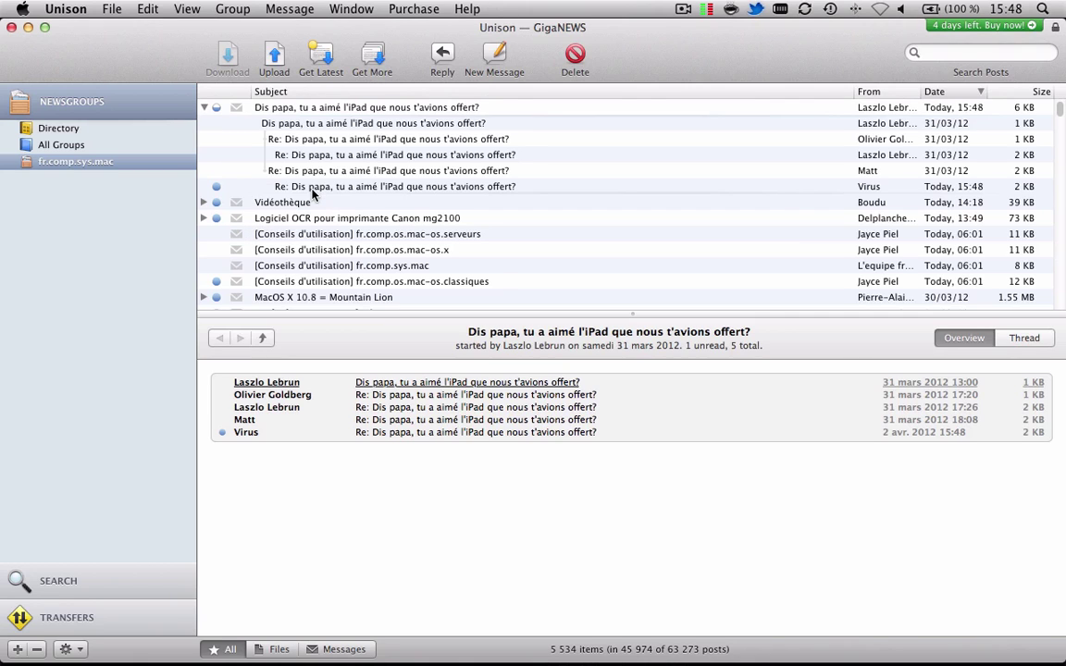
click(313, 188)
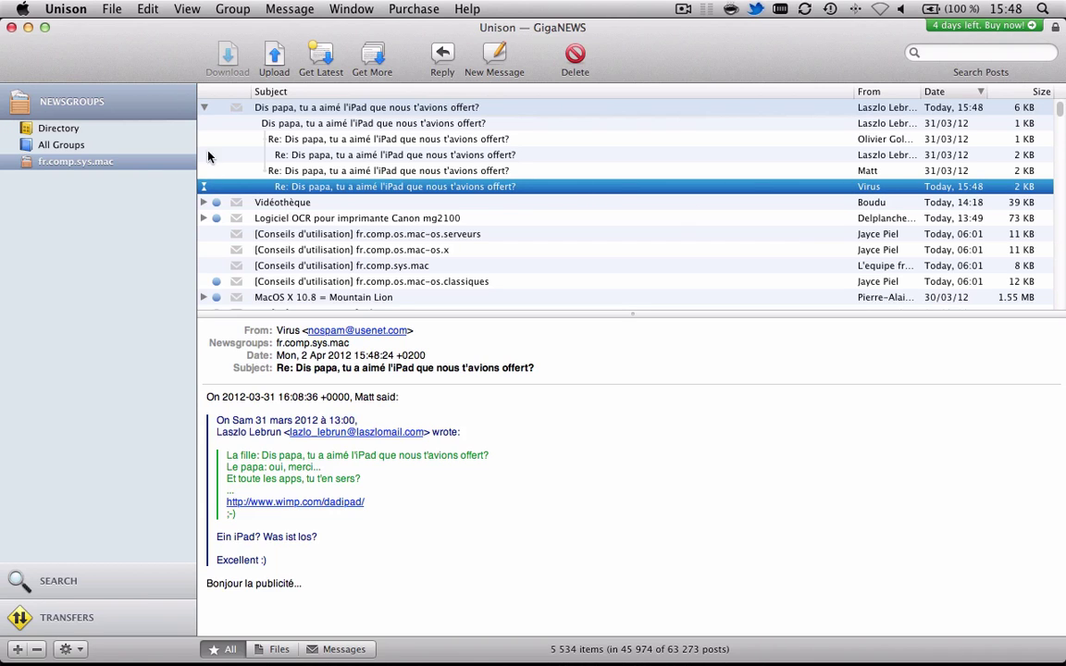
Collapse the iPad thread and open the usage guidelines post about fr.comp.os.mac-os.serveurs
click(205, 110)
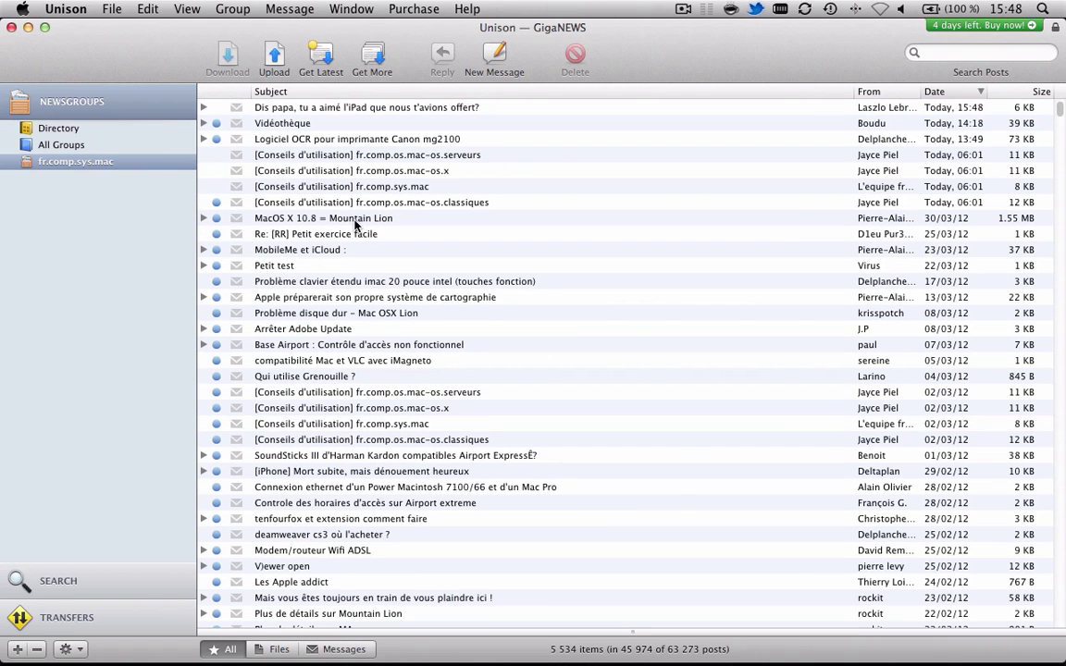
click(291, 157)
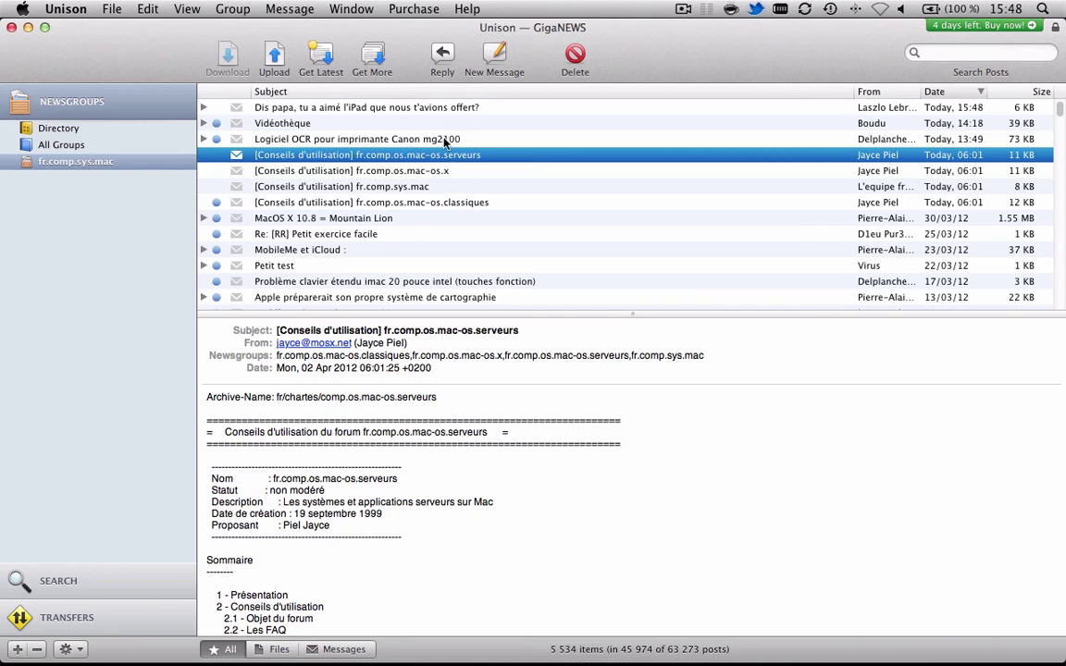
click(490, 58)
Browse the topics in the newsgroup Directory and look through the groups related to Jobs
click(61, 134)
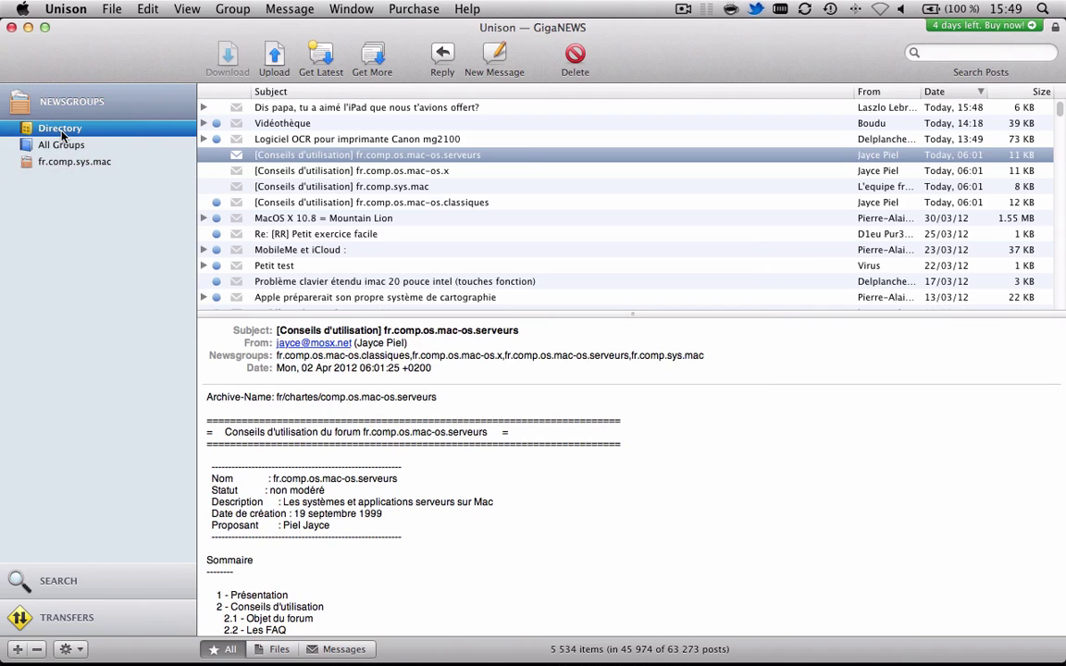
click(552, 246)
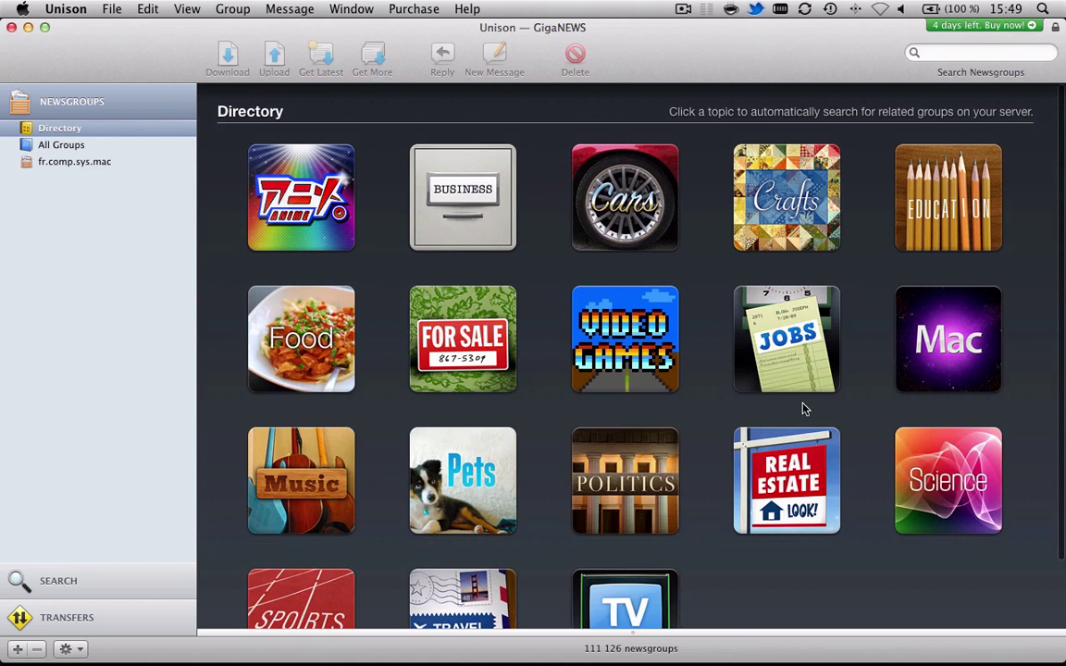
scroll(701, 472, down, 3)
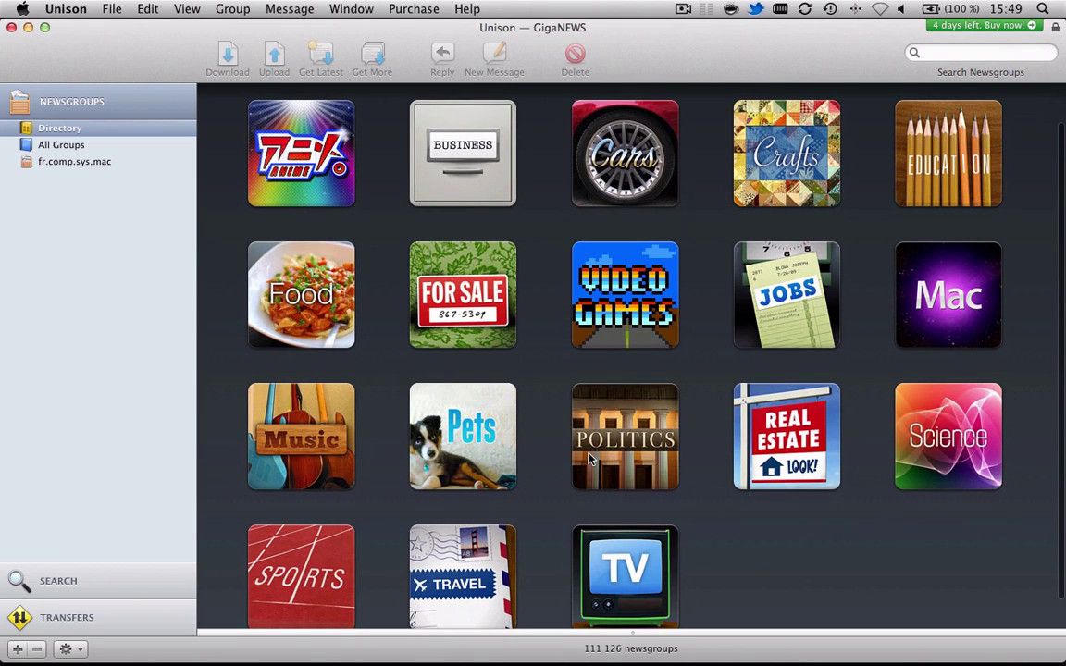
scroll(524, 526, up, 3)
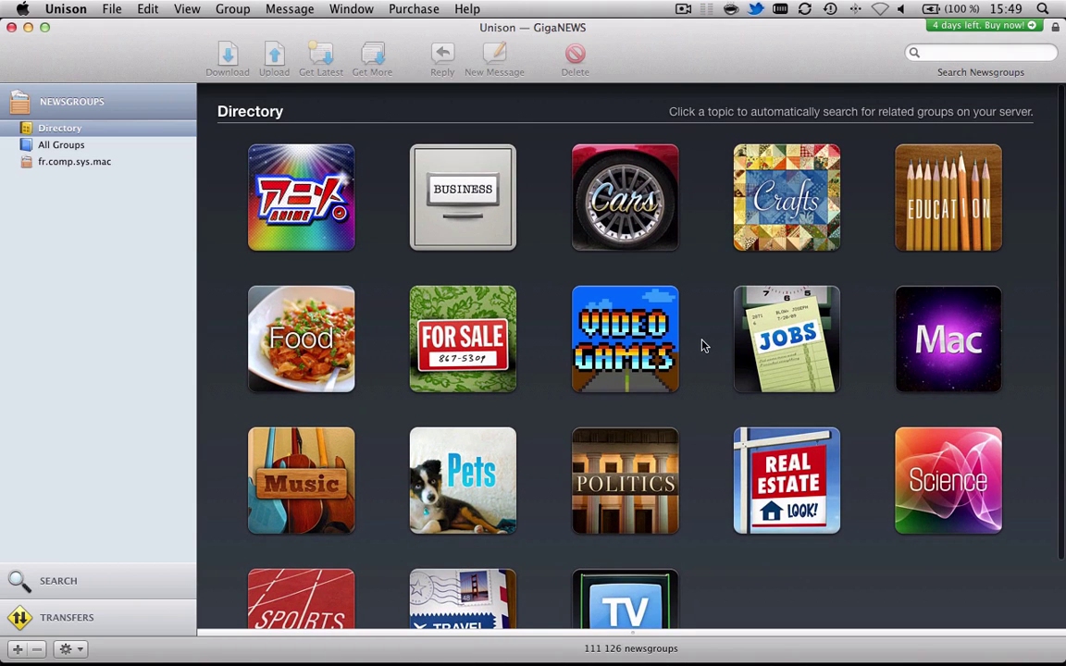
click(785, 344)
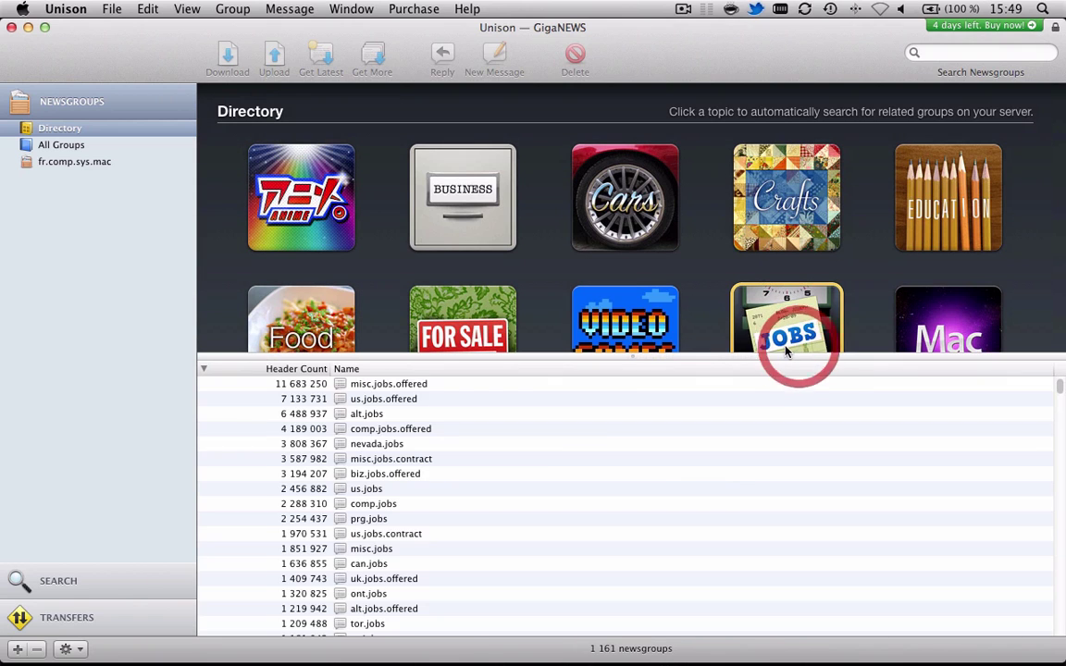
scroll(547, 458, down, 20)
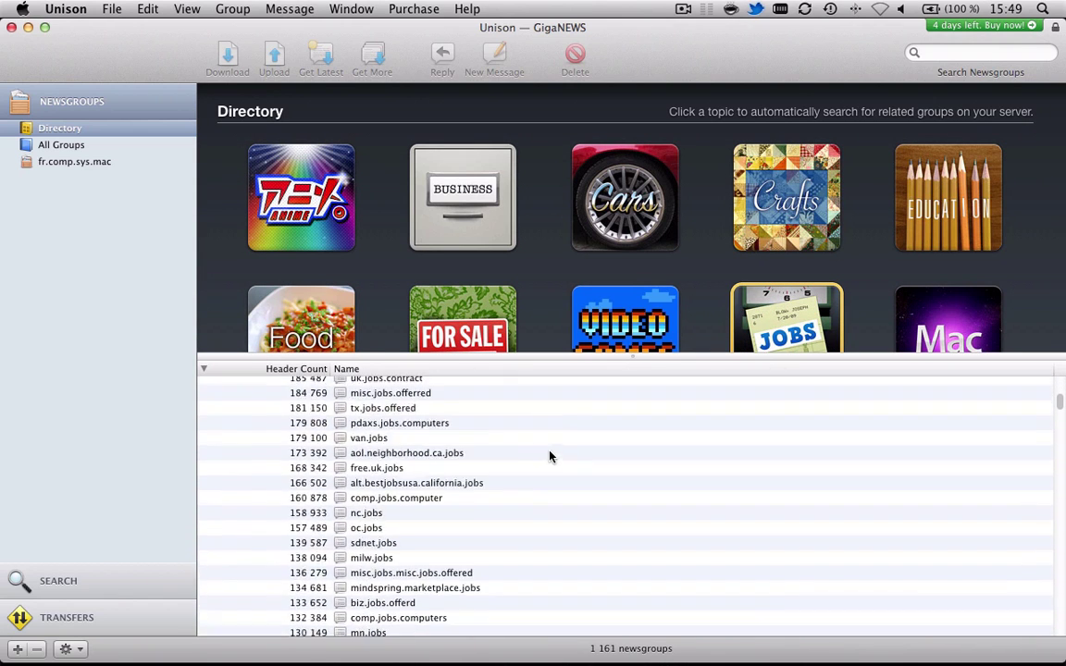
scroll(550, 456, down, 4)
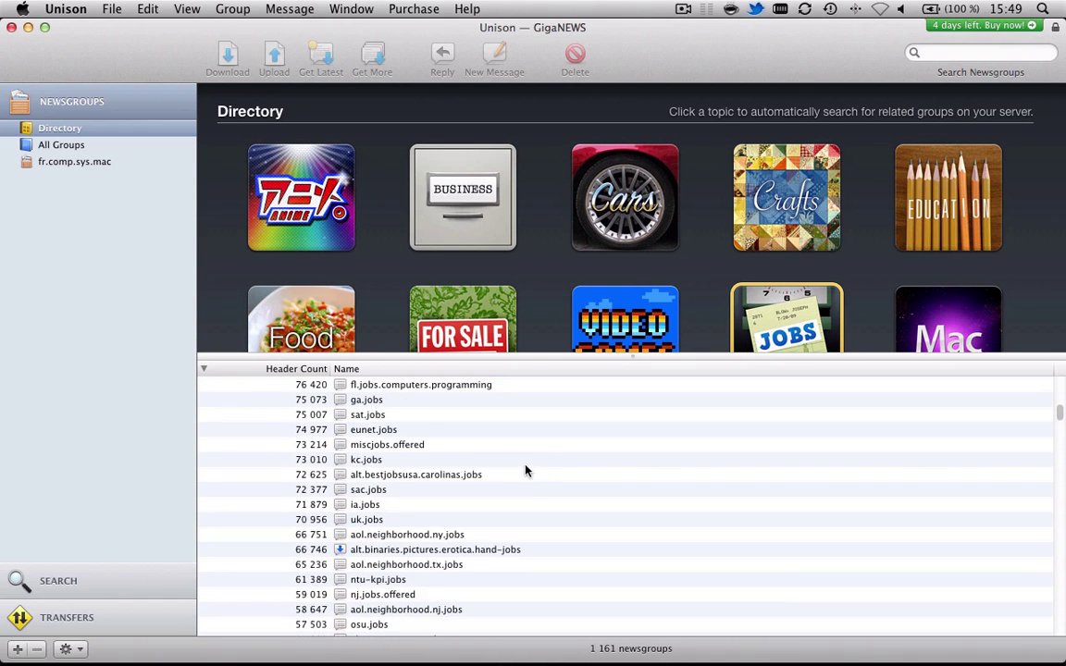
Look through the hierarchy of all groups and drill down to microsoft.beta.sqlserver7
click(61, 145)
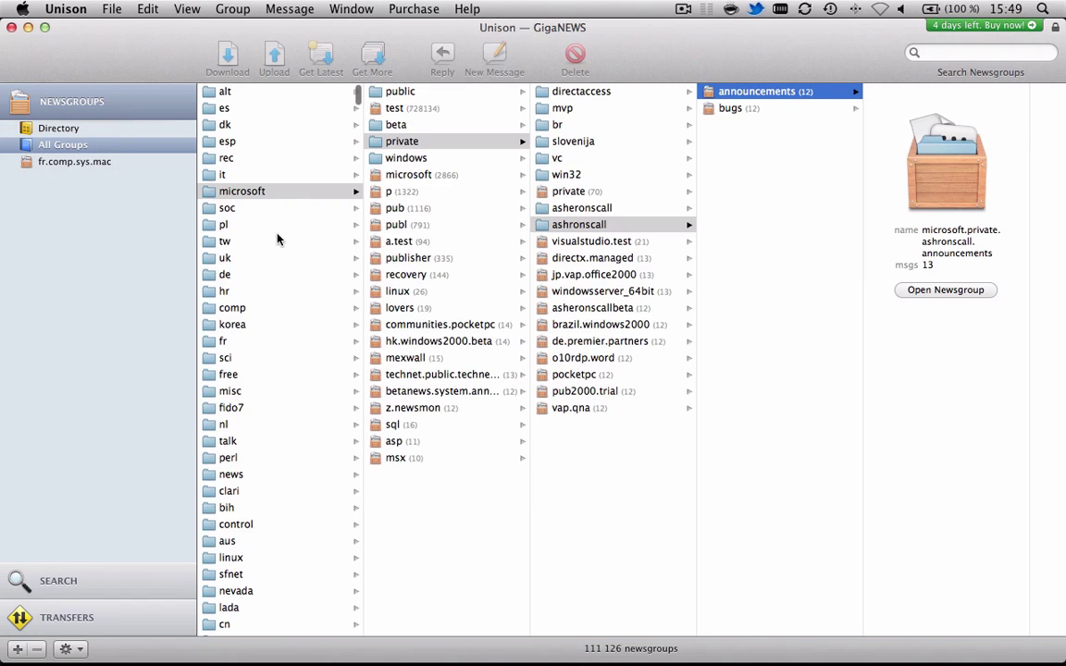
scroll(274, 170, down, 20)
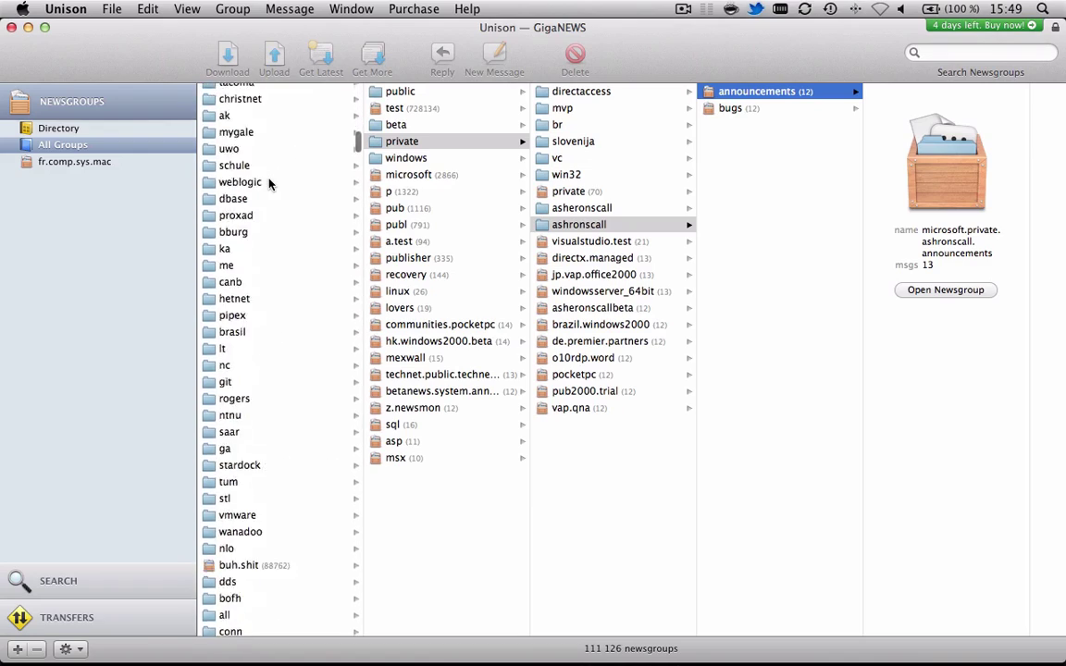
scroll(270, 185, down, 20)
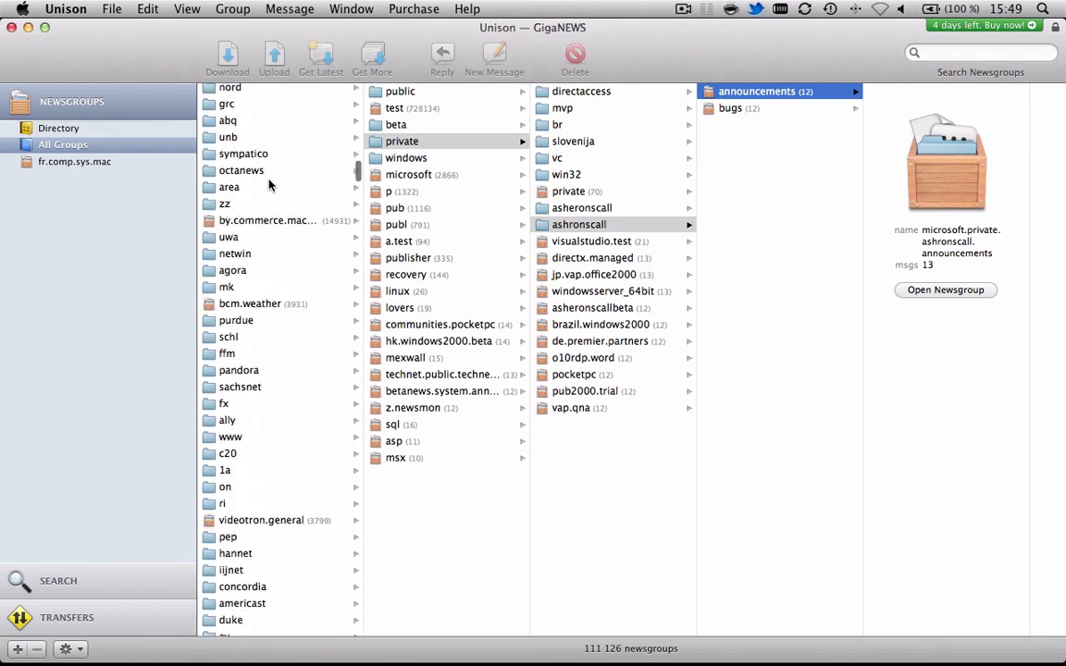
scroll(269, 185, up, 20)
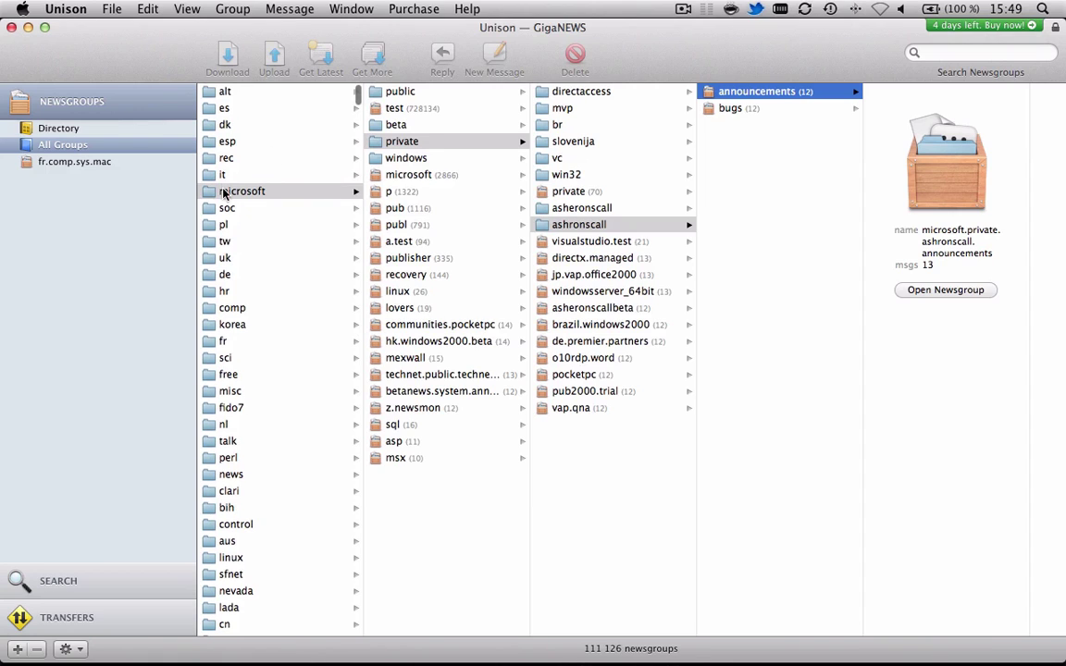
click(229, 192)
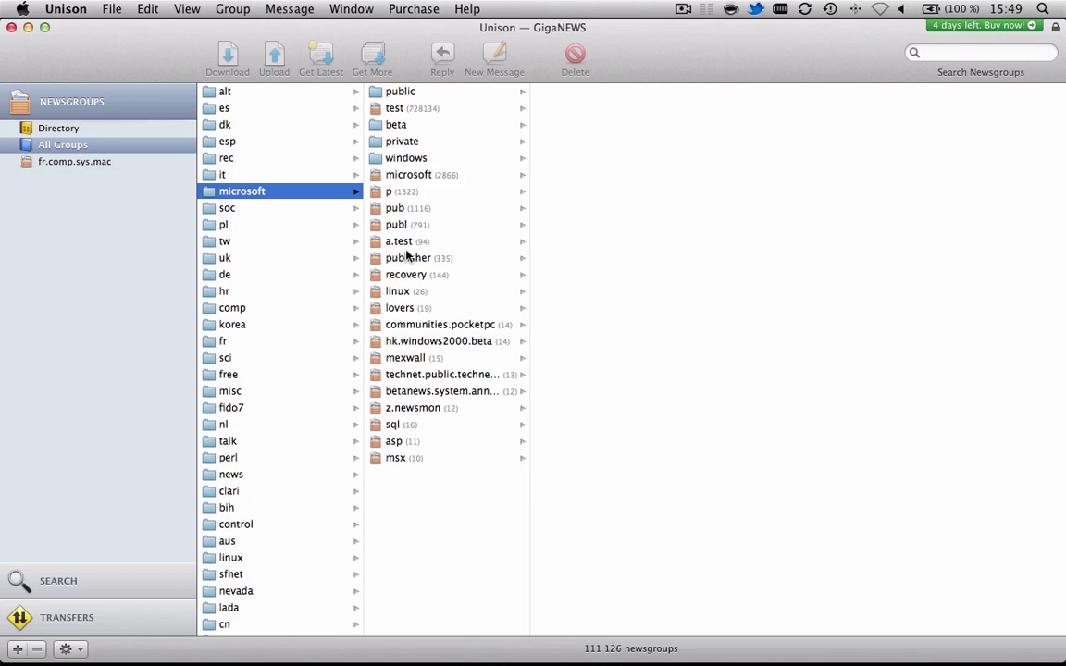
click(398, 125)
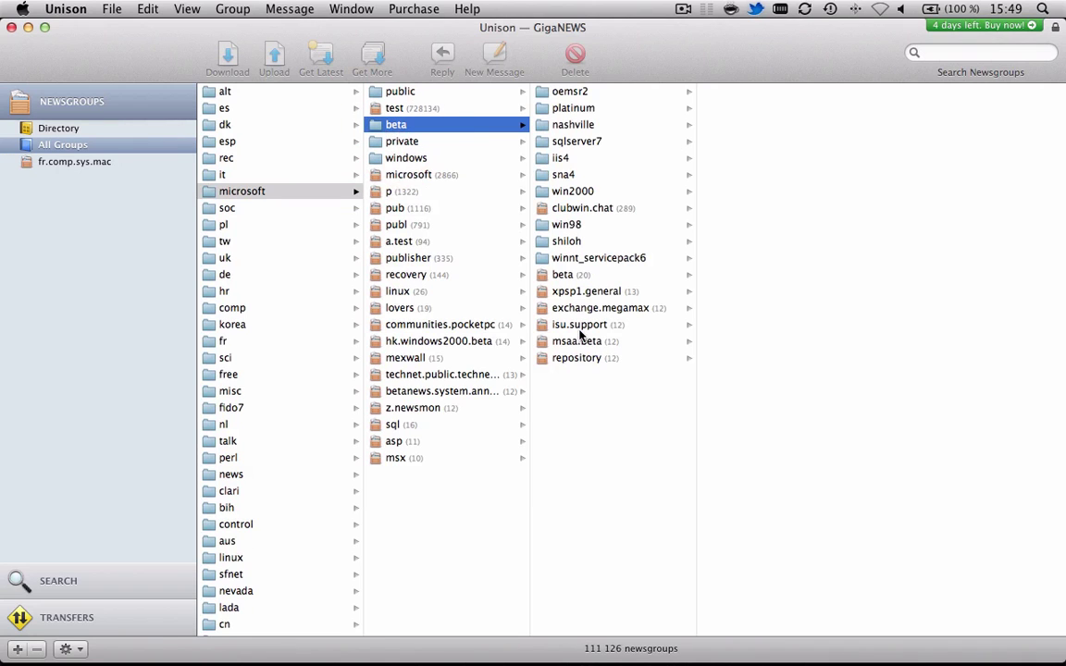
click(568, 144)
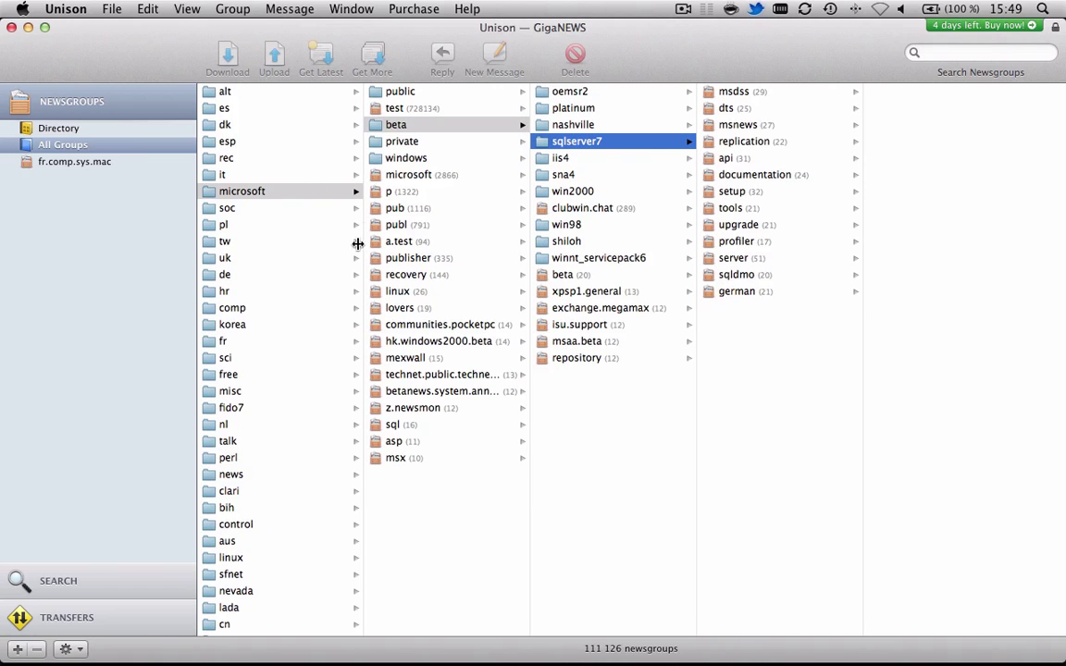
Explore the alt.sports hierarchy through football.pro, baseball and soccer, widening the column that lists the pro football groups
click(222, 93)
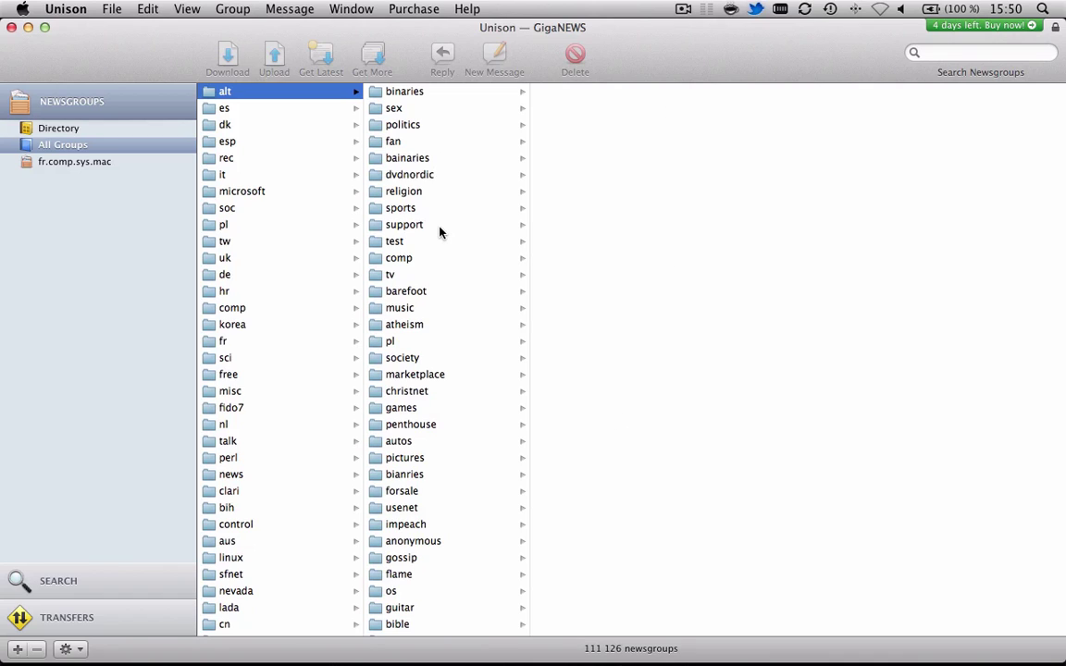
click(396, 208)
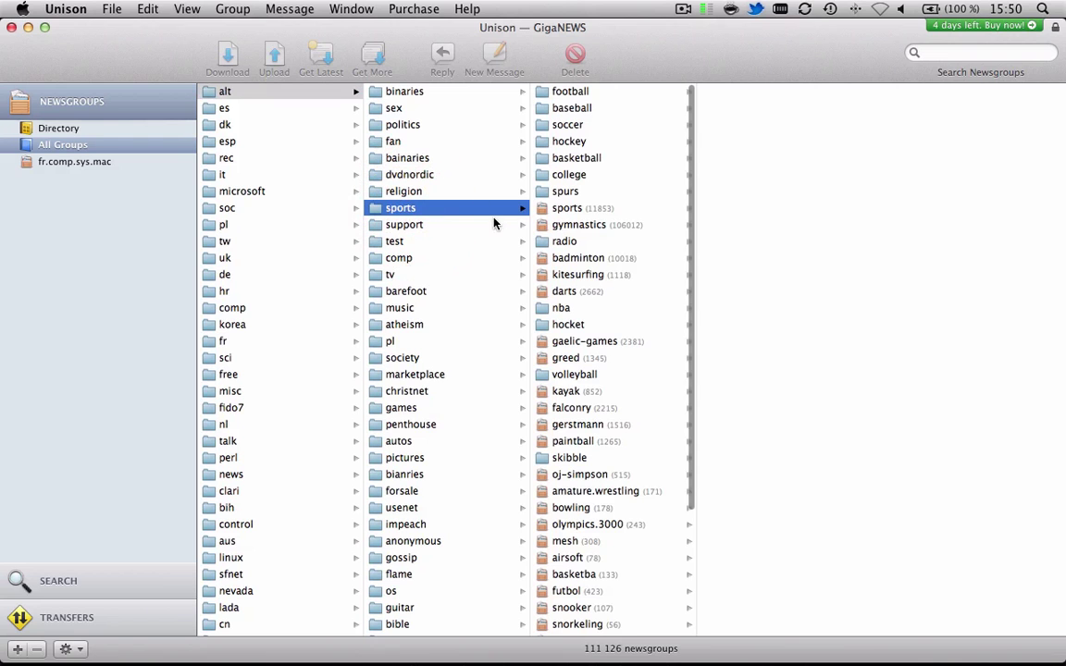
click(558, 93)
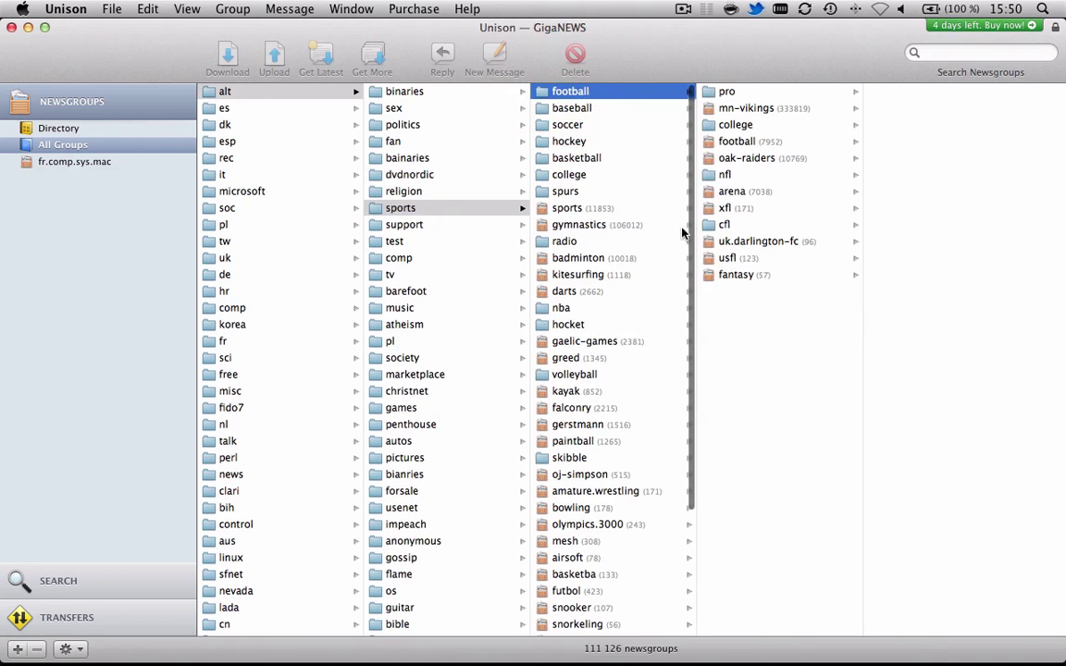
click(739, 90)
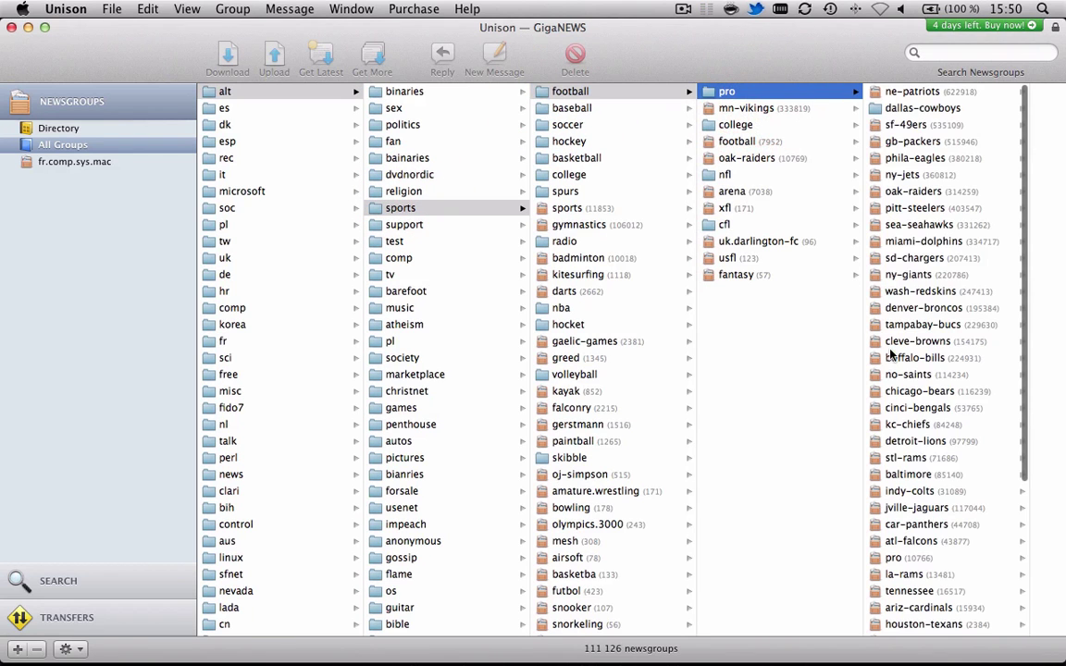
drag(1027, 349, 1063, 344)
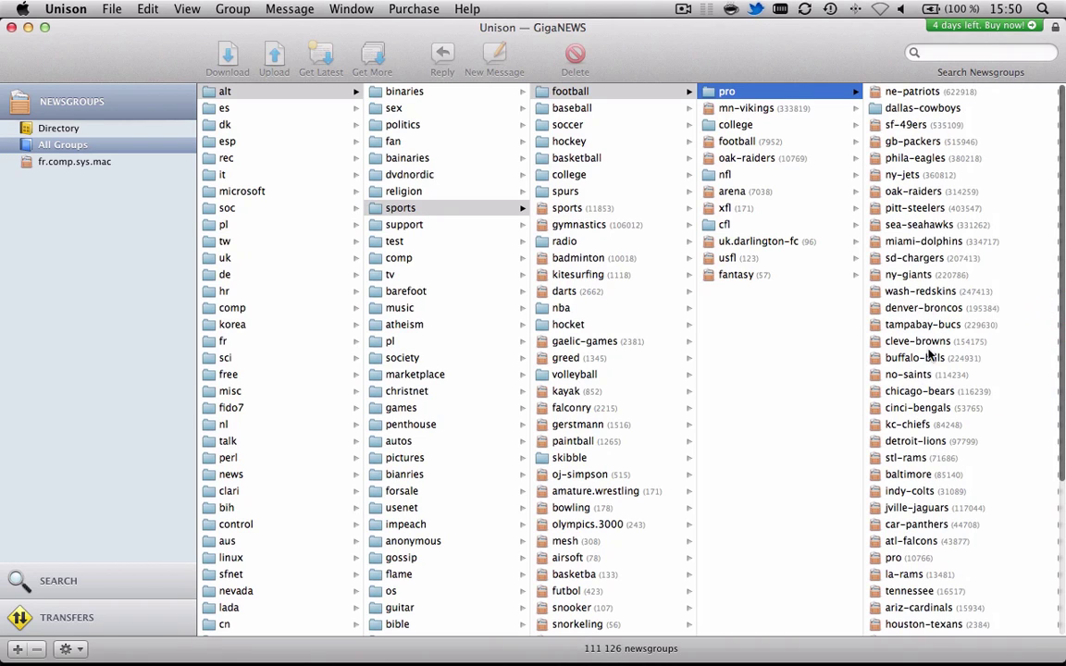
scroll(930, 344, down, 3)
scroll(930, 345, down, 10)
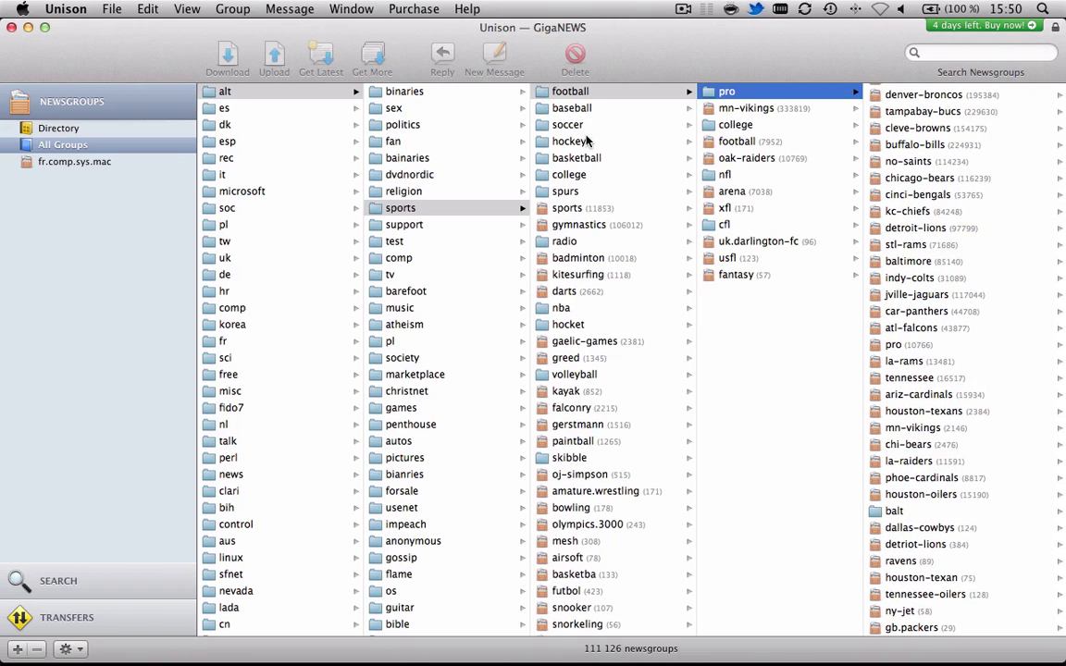
click(571, 108)
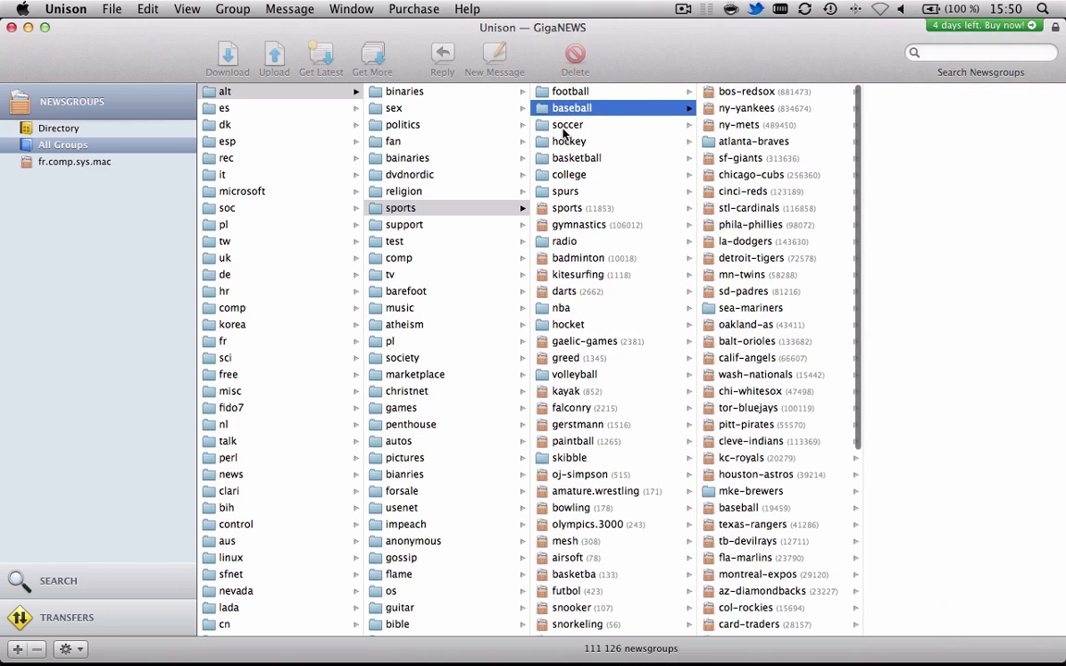
click(567, 125)
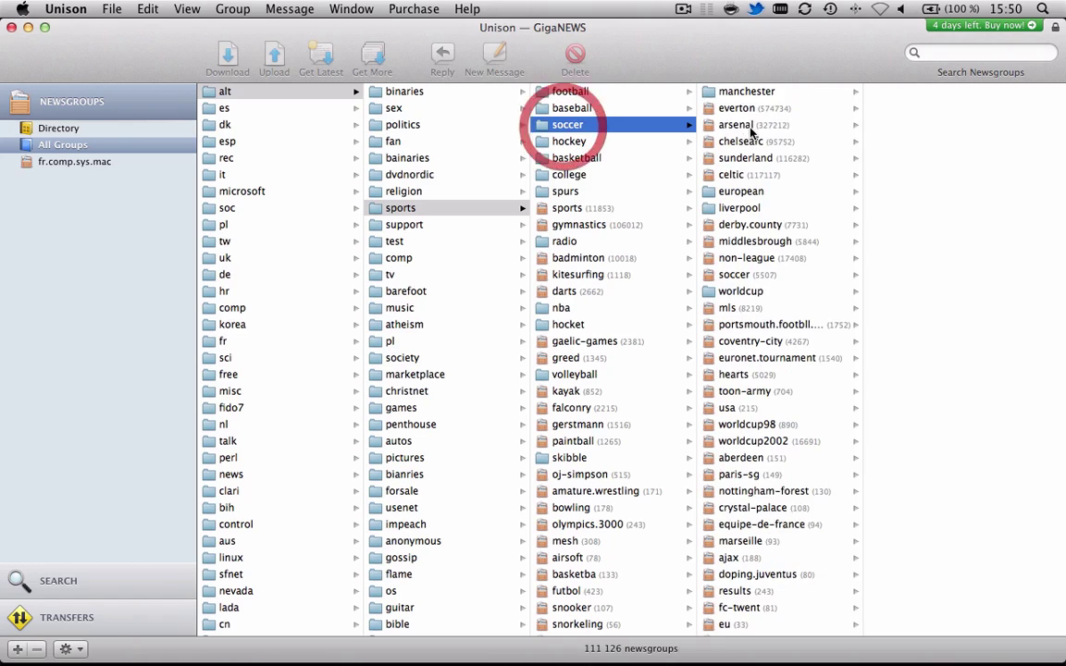
Explore the alt.binaries hierarchy by expanding its boneless, hdtv and dvd folders
click(404, 92)
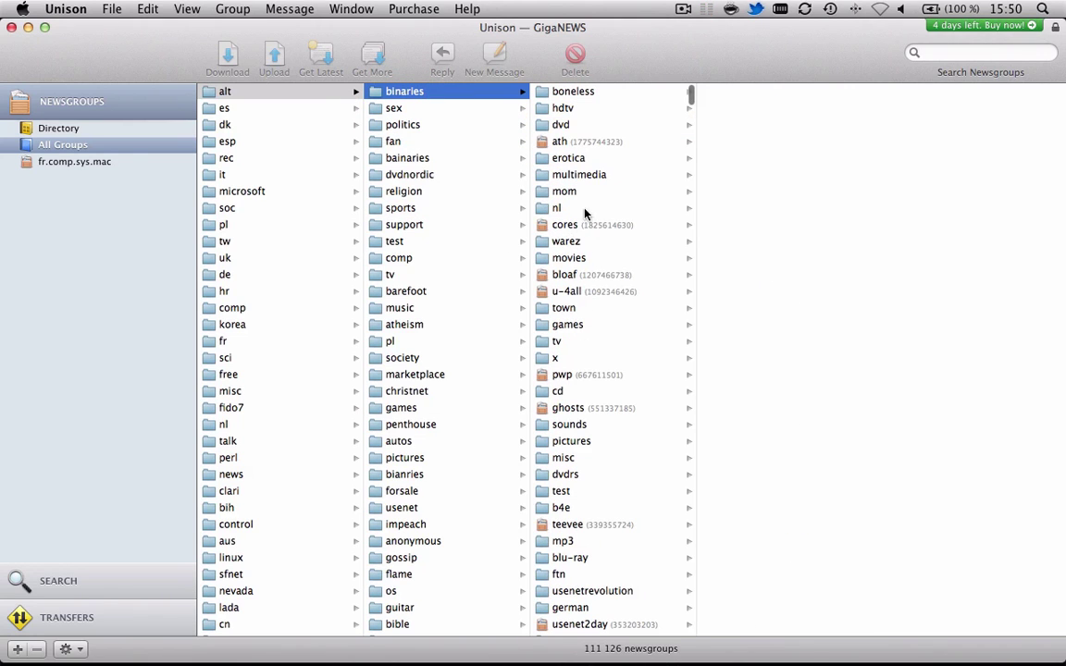
click(575, 92)
click(583, 108)
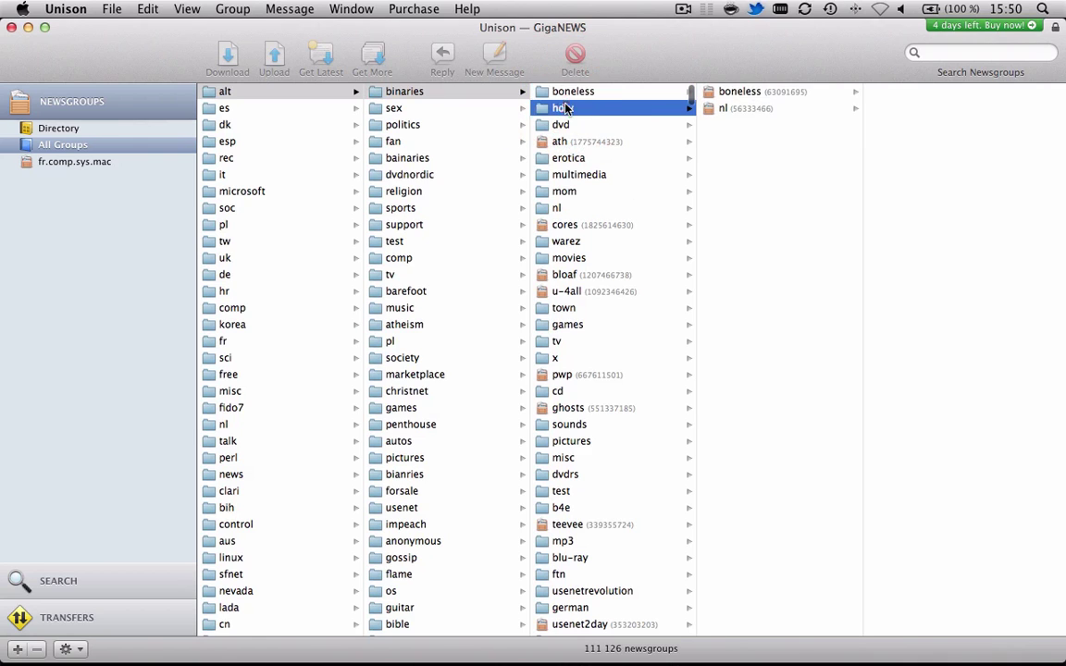
click(583, 126)
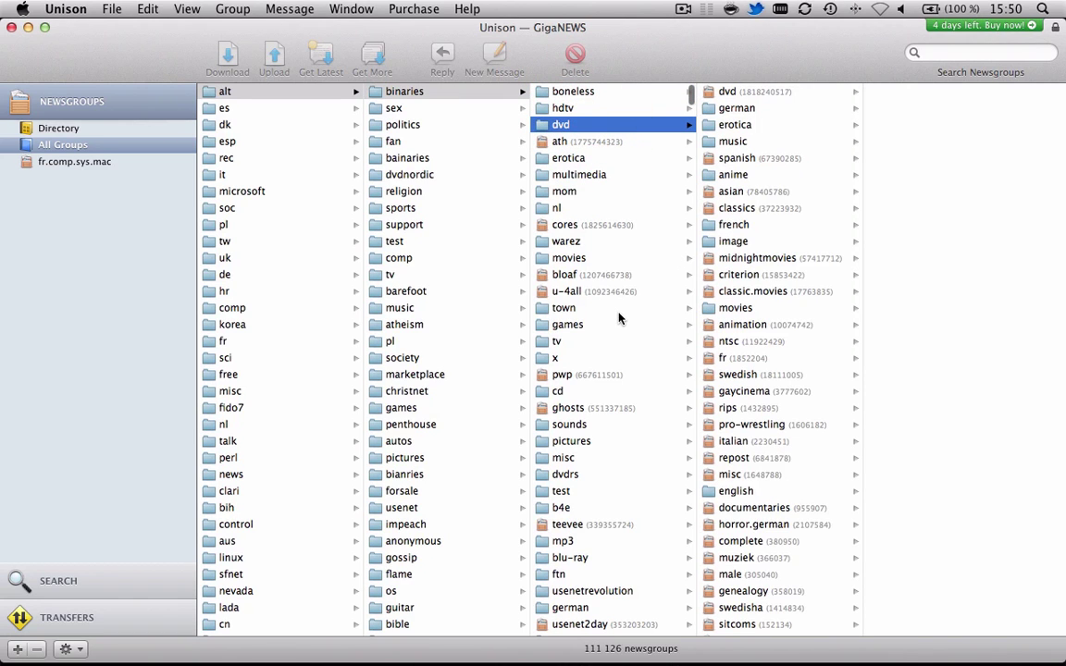
Search all newsgroups for "linux" and open the alt.binaries.linux.iso group from the results
click(981, 53)
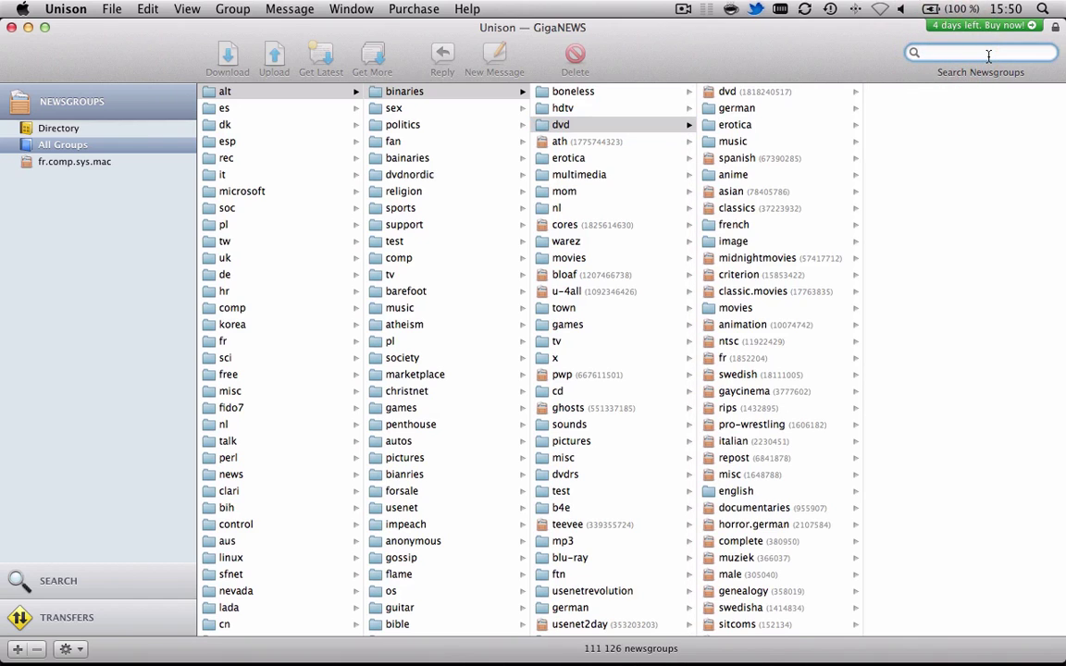
text(linux)
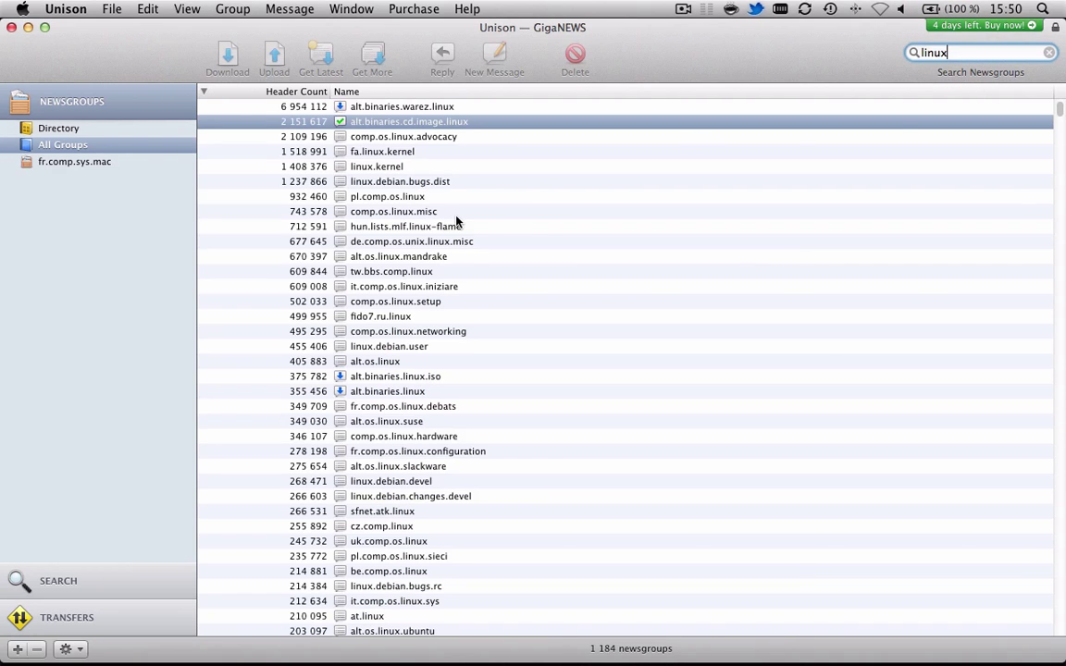
click(377, 138)
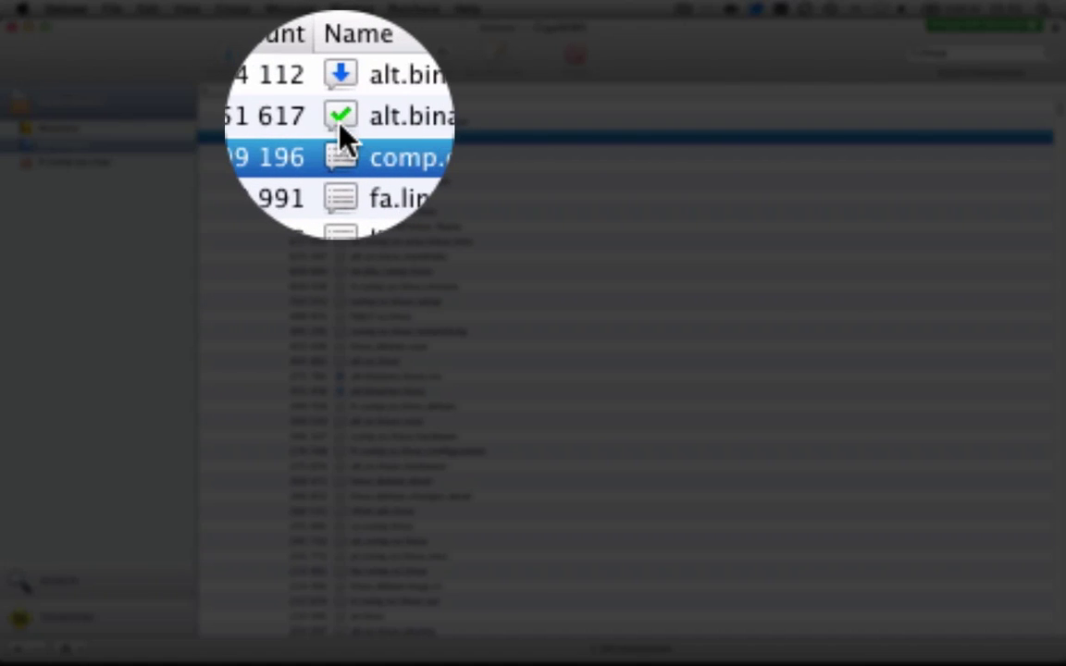
click(341, 124)
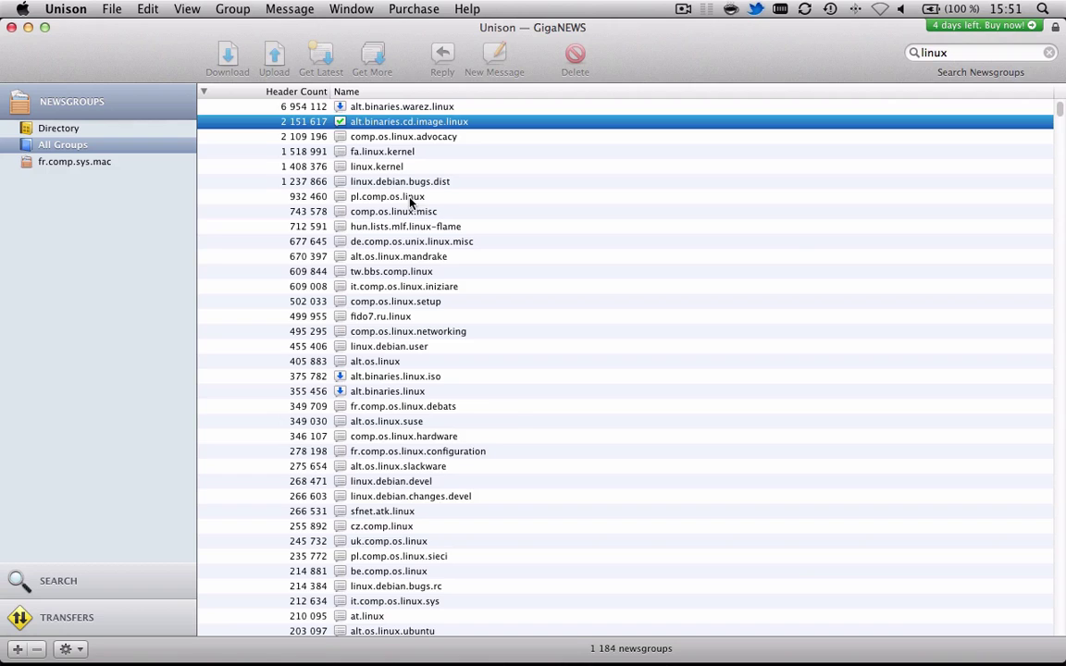
click(342, 378)
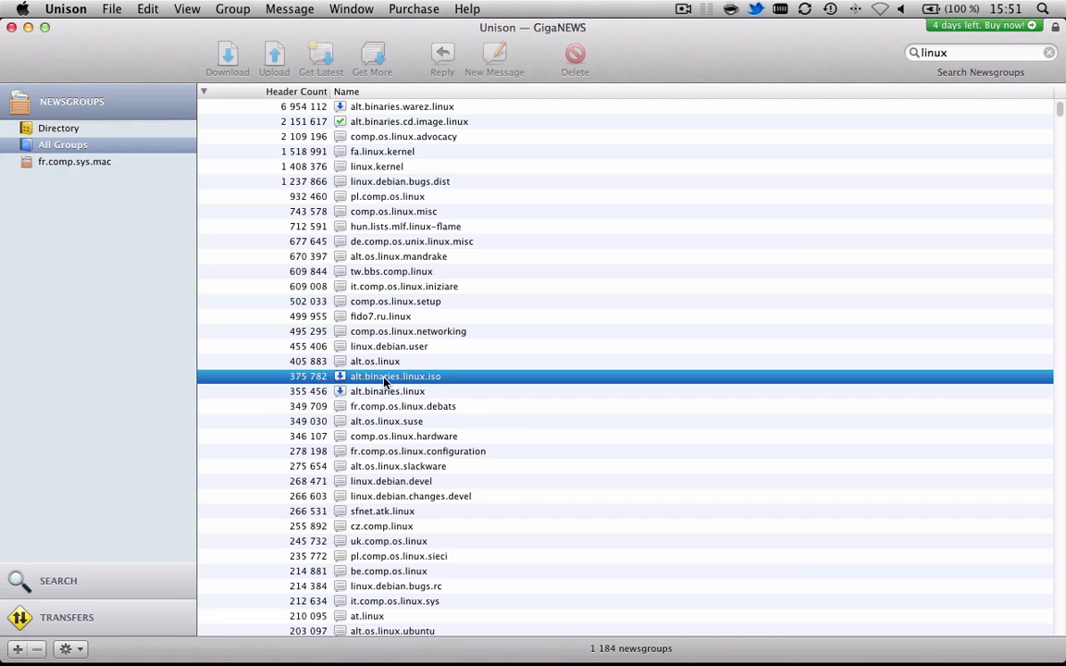
double_click(351, 376)
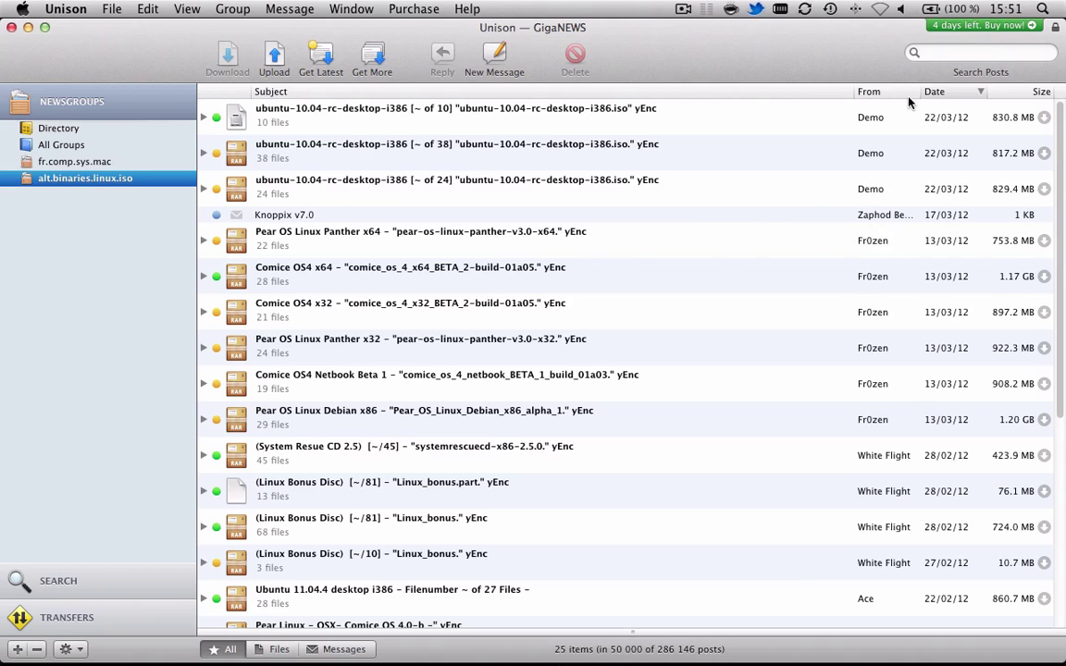
Widen the From column in the alt.binaries.linux.iso post list so that full author names fit
drag(853, 91, 785, 89)
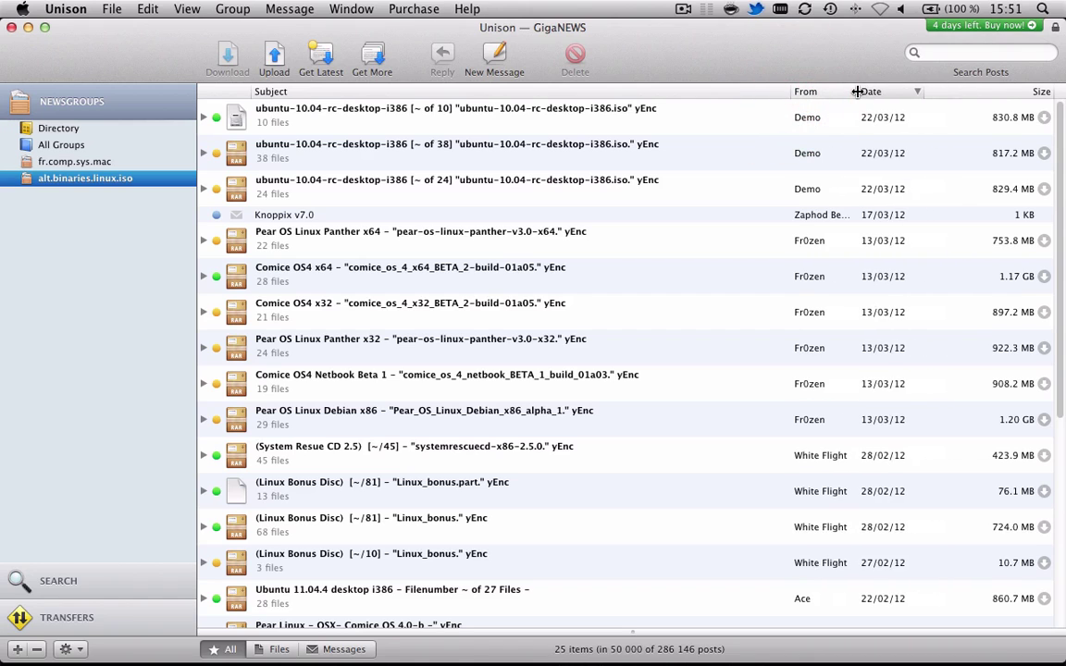
drag(861, 91, 954, 91)
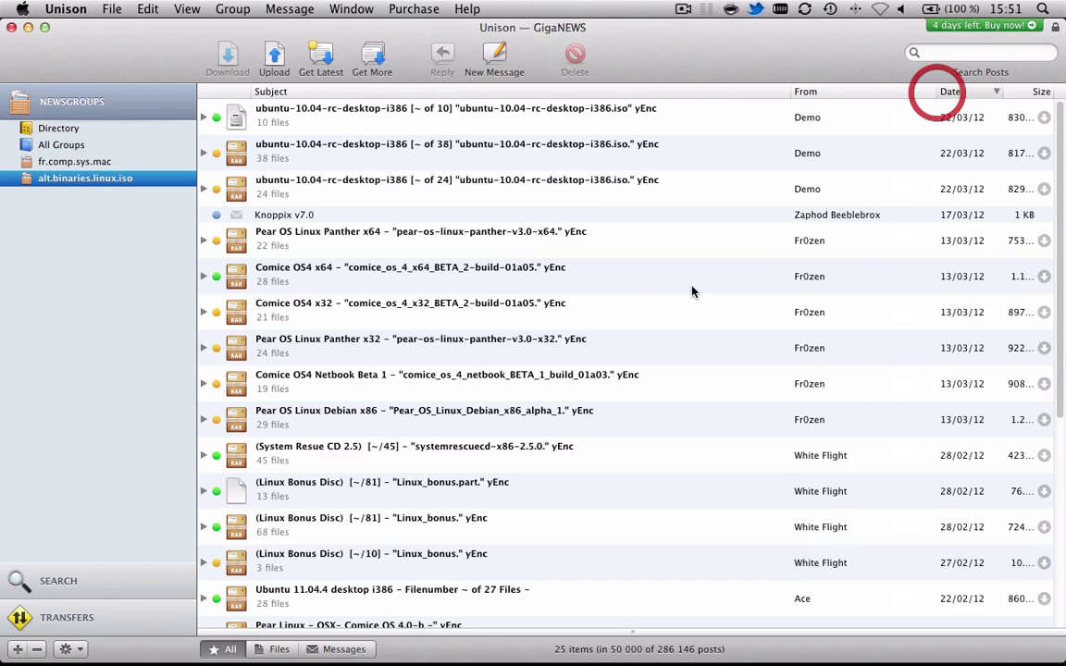
Read the Knoppix v7.0 message, then inspect the files inside the 10-file ubuntu-10.04-rc-desktop-i386 post and collapse it
click(270, 216)
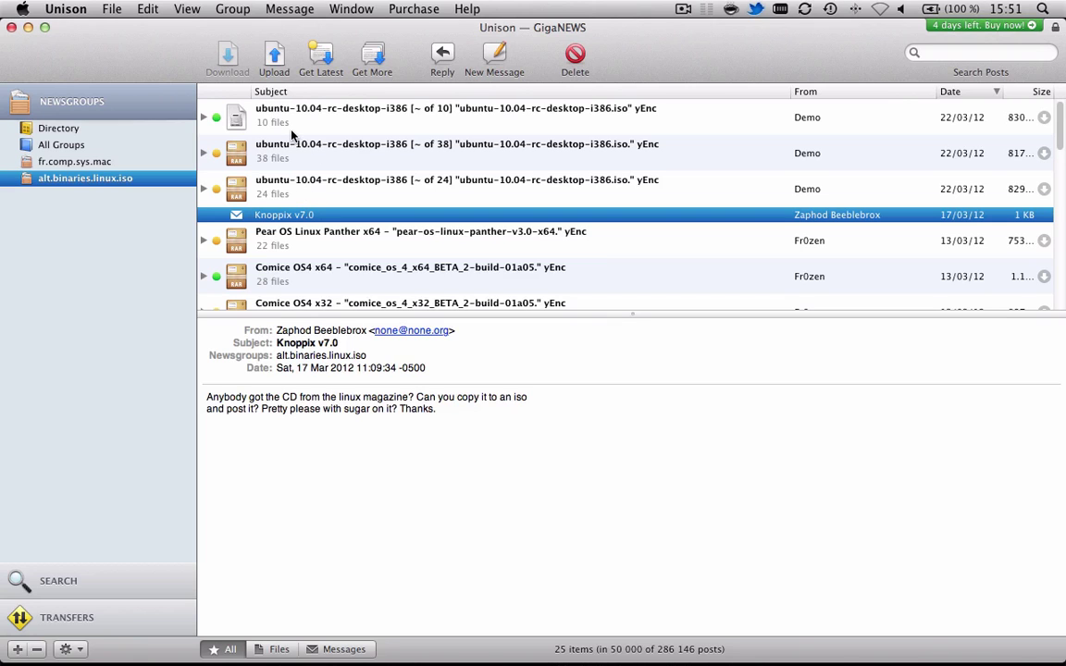
click(269, 115)
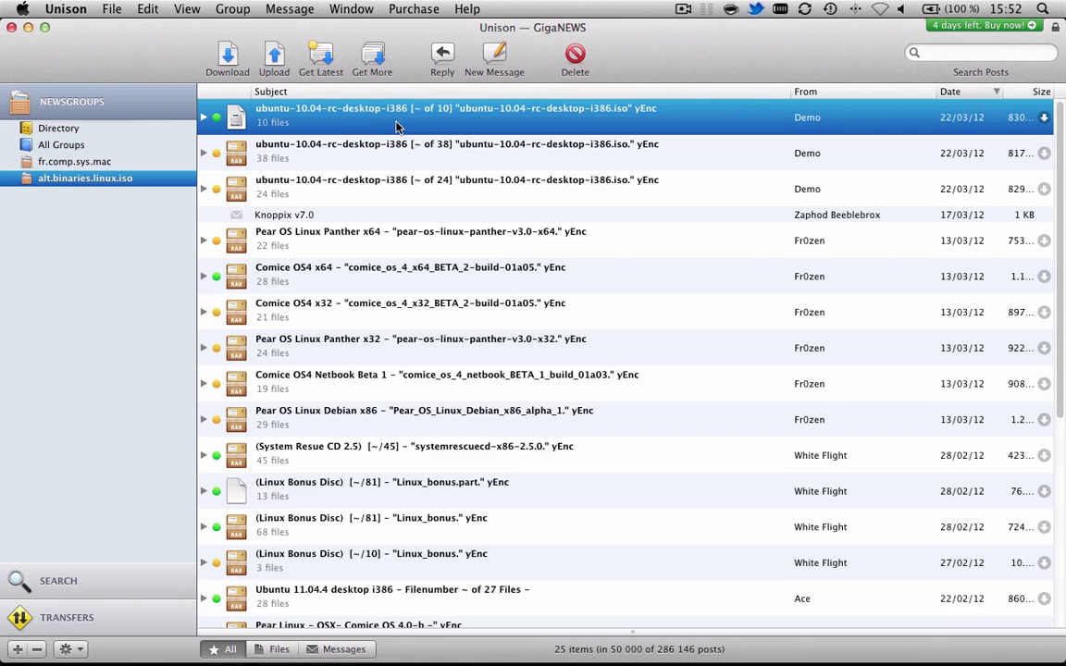
click(204, 117)
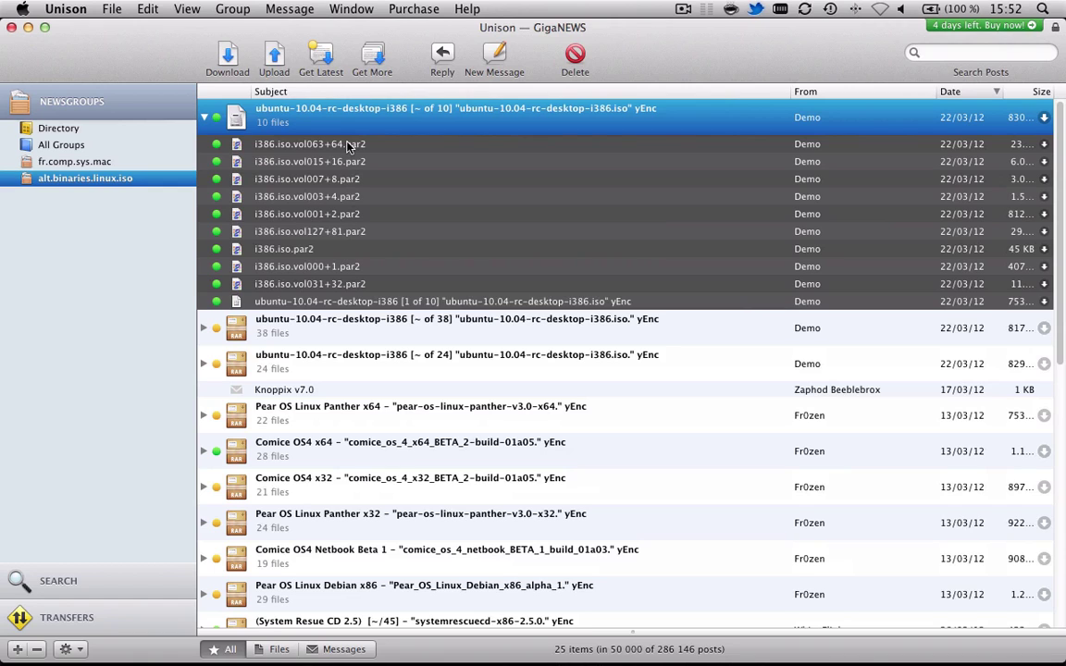
click(293, 303)
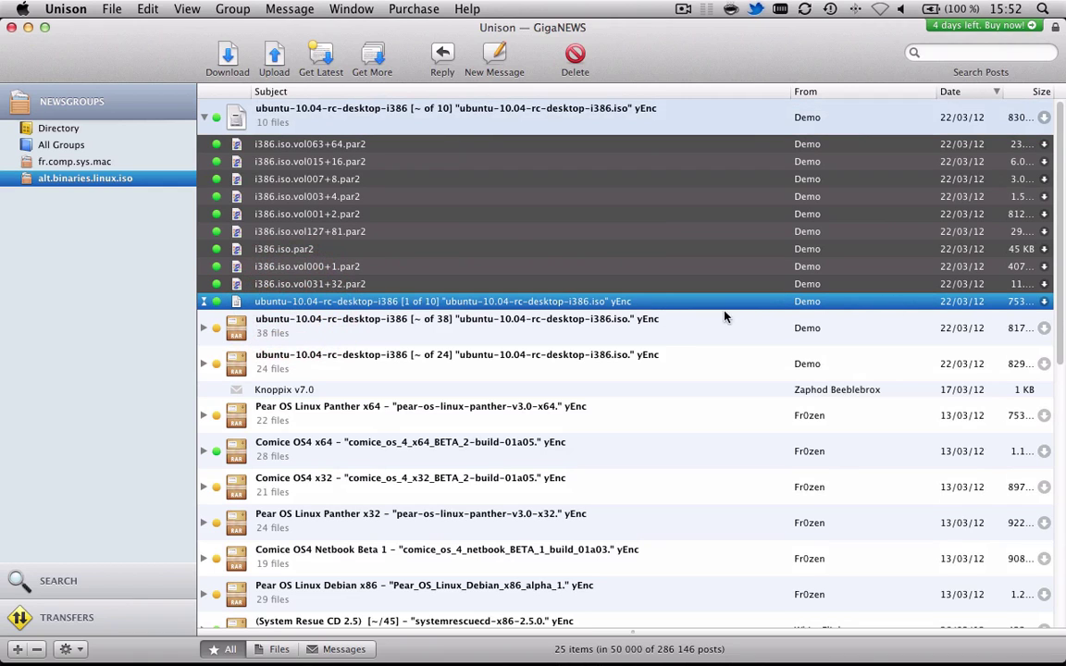
click(203, 118)
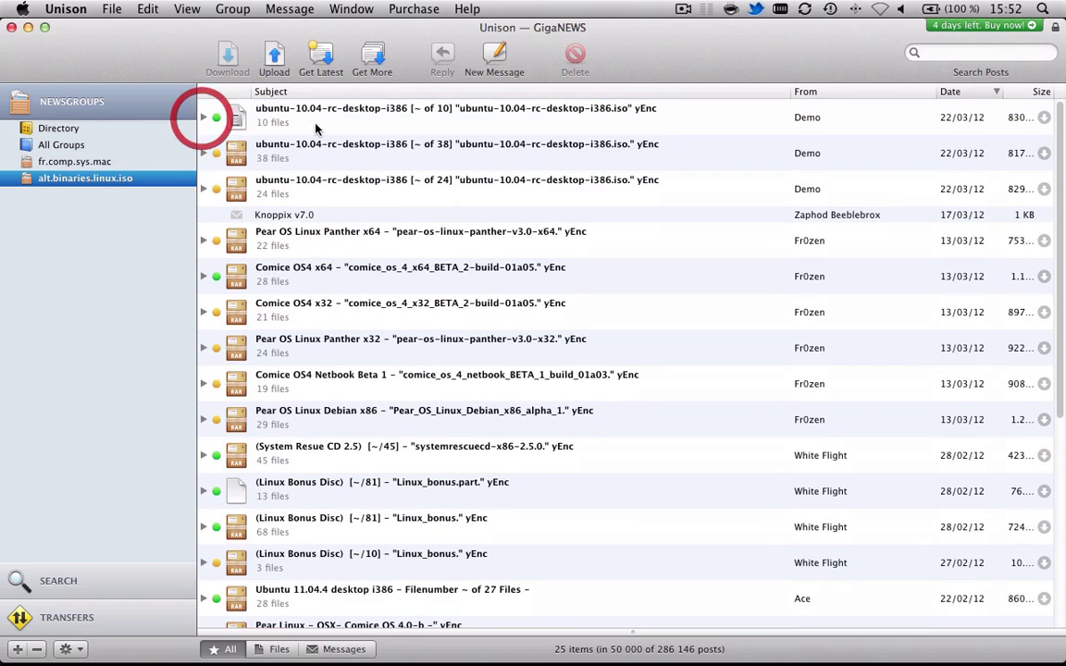
Inspect the availability of the files in the 38-file ubuntu-10.04-rc-desktop-i386 post, then collapse it
click(206, 158)
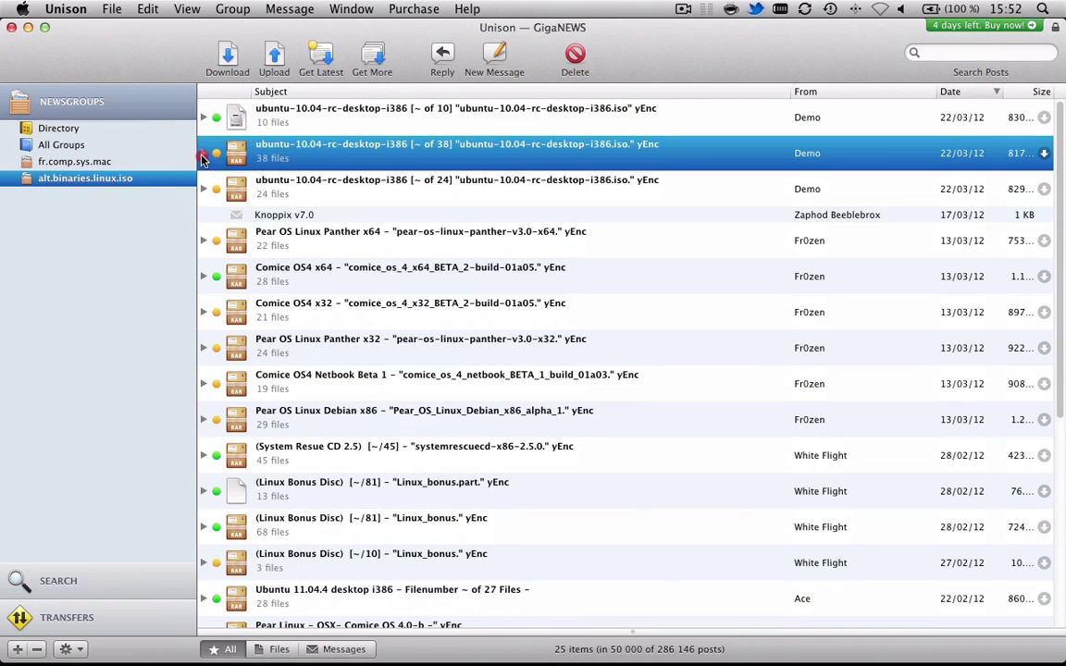
click(203, 153)
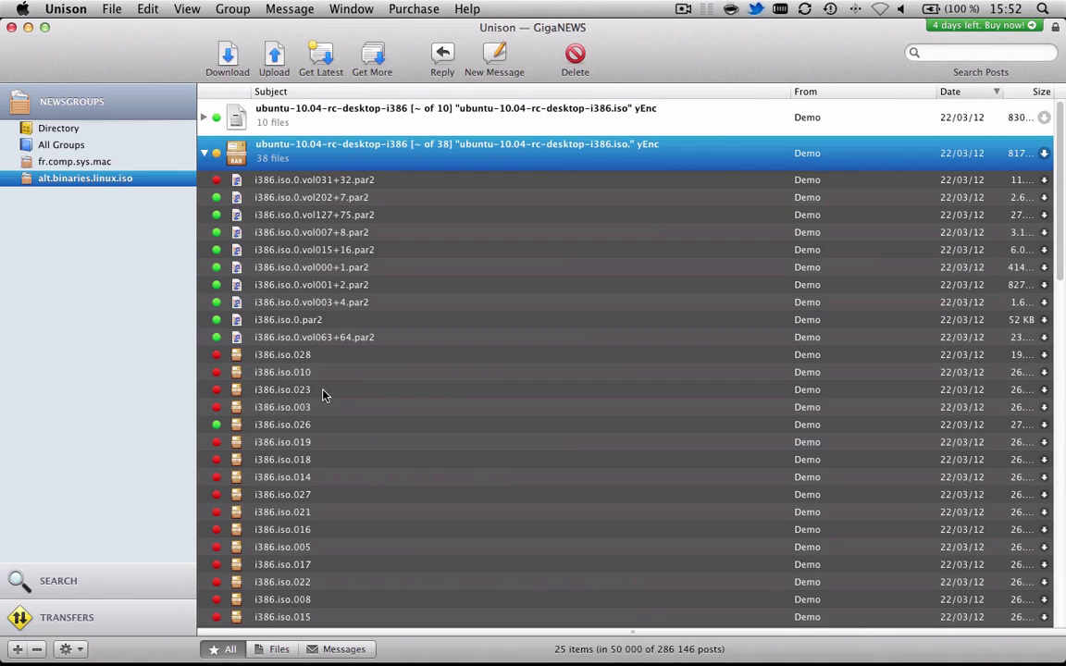
scroll(428, 473, down, 10)
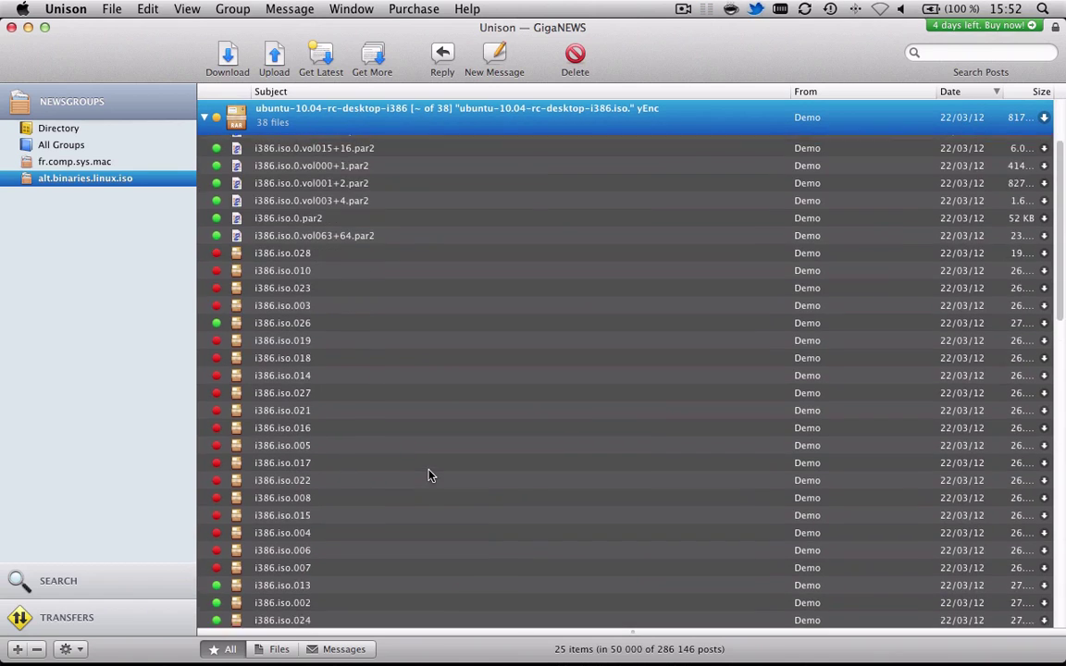
scroll(429, 473, up, 10)
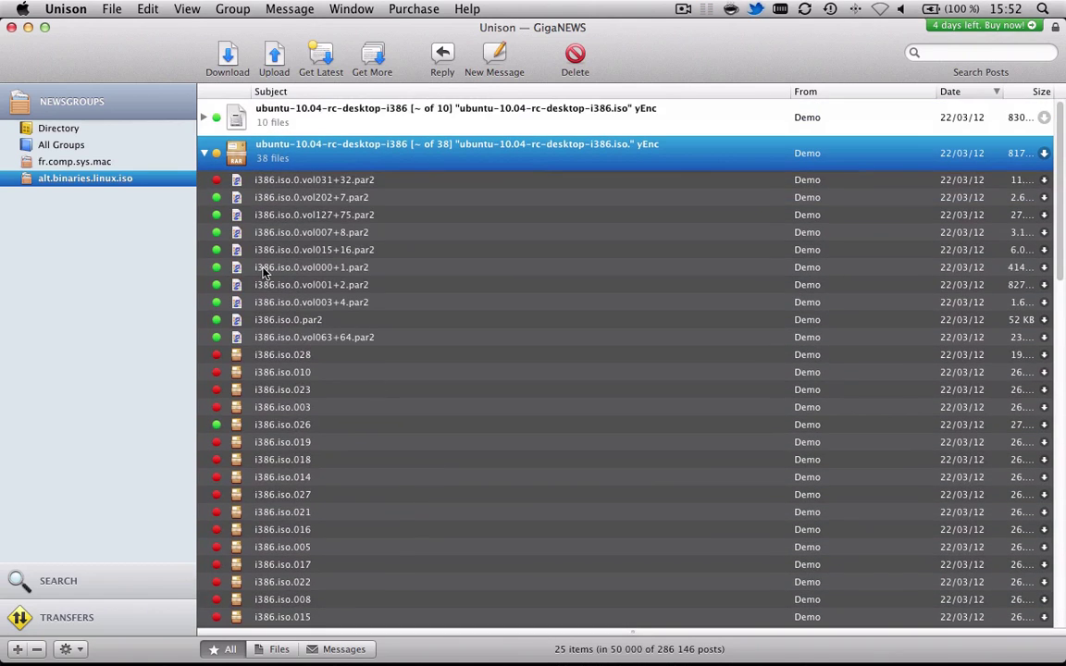
click(204, 152)
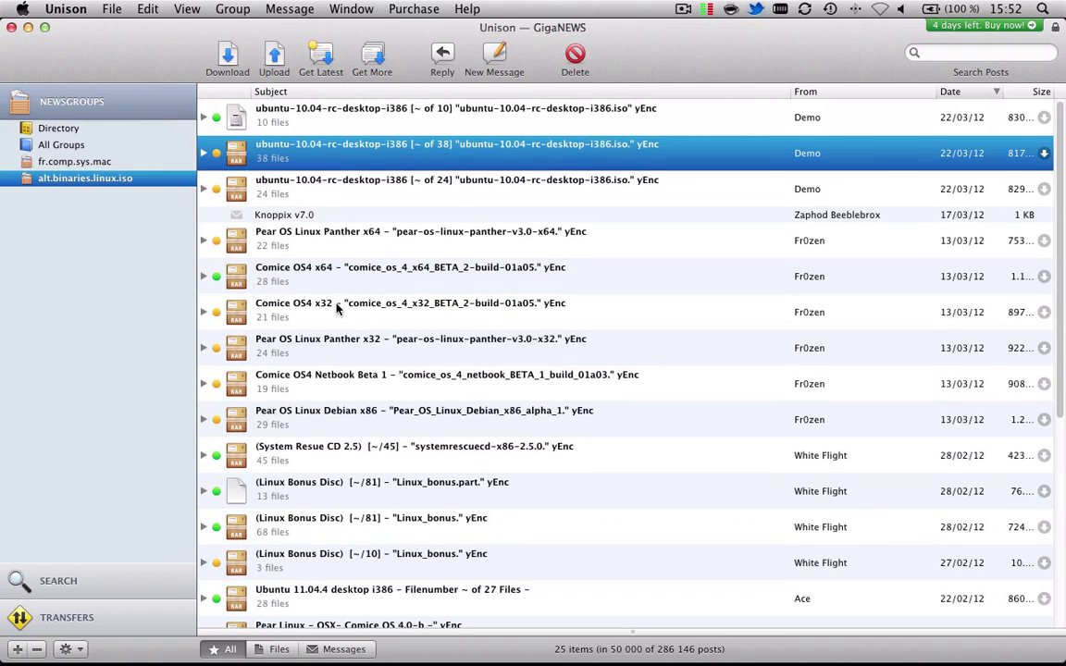
Inspect the RAR and PAR2 files in the Comice OS4 x64 post, then collapse it
click(270, 264)
click(203, 277)
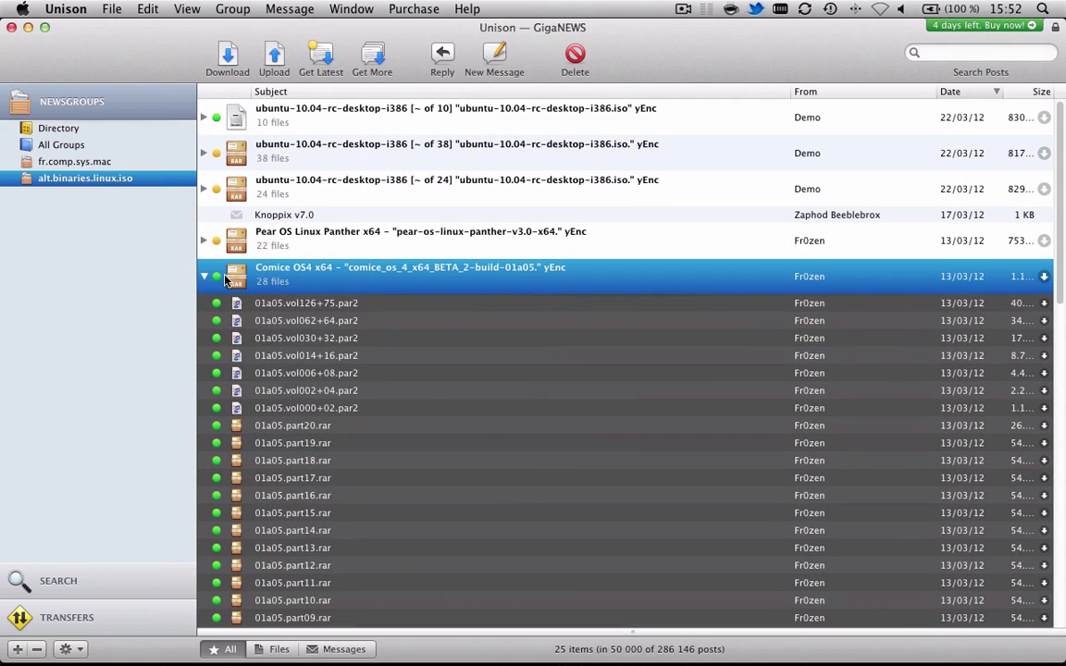
scroll(458, 413, down, 5)
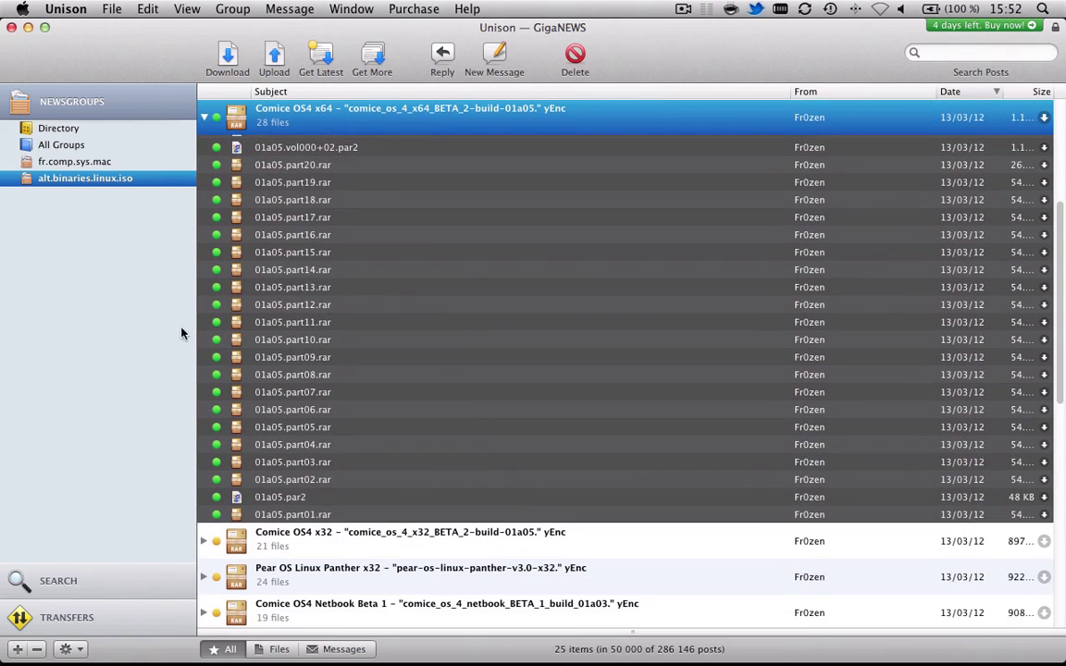
scroll(305, 369, up, 4)
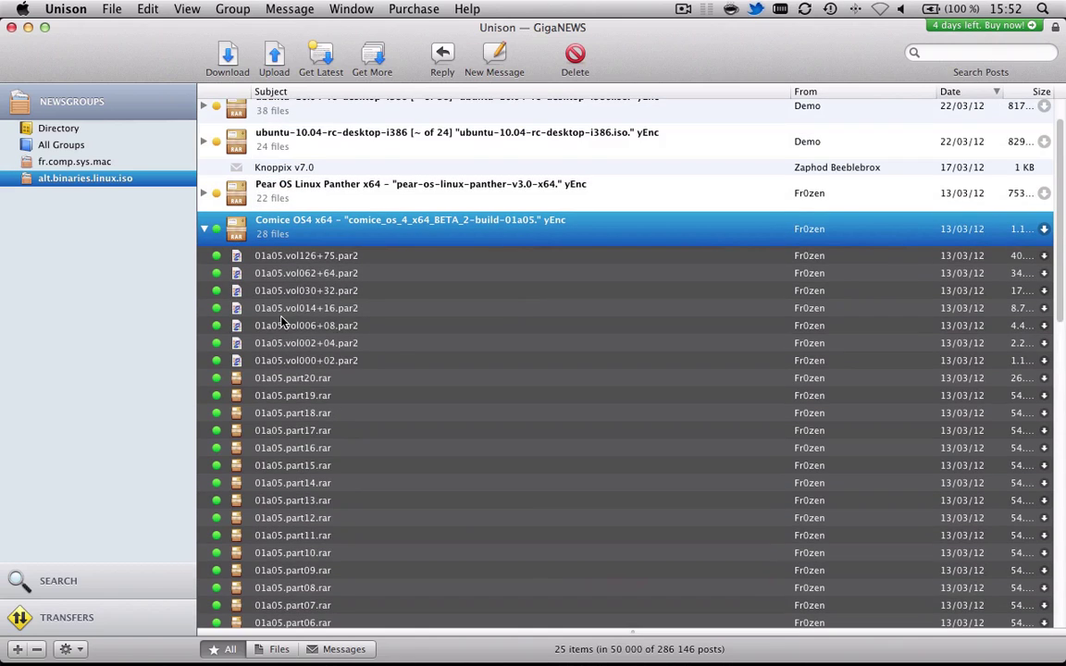
click(204, 229)
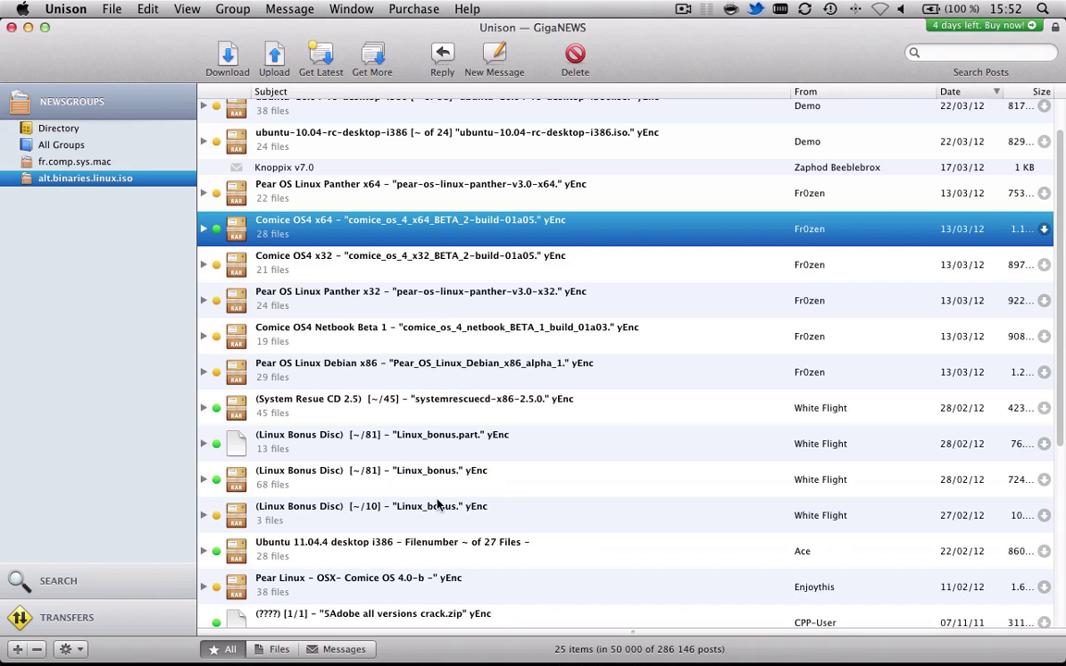
Expand the Ubuntu 11.04.4 desktop i386 post, review its files and download the whole post
click(421, 548)
scroll(510, 505, down, 5)
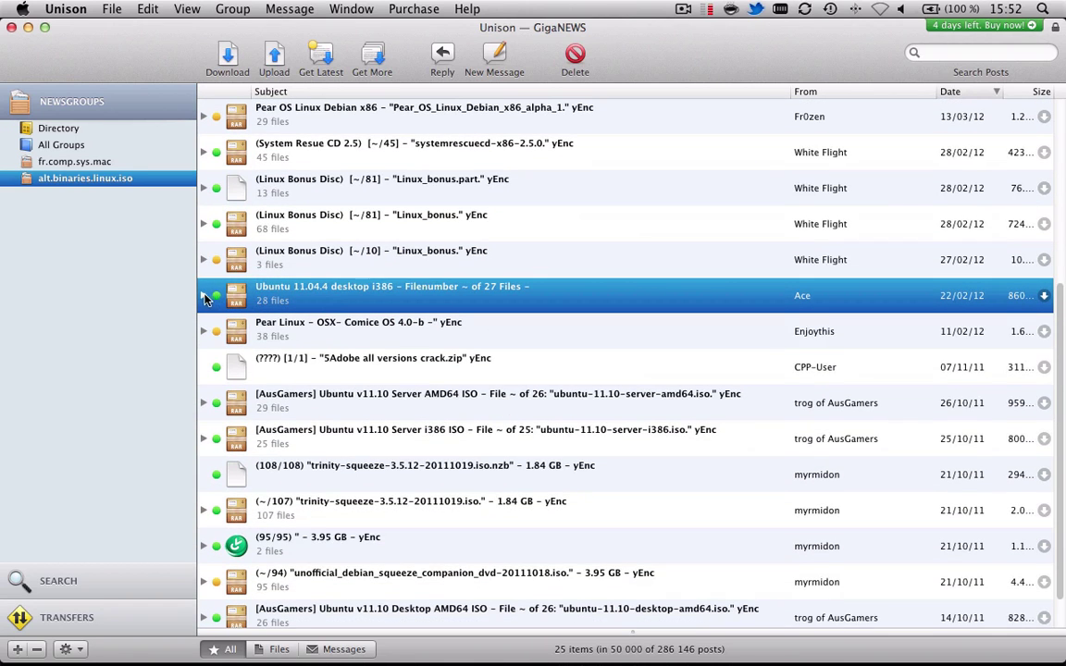
click(204, 297)
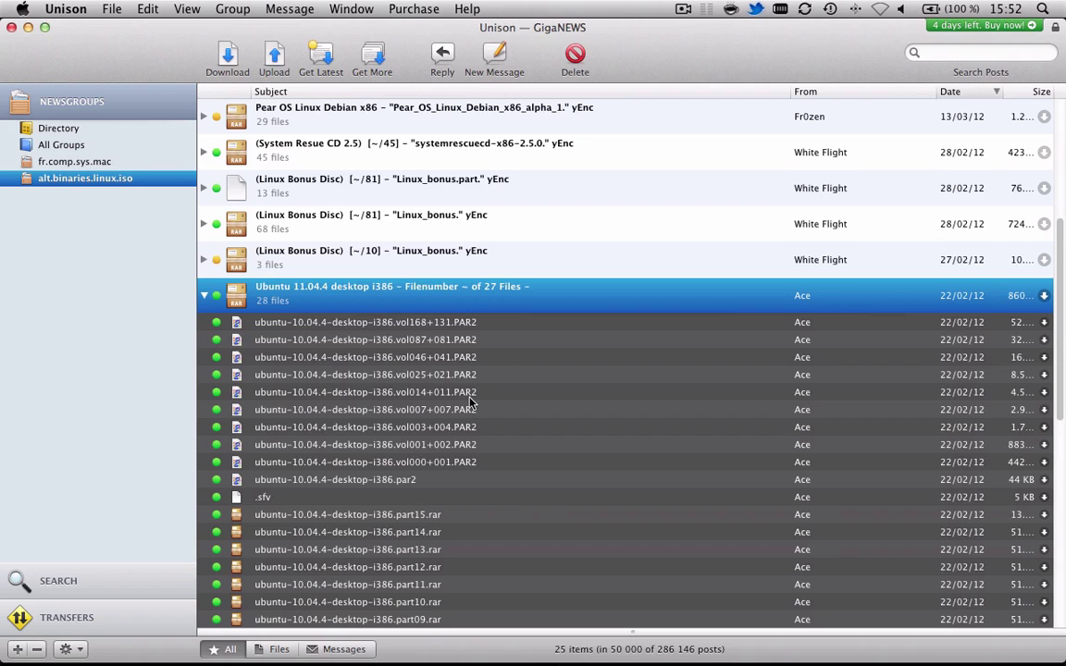
scroll(470, 400, down, 5)
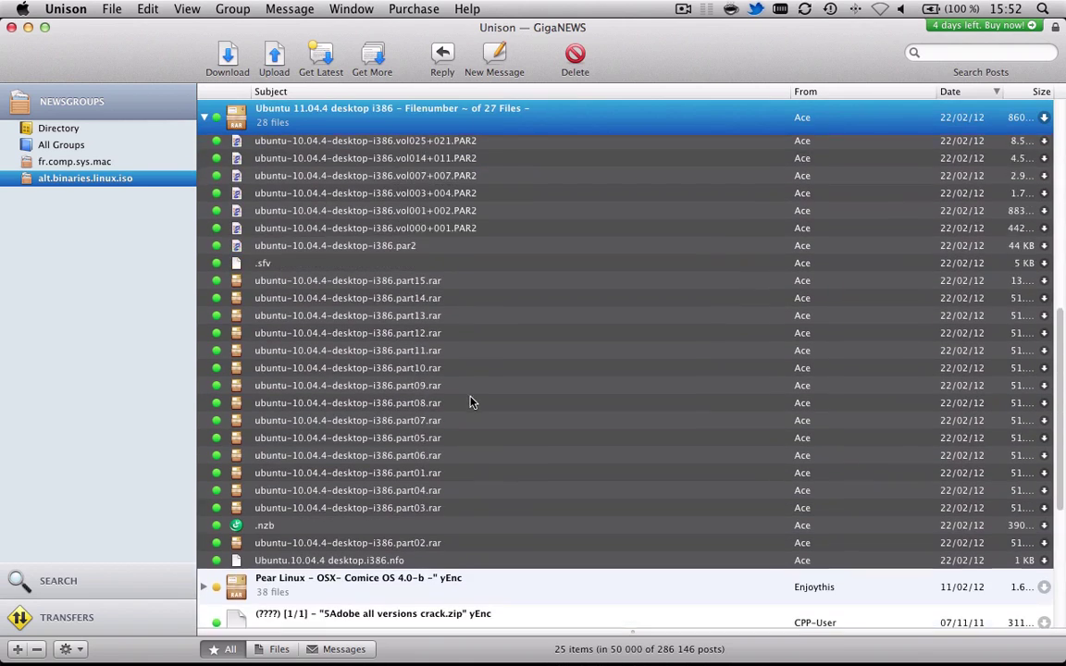
scroll(471, 400, up, 4)
right_click(336, 296)
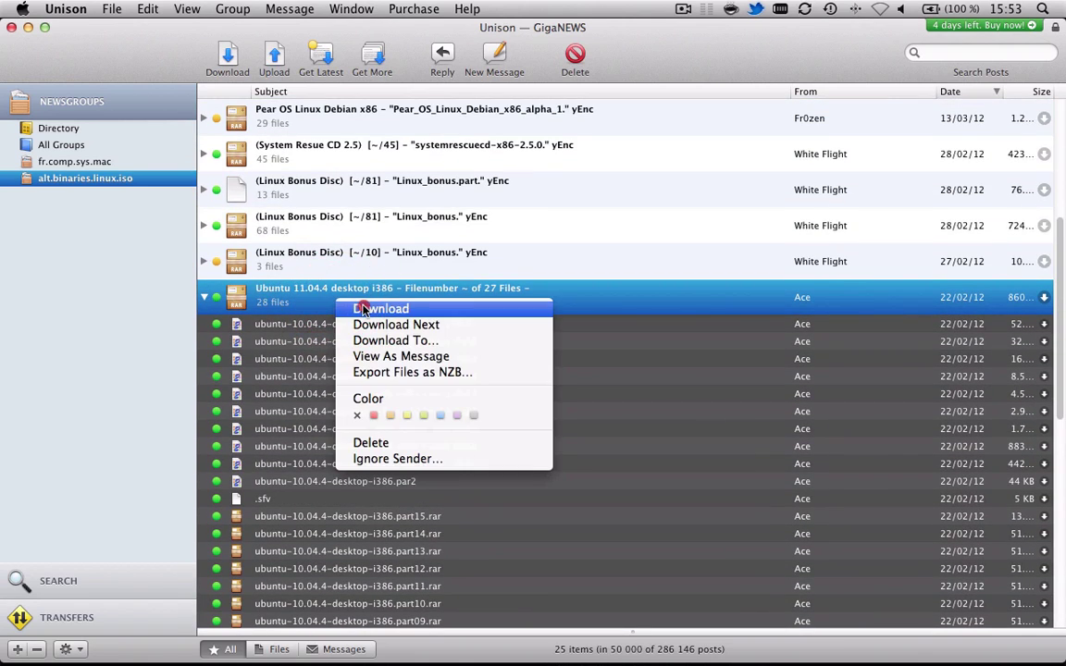
click(364, 310)
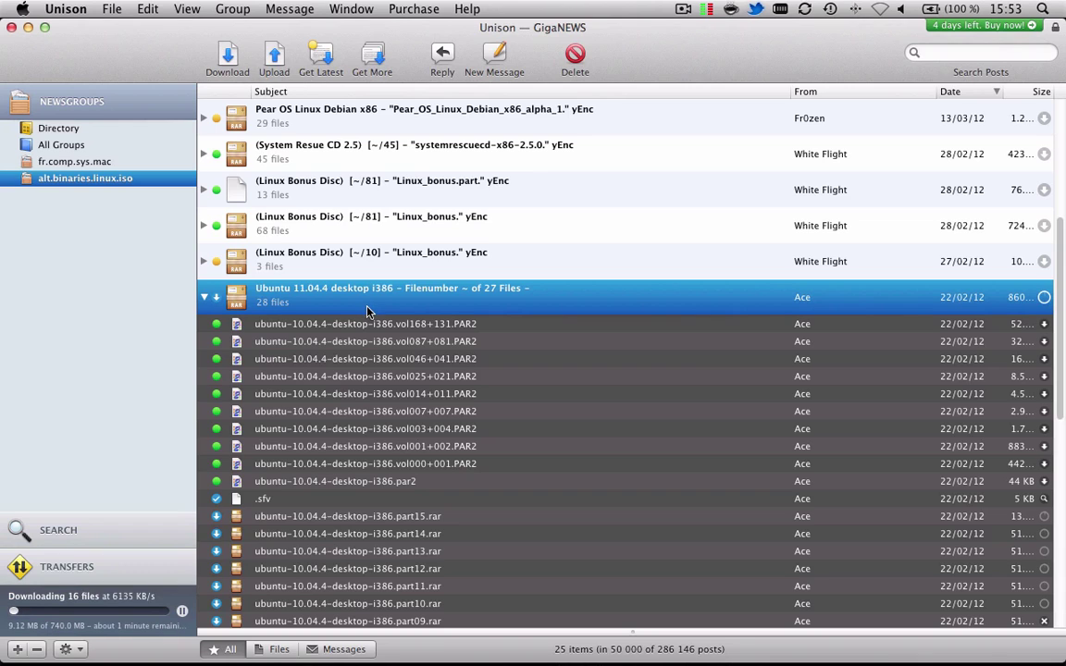
Check the Ubuntu download among the transfers and open its folder in Finder from the completion notification
click(111, 605)
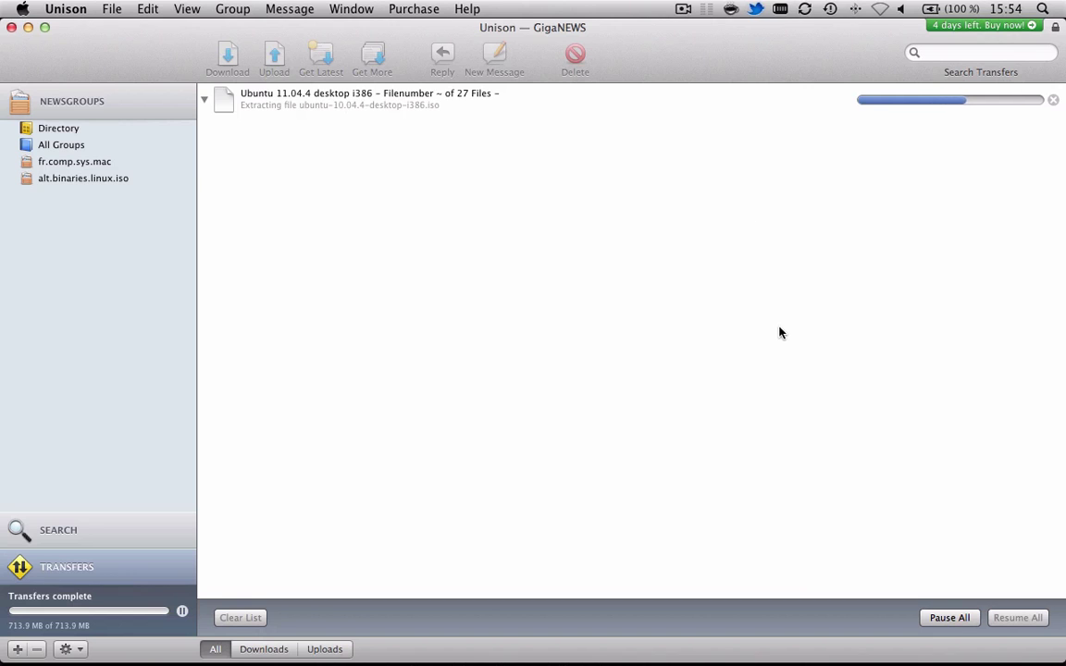
click(84, 177)
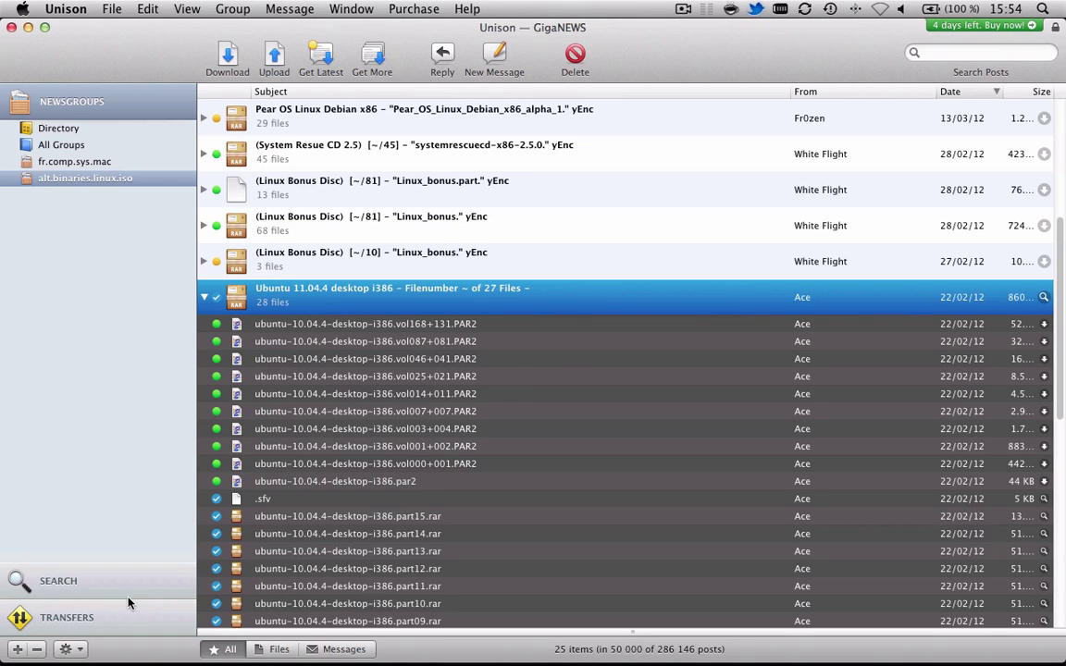
click(104, 621)
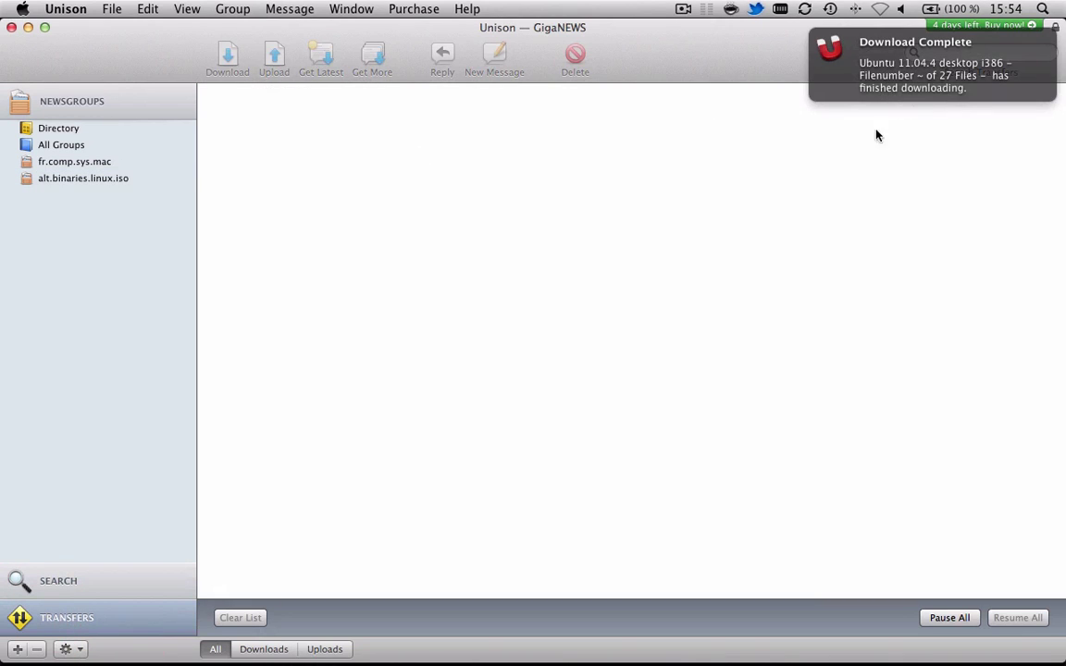
mouse_move(798, 71)
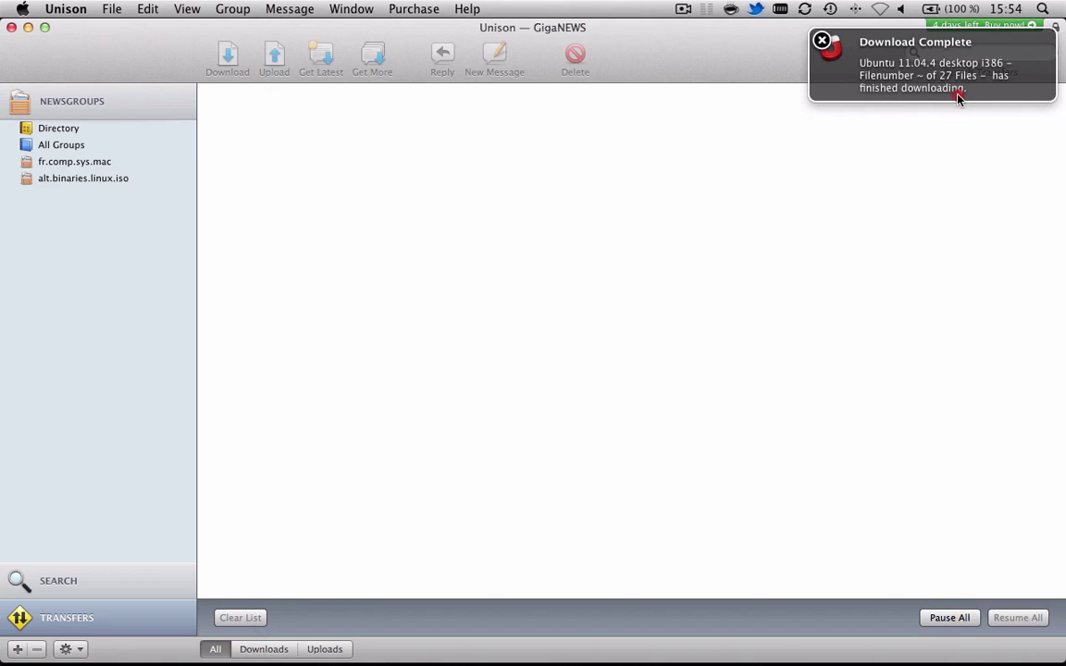
click(893, 71)
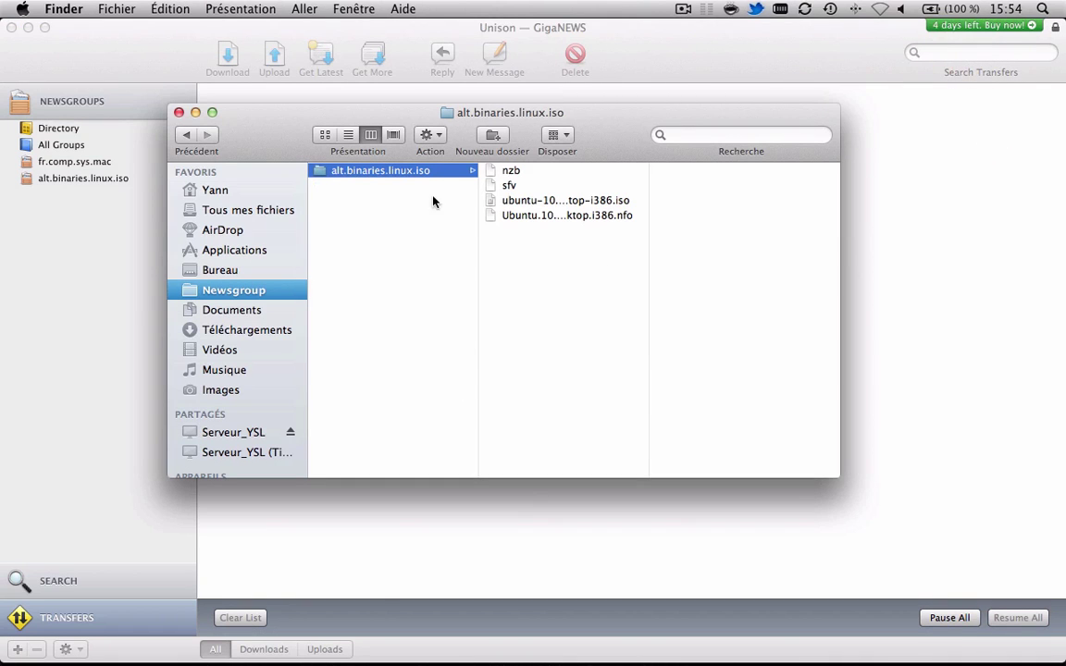
Fit the Finder column to the full file names and examine the details of the nzb, sfv, iso and nfo files
drag(416, 115, 421, 176)
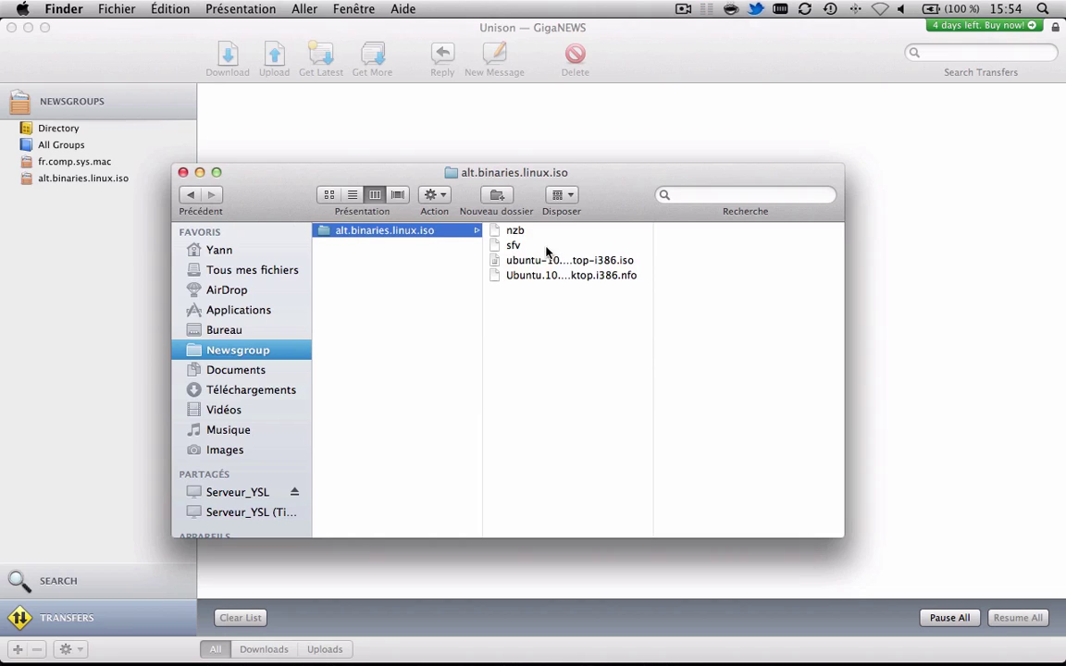
double_click(653, 283)
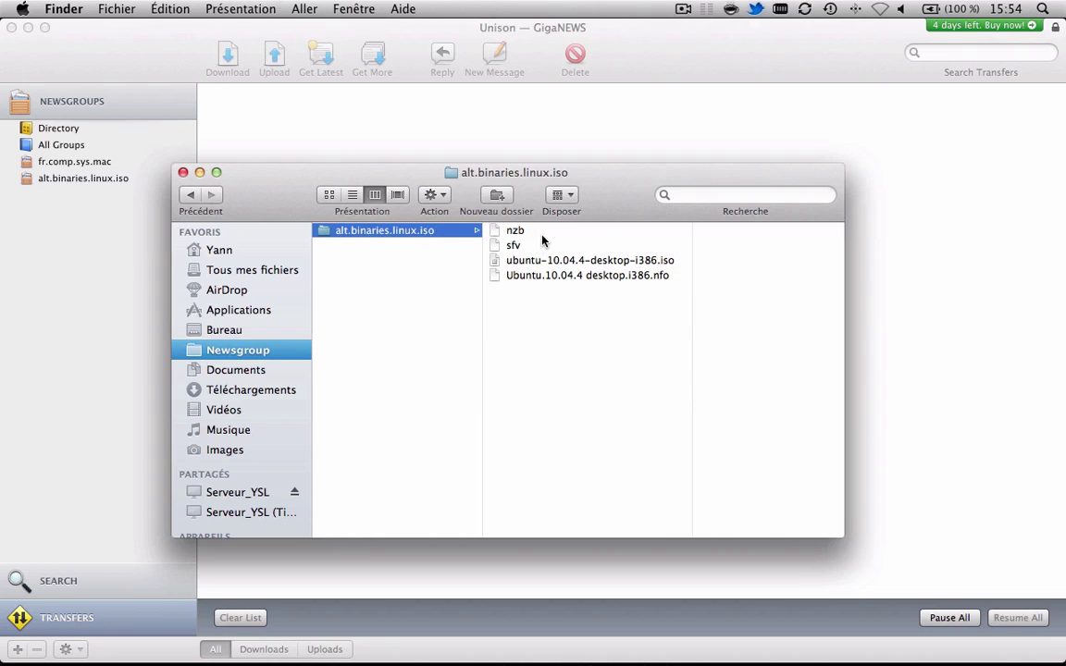
click(514, 231)
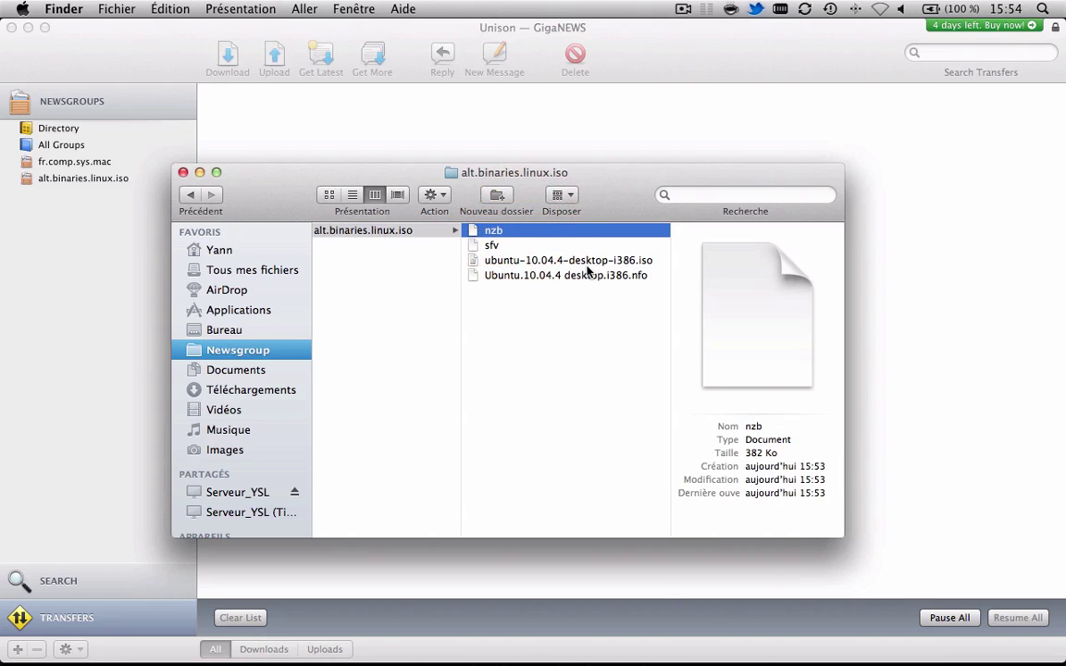
click(500, 245)
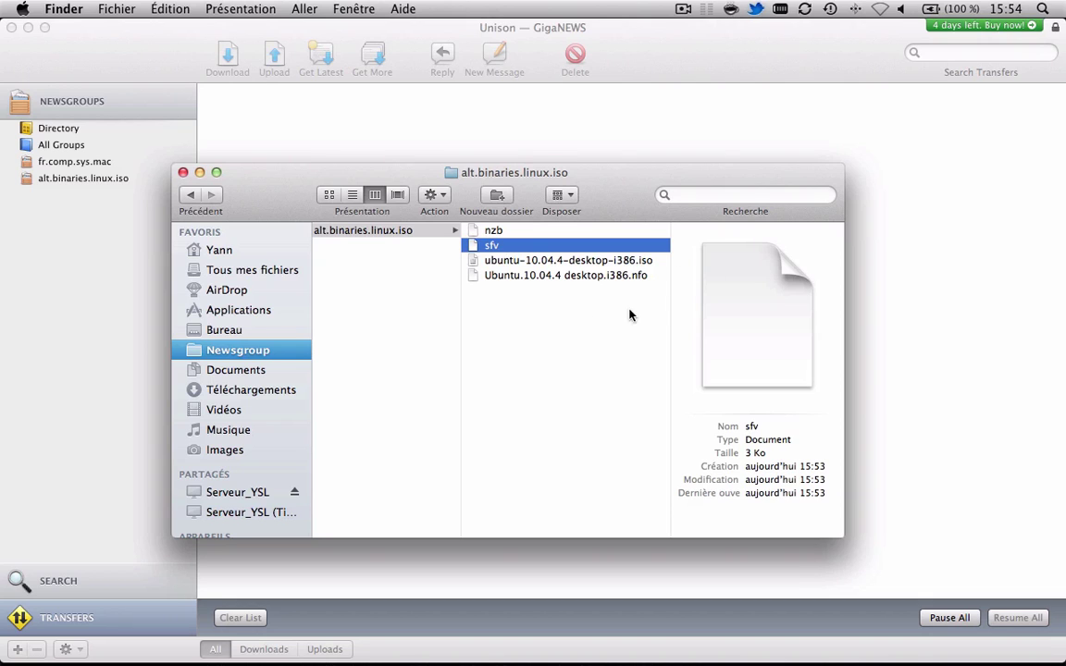
click(535, 264)
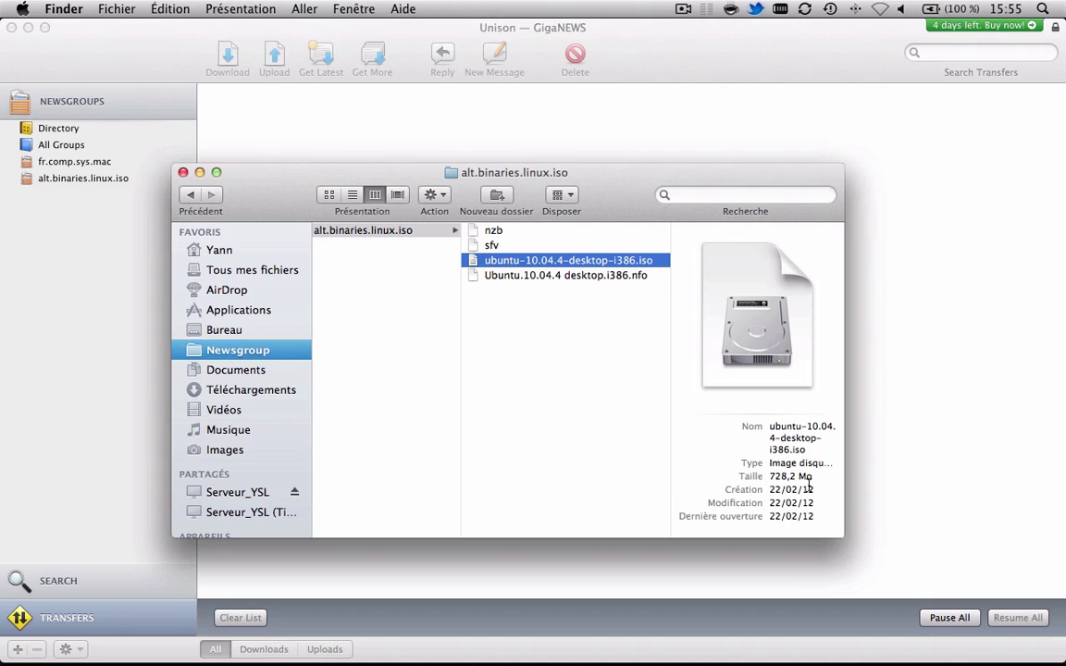
click(548, 276)
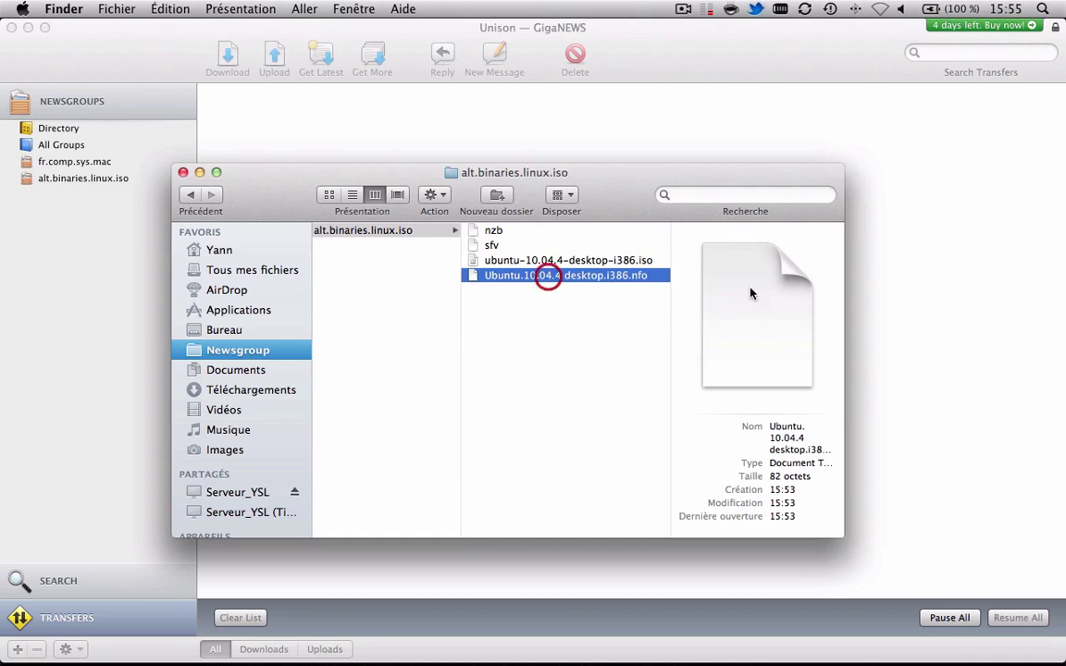
Read Ubuntu.10.04.4 desktop.i386.nfo in TextEdit, then close the document and quit TextEdit
double_click(507, 276)
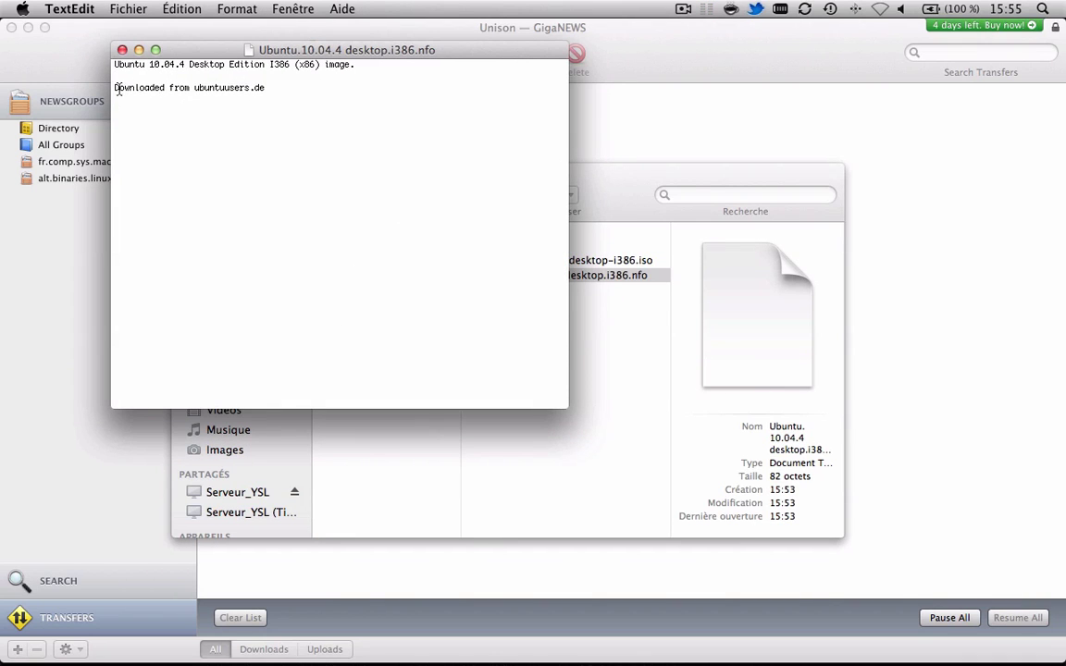
click(122, 49)
click(69, 8)
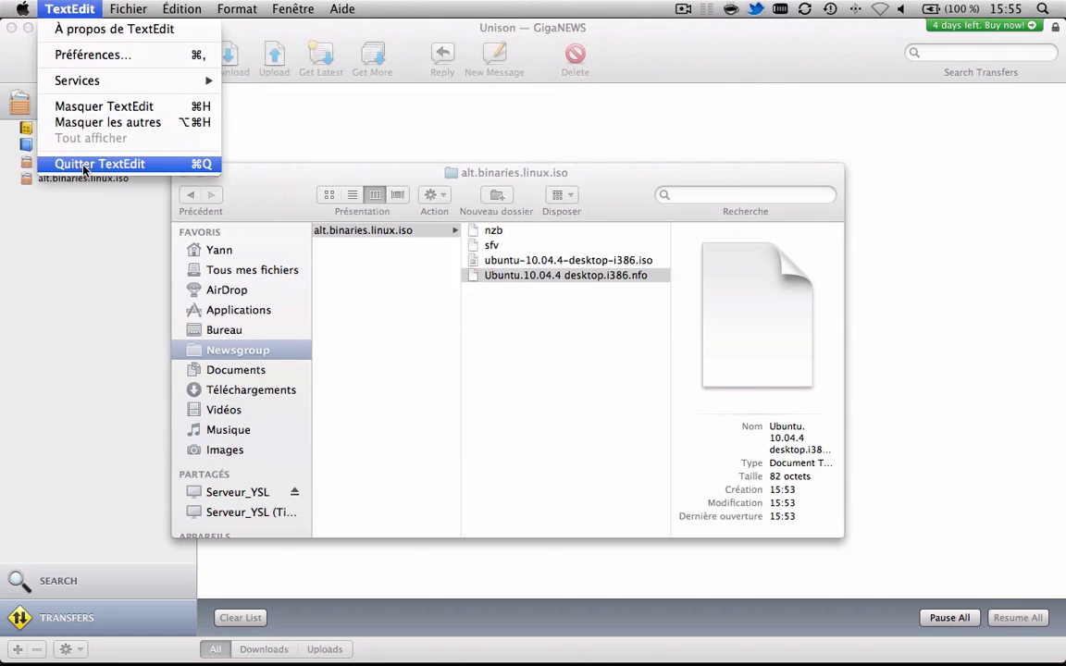
click(88, 165)
Delete the downloaded alt.binaries.linux.iso folder from the Newsgroup folder and close the Finder window
click(554, 324)
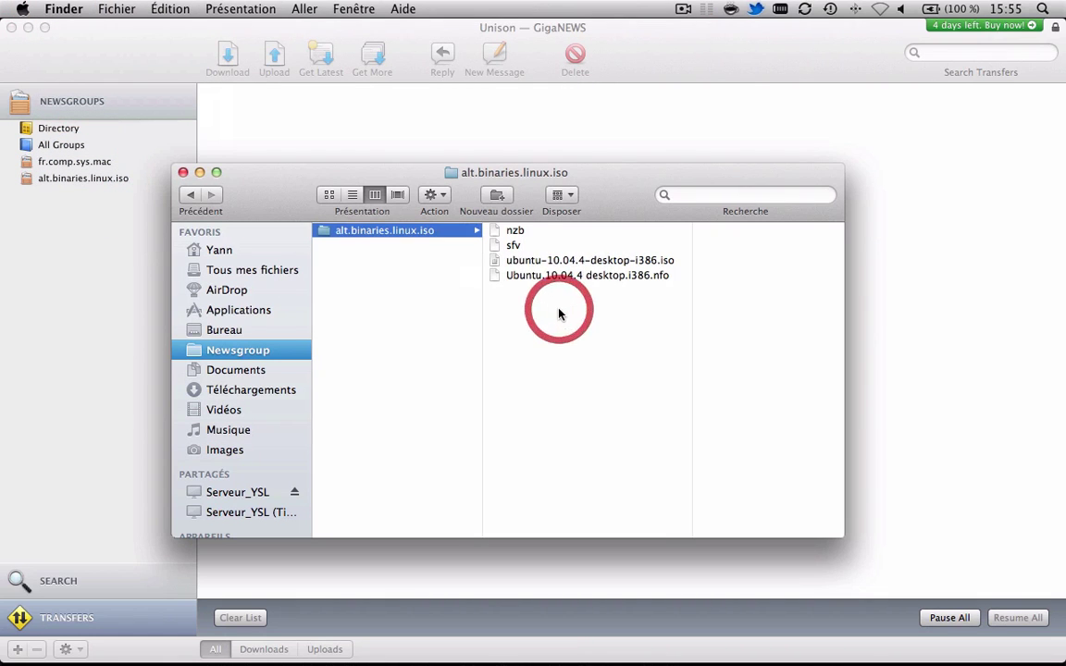
right_click(352, 231)
click(460, 267)
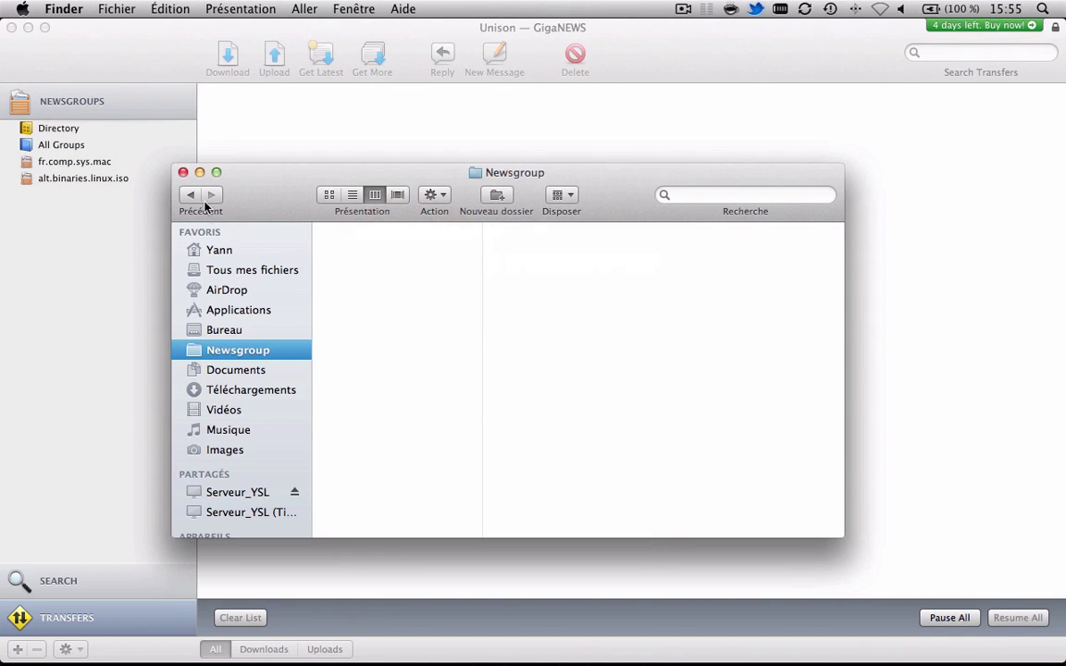
click(183, 173)
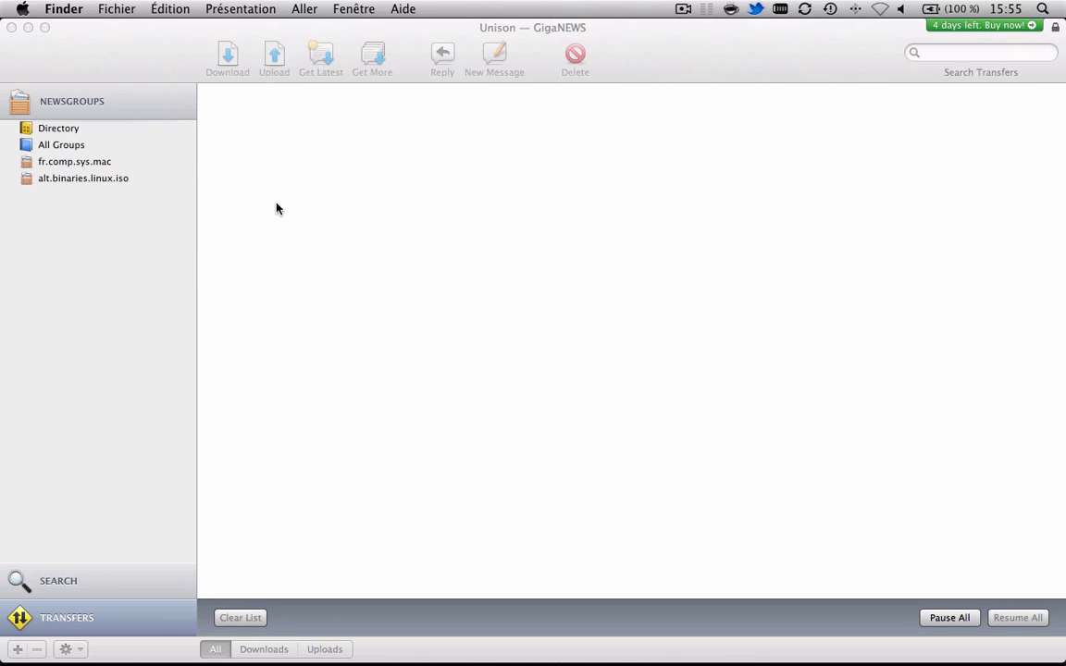
Switch back to Unison, reopen the alt.binaries.linux.iso group and collapse the Ubuntu 11.04.4 desktop i386 post
click(100, 53)
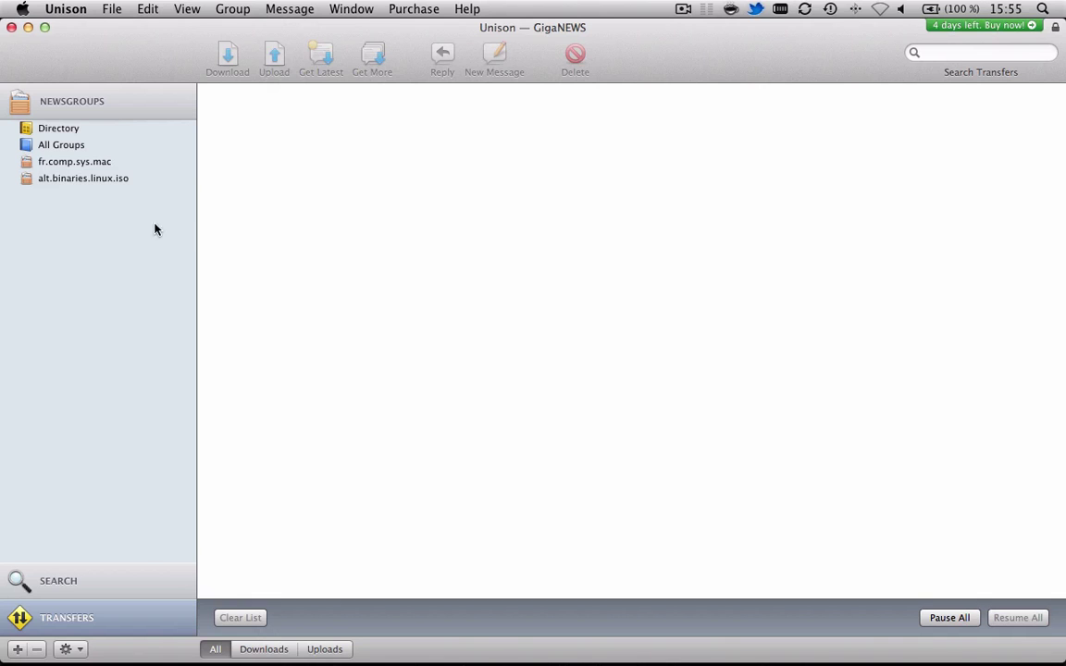
click(73, 184)
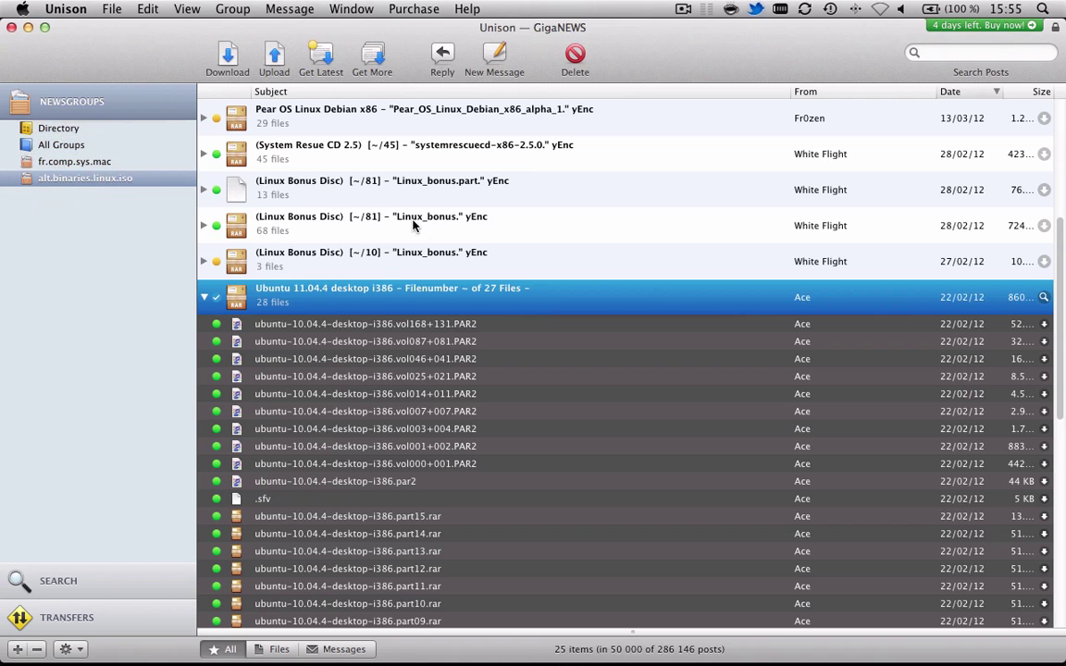
click(205, 300)
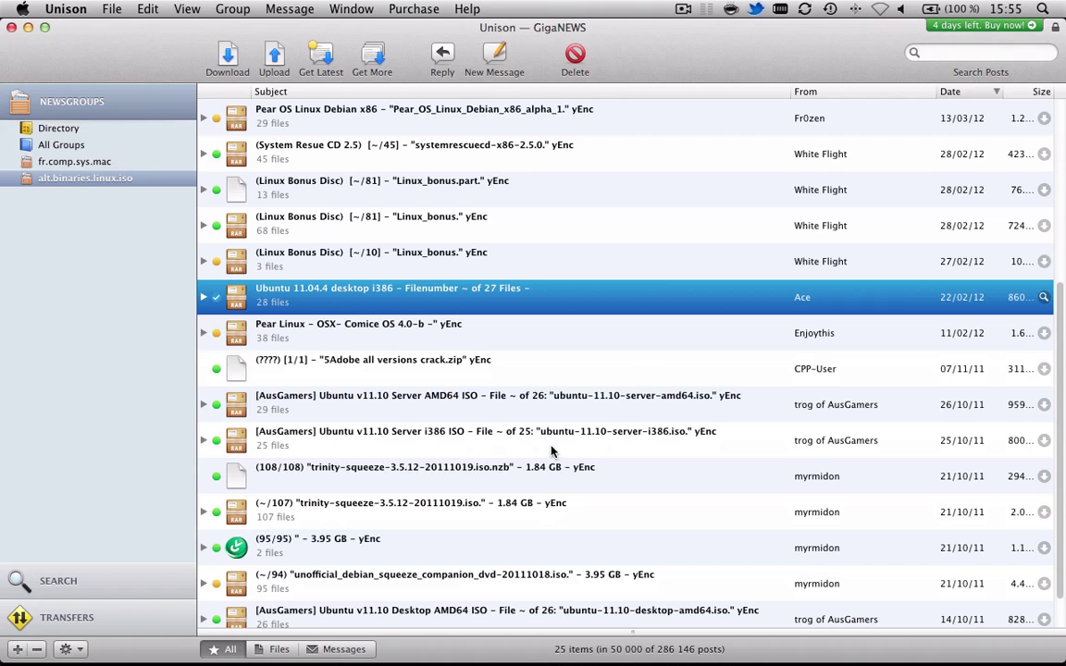
scroll(553, 451, down, 1)
scroll(550, 449, up, 8)
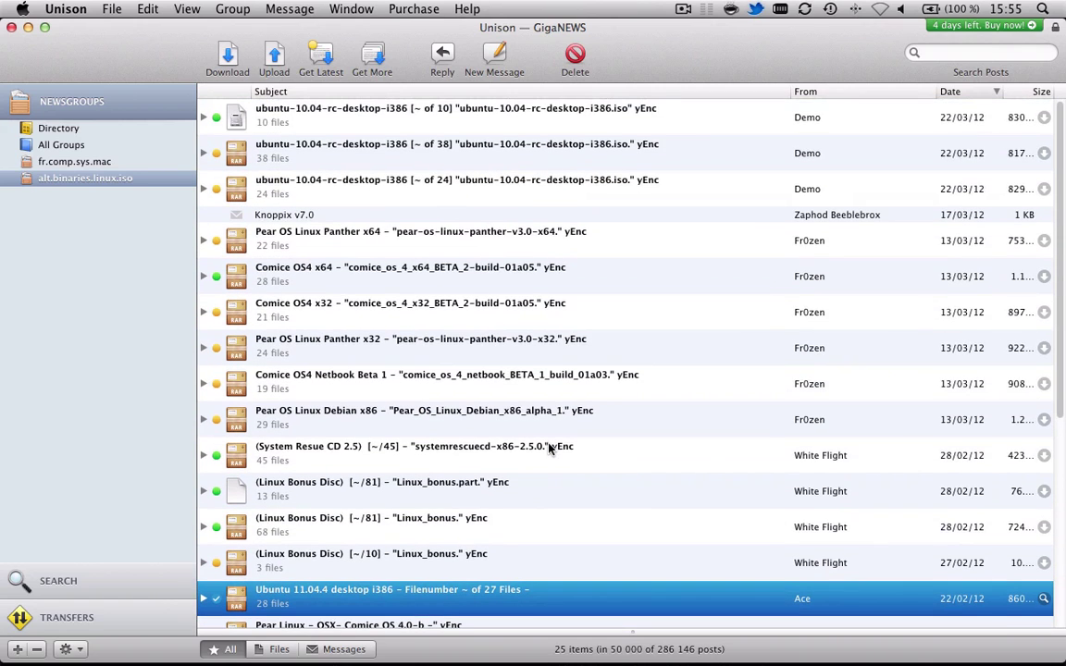